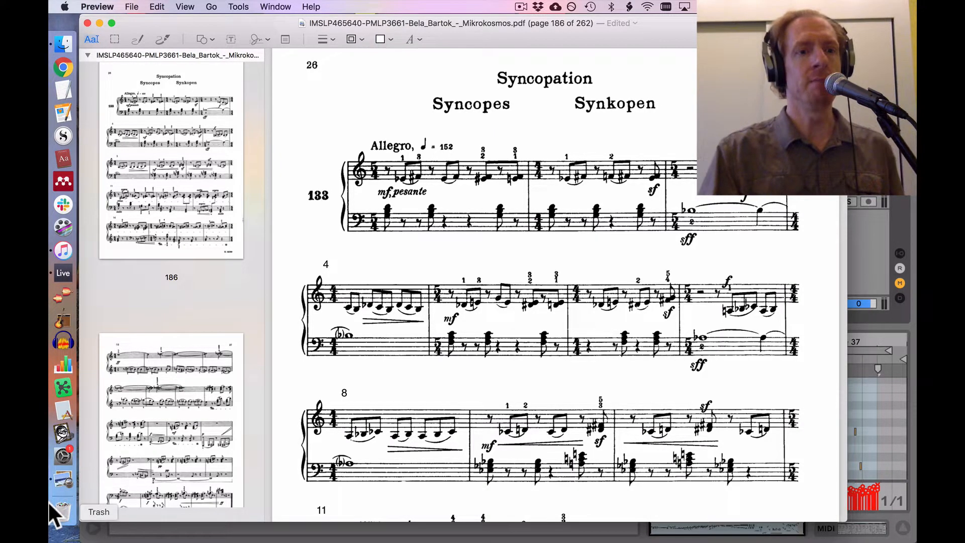
Step: Review the Mikrokosmos No. 133 Syncopation score in Preview, the Bartók recording in iTunes and the existing arrangement in Live
click(62, 273)
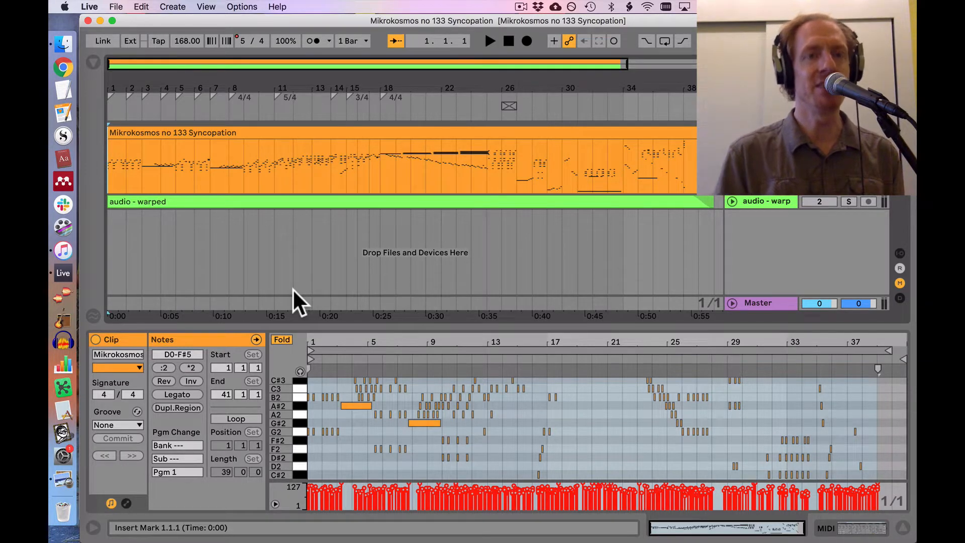
mouse_move(125, 90)
mouse_down()
mouse_move(125, 141)
mouse_move(129, 89)
mouse_up()
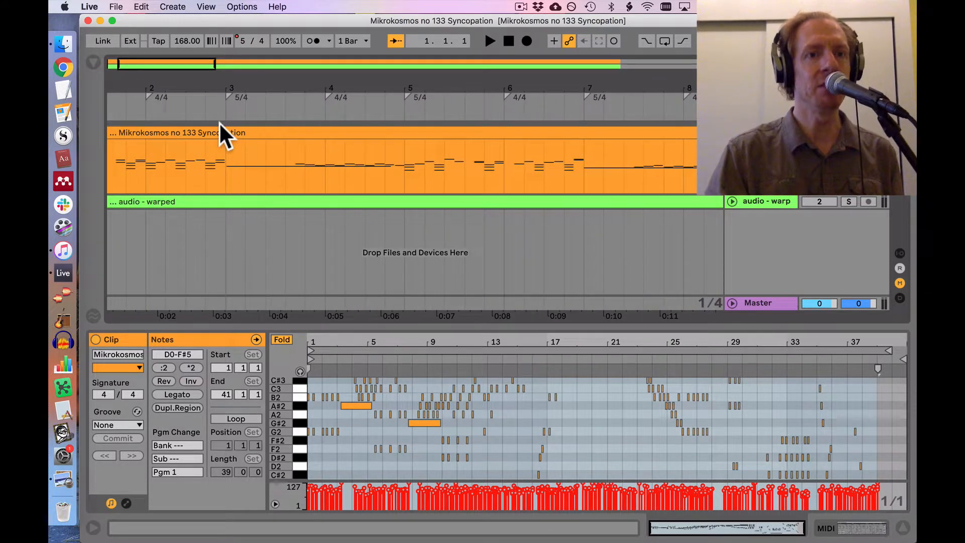
click(59, 481)
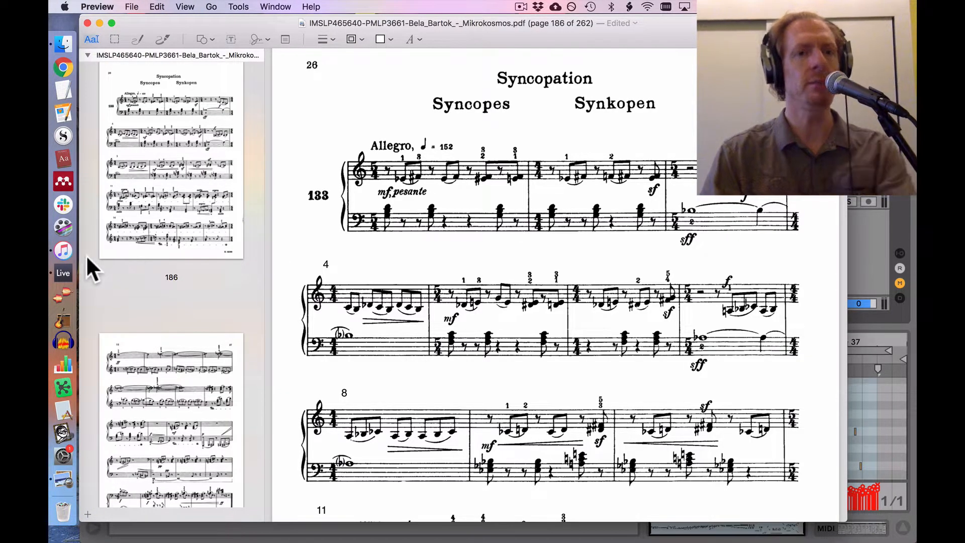
click(64, 251)
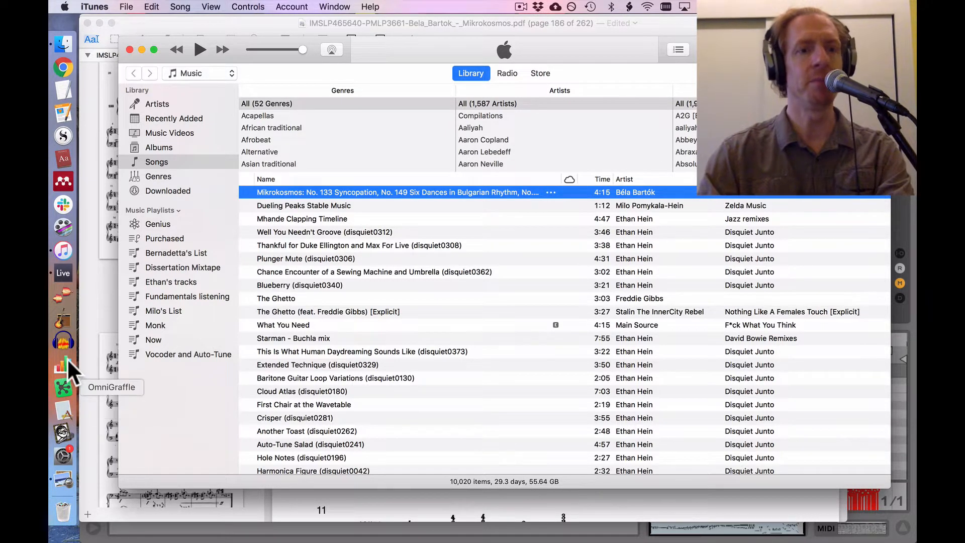
click(57, 269)
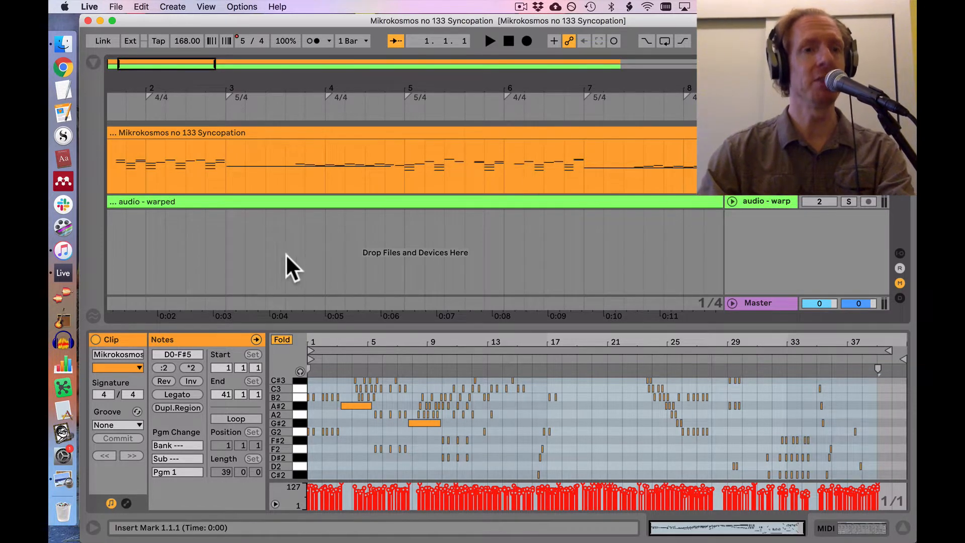
Step: Import the Mikrokosmos No. 133 recording from iTunes into Live as a new audio track, with its clip starting at bar 1
click(63, 250)
drag(247, 43, 448, 154)
drag(504, 301, 120, 252)
scroll(140, 241, left, 1)
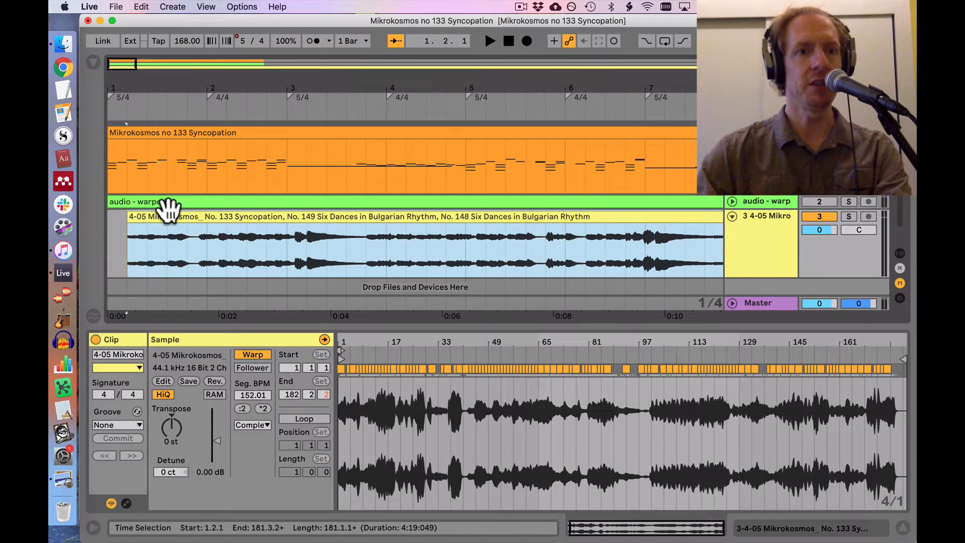
drag(161, 212, 140, 212)
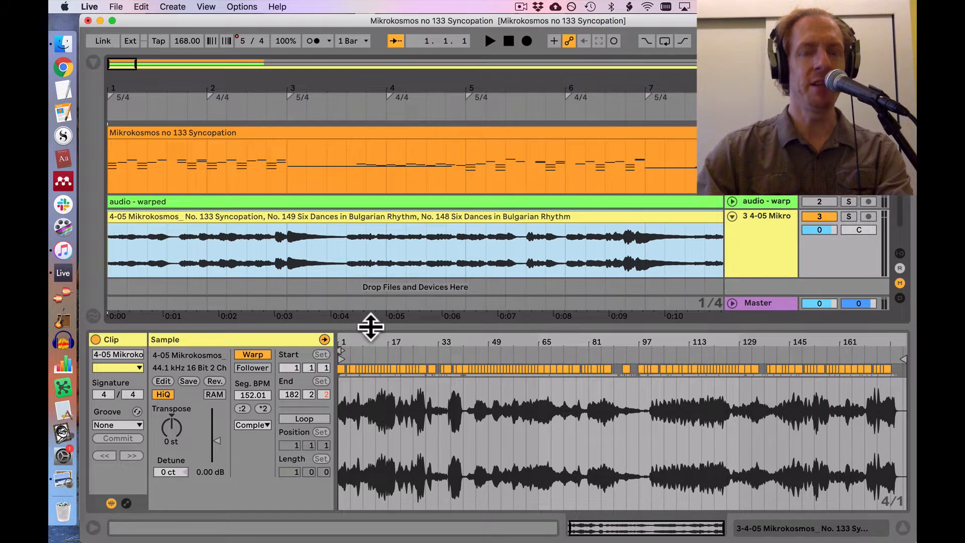
Step: Enlarge the clip's sample view and delete all automatic warp markers across the imported recording
drag(370, 325, 369, 246)
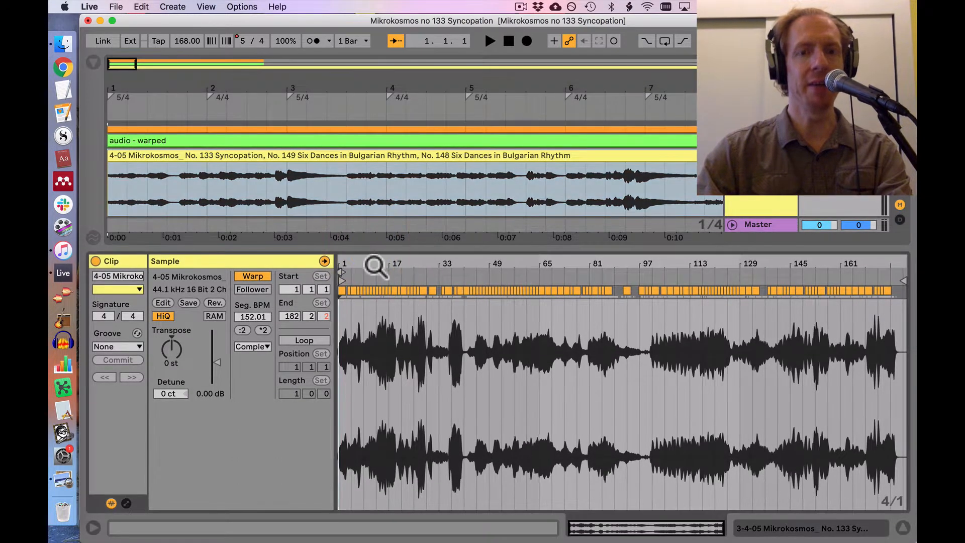
click(342, 334)
drag(342, 331, 910, 296)
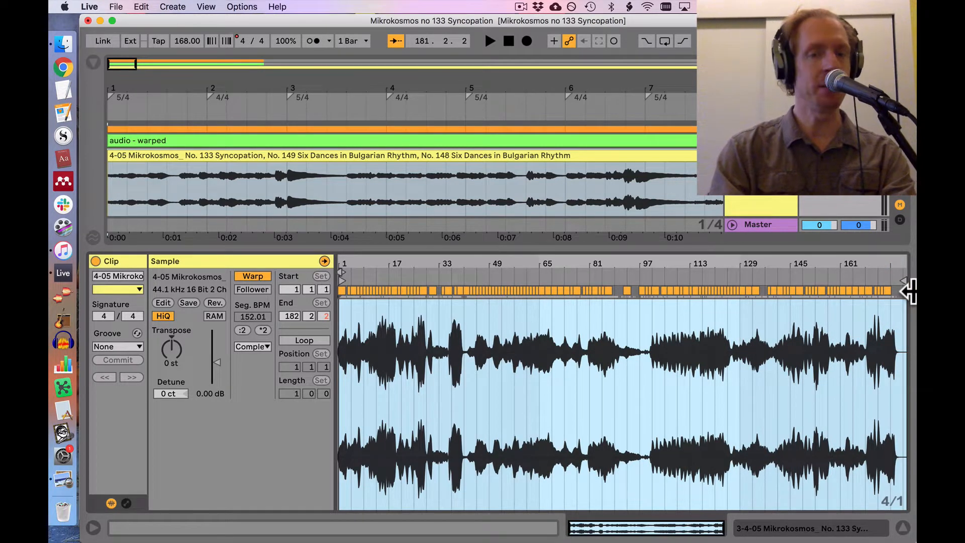
key(Delete)
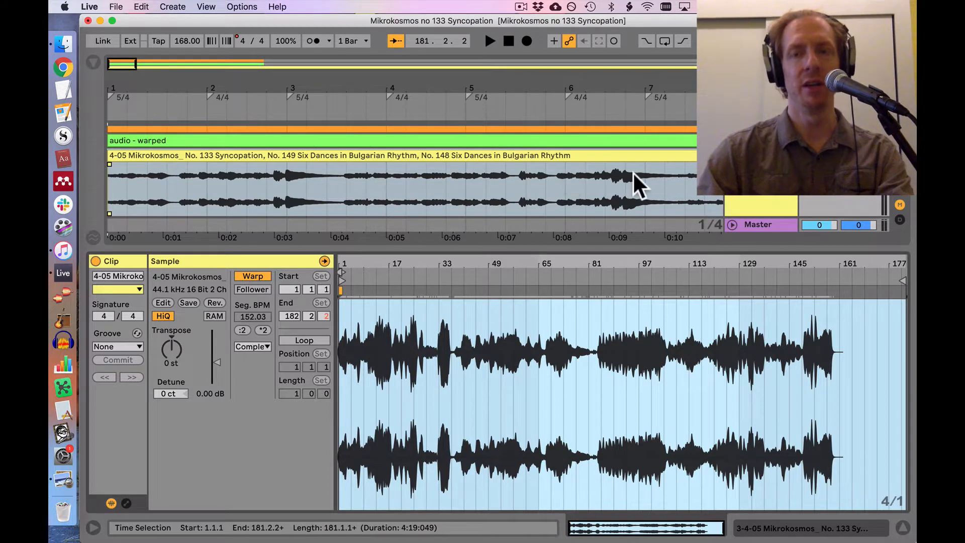
Step: Collapse the MIDI track, split the imported audio clip at bar 37 and delete the portion after the split
scroll(707, 195, up, 4)
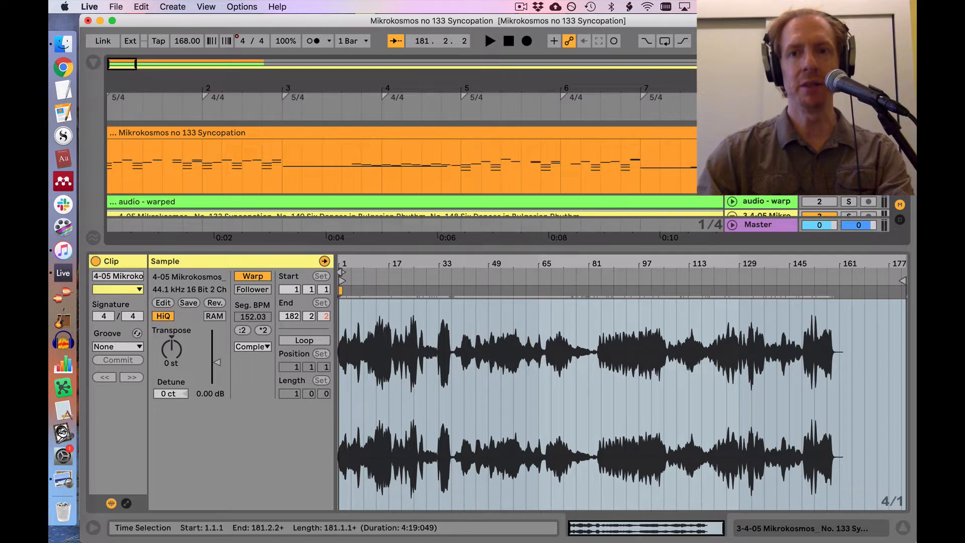
click(732, 132)
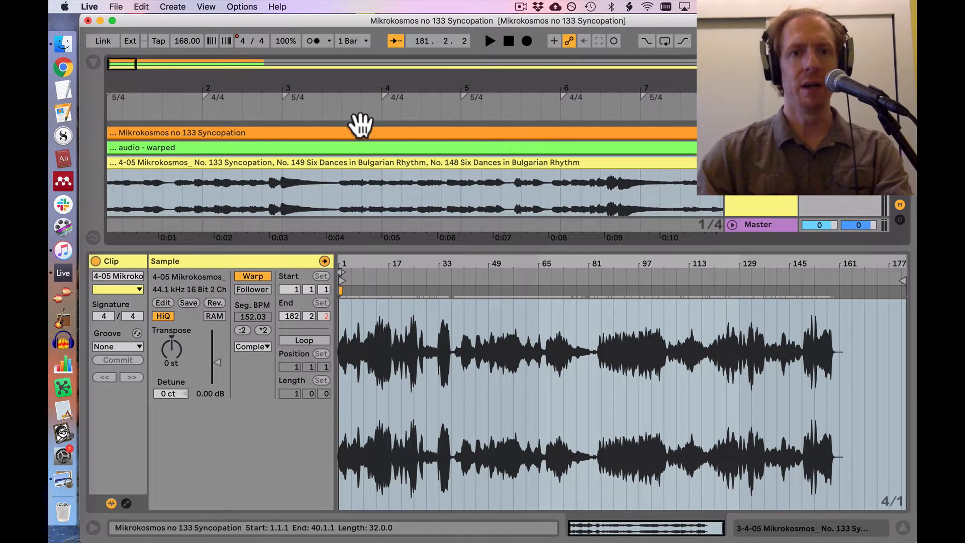
mouse_move(354, 88)
mouse_down()
mouse_move(354, 40)
mouse_move(129, 93)
mouse_up()
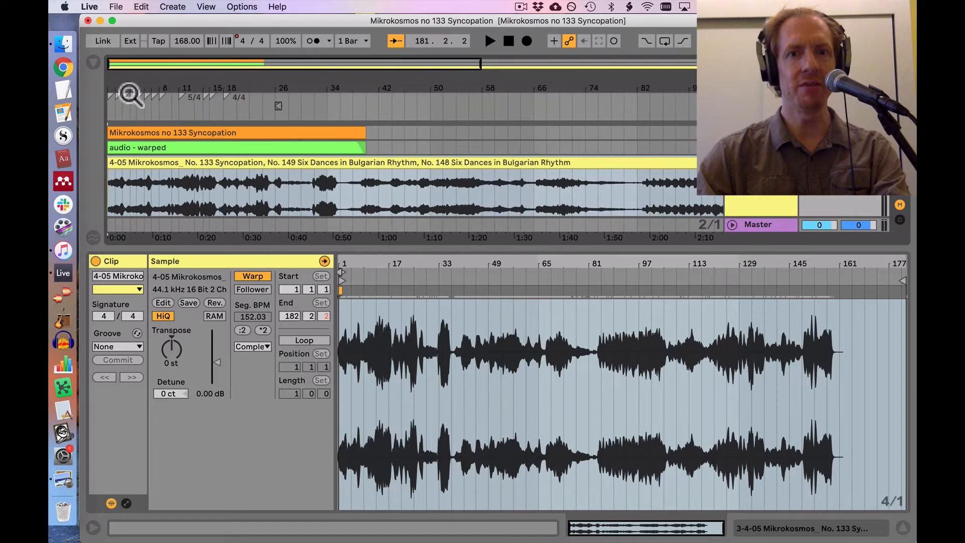
click(332, 192)
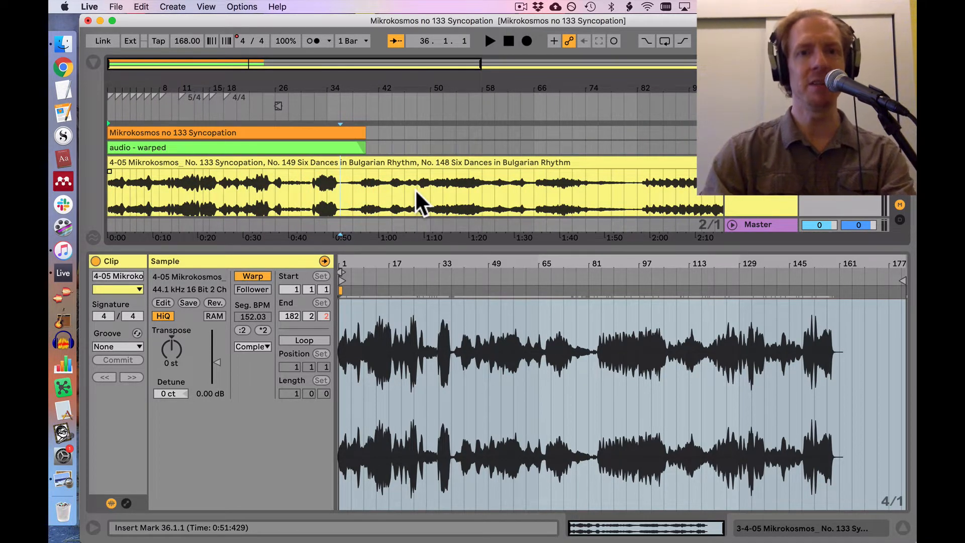
drag(345, 91, 354, 128)
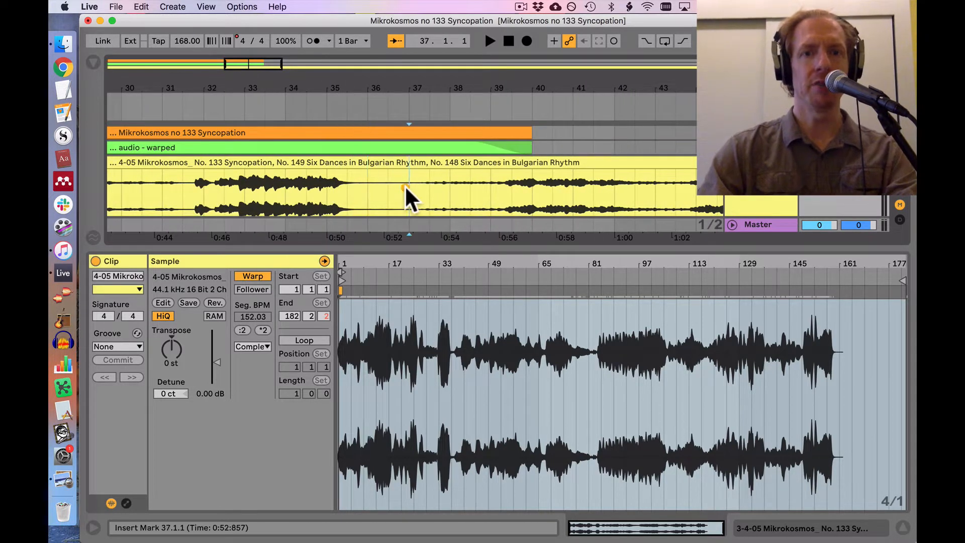
click(430, 184)
key(super+e)
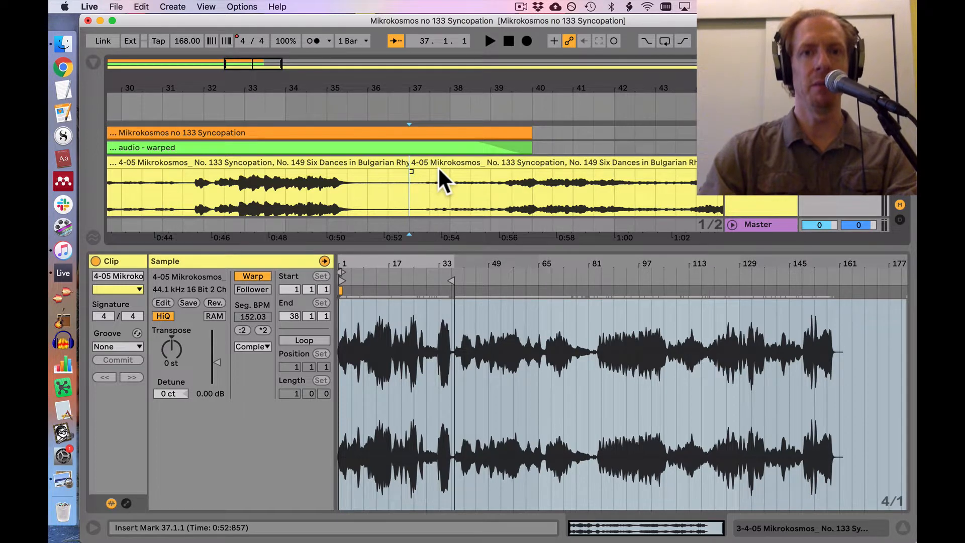
click(438, 167)
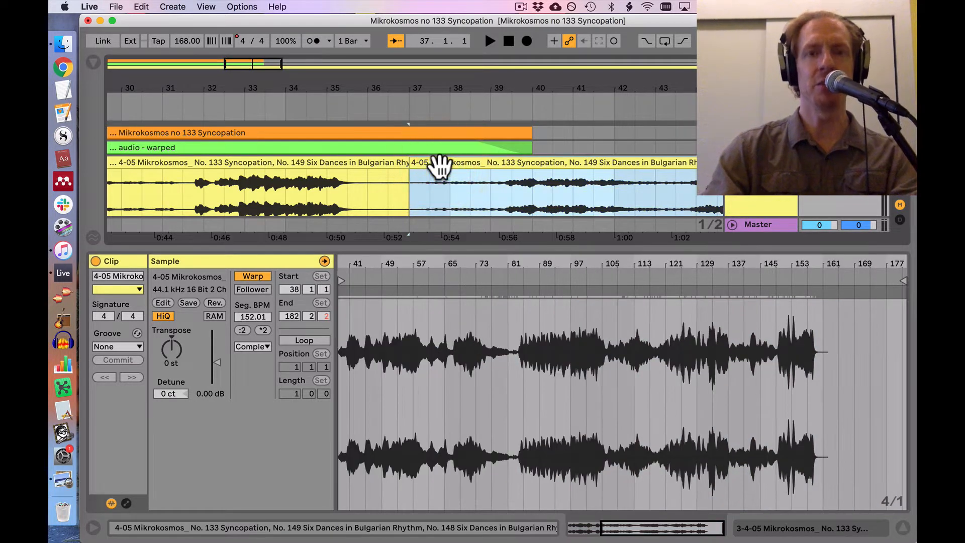
key(Delete)
Step: Play the trimmed audio clip from its beginning for a few bars, with the clip fitted in view
click(371, 168)
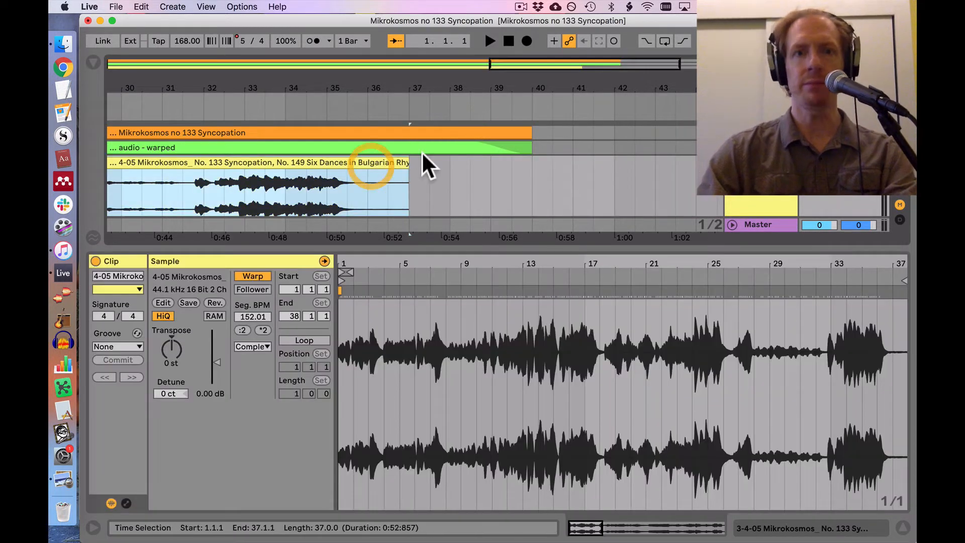
key(z)
key(space)
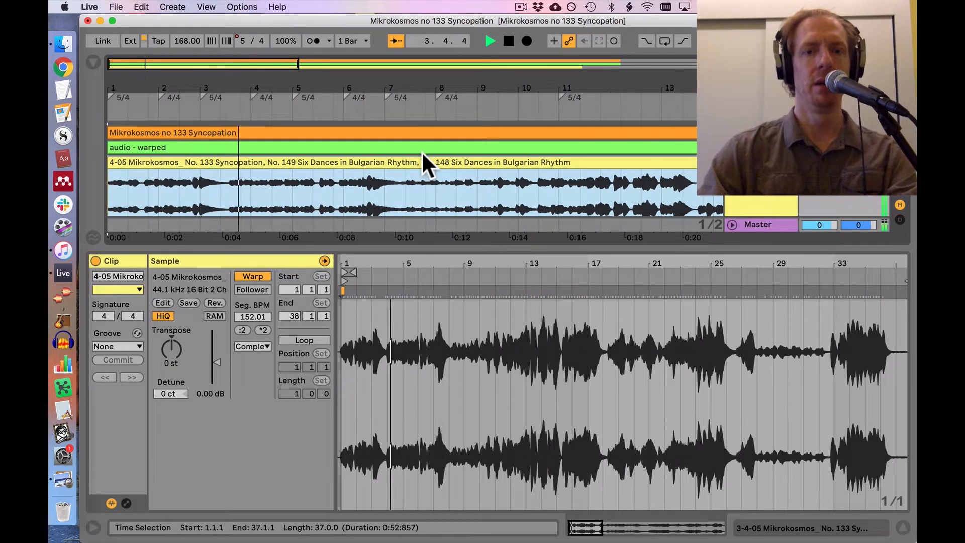
key(space)
Step: Rename the imported audio track and its clip as "audio - unwarped"
click(777, 189)
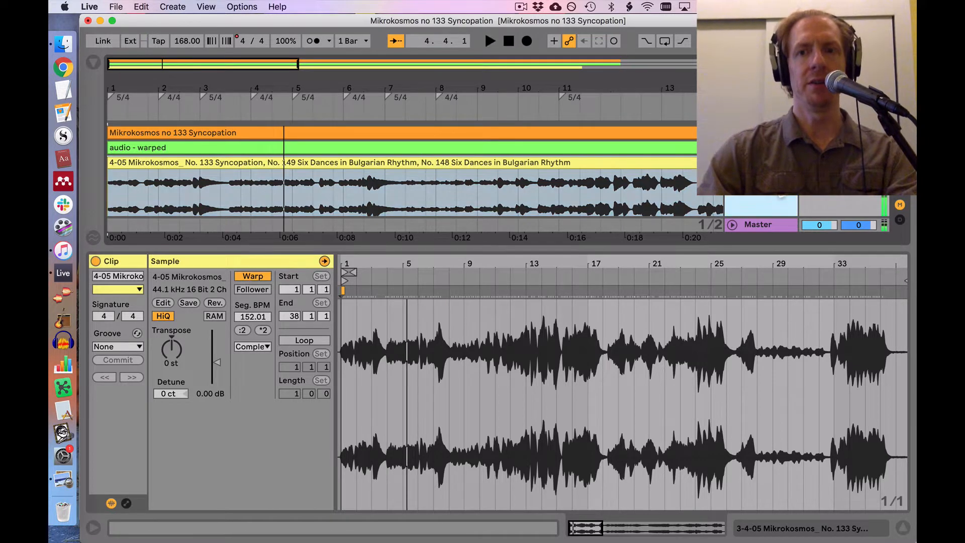
key(super+r)
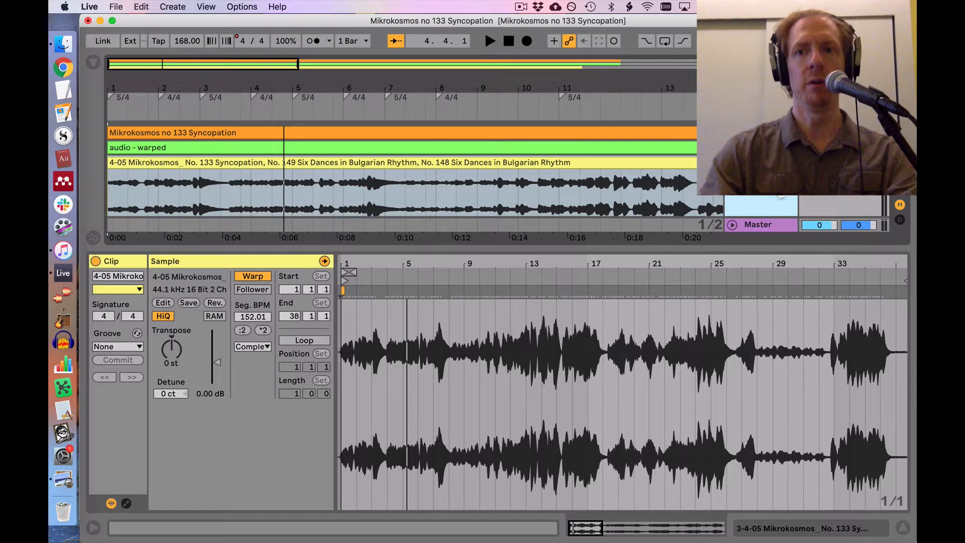
click(685, 161)
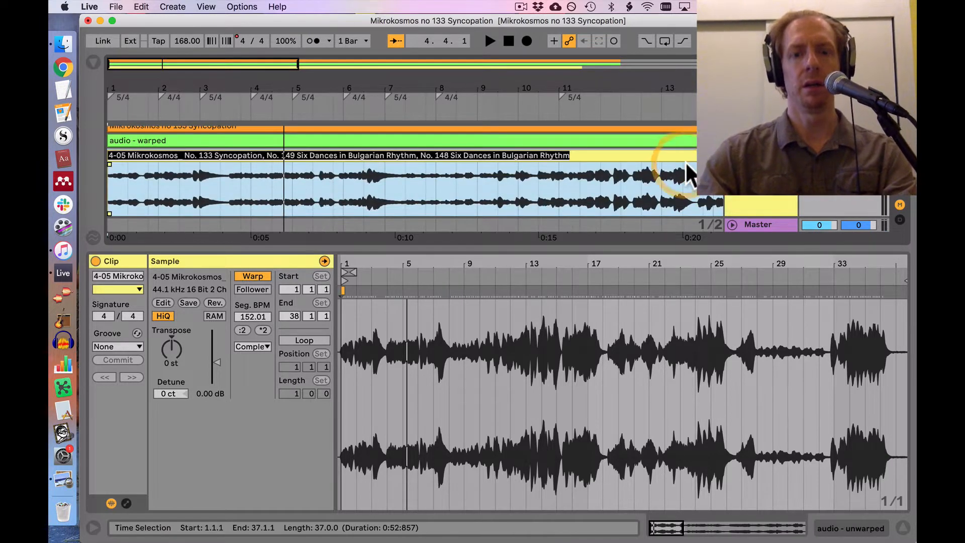
text(audio - unwarped)
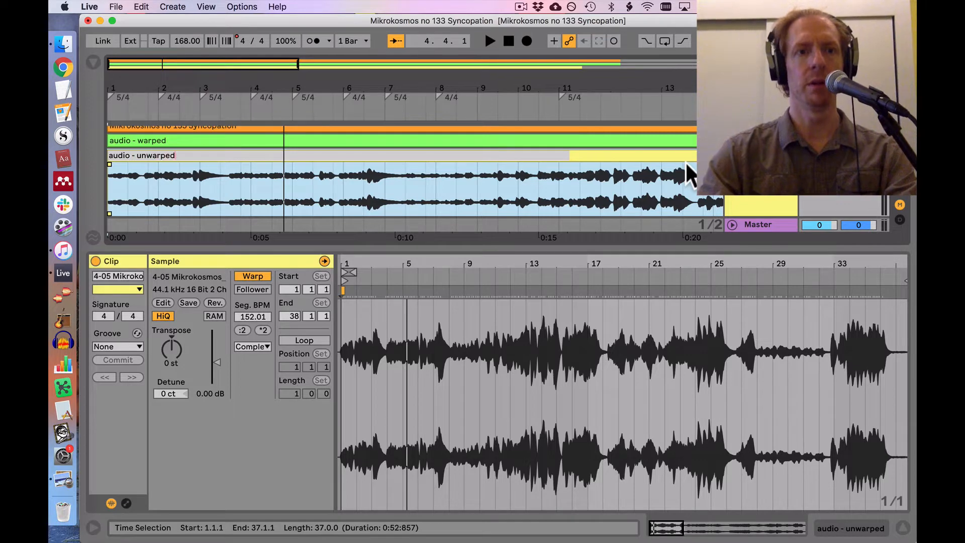
key(Return)
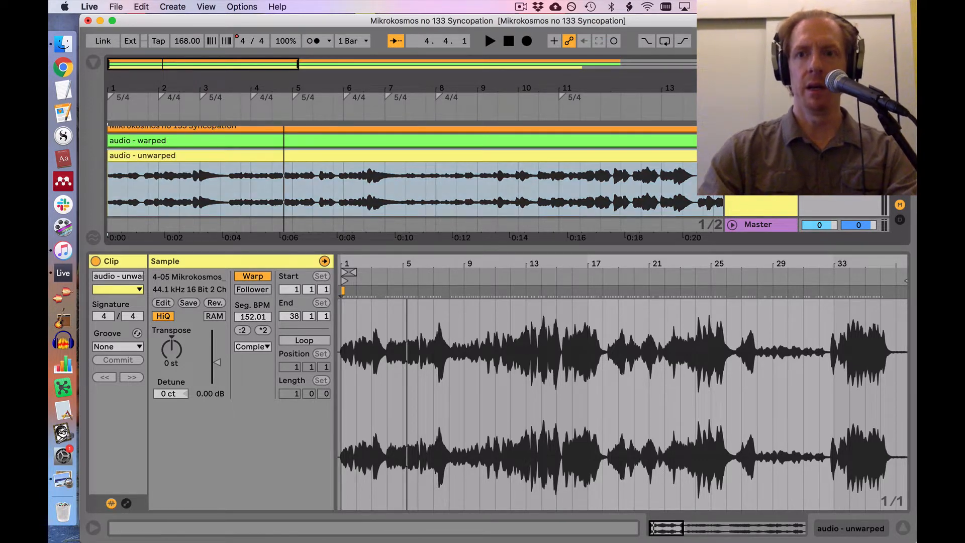
Step: Expand the MIDI track and play the opening bars of the arrangement to compare the MIDI with the grid
click(732, 128)
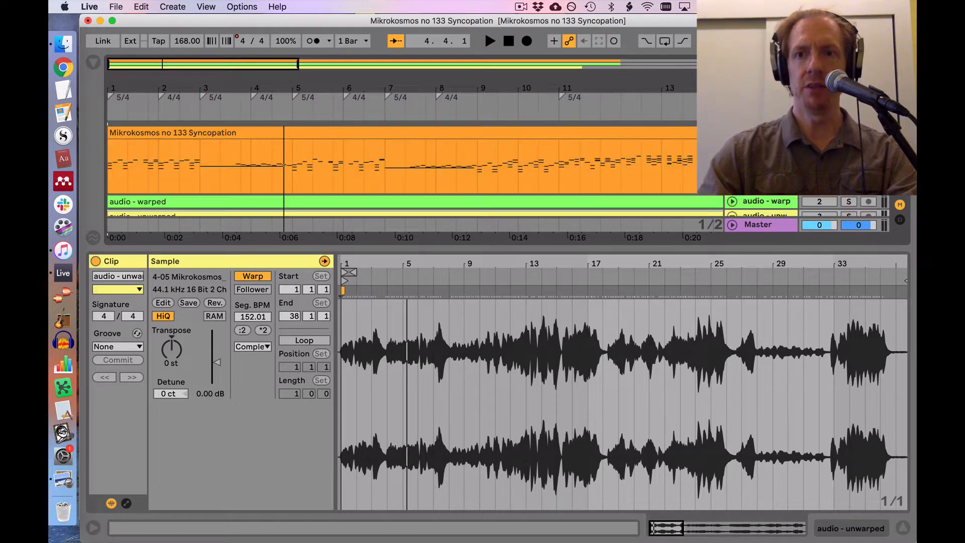
key(space)
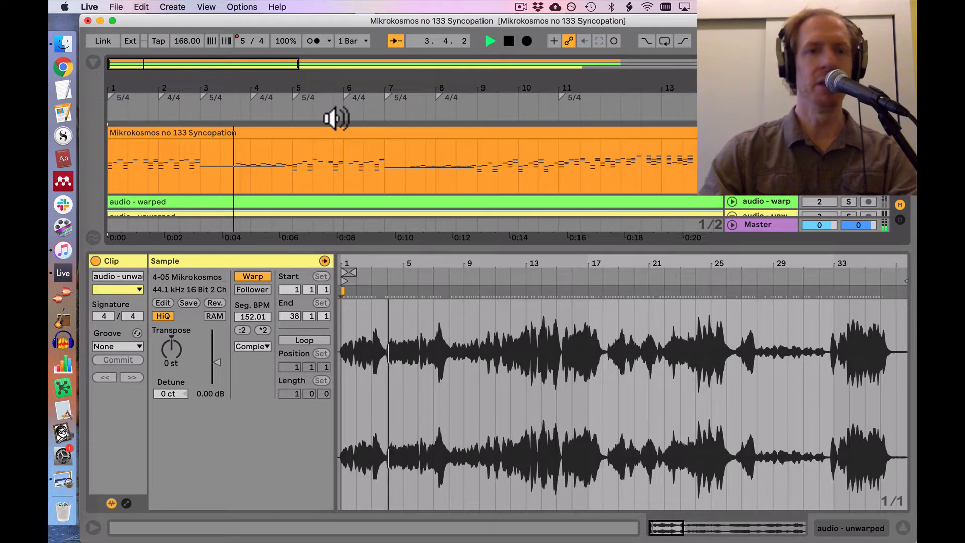
key(space)
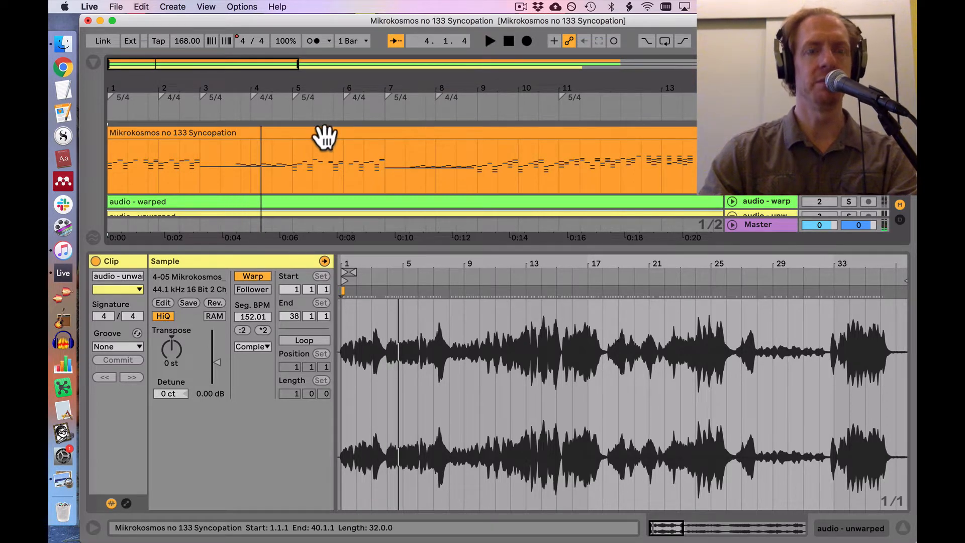
Step: Move the "audio - warped" track below the "audio - unwarped" track
scroll(351, 159, down, 3)
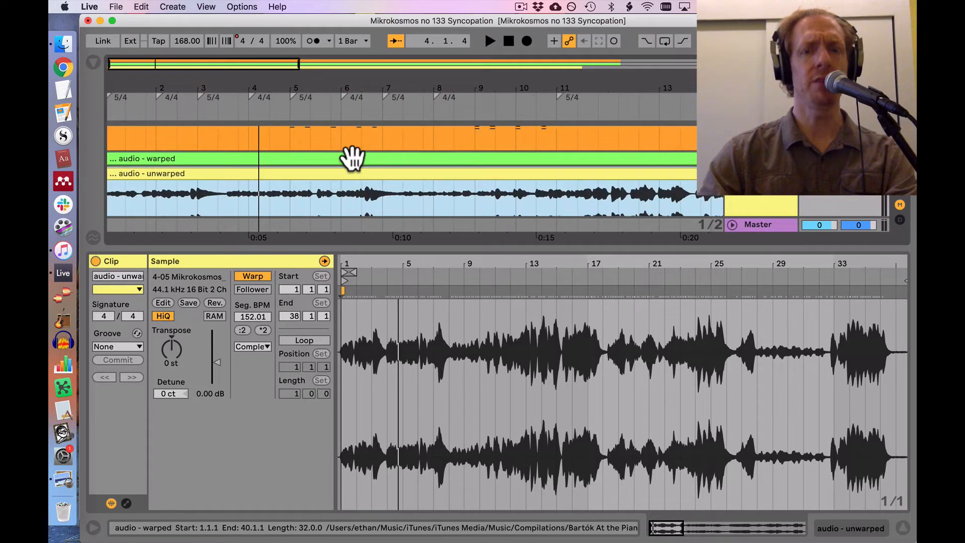
scroll(352, 158, down, 1)
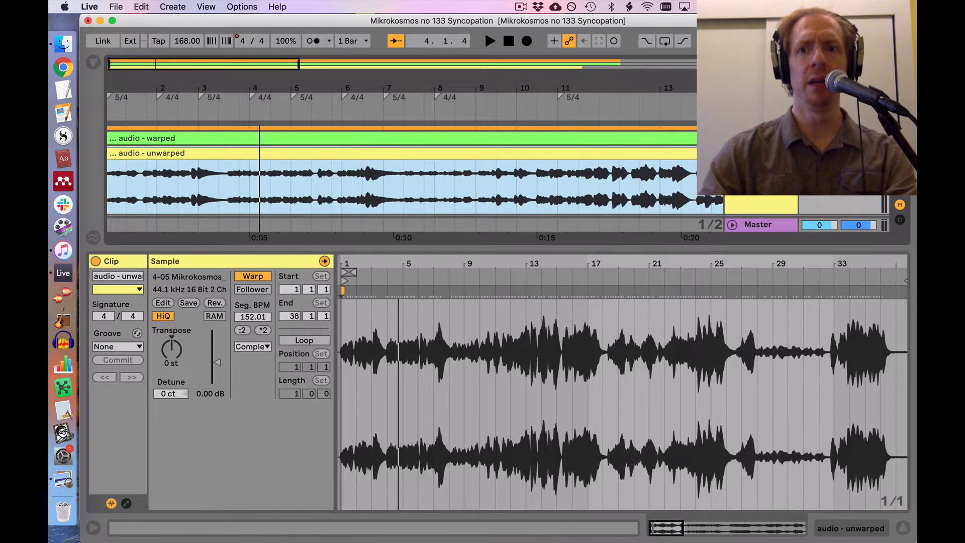
drag(765, 139, 767, 200)
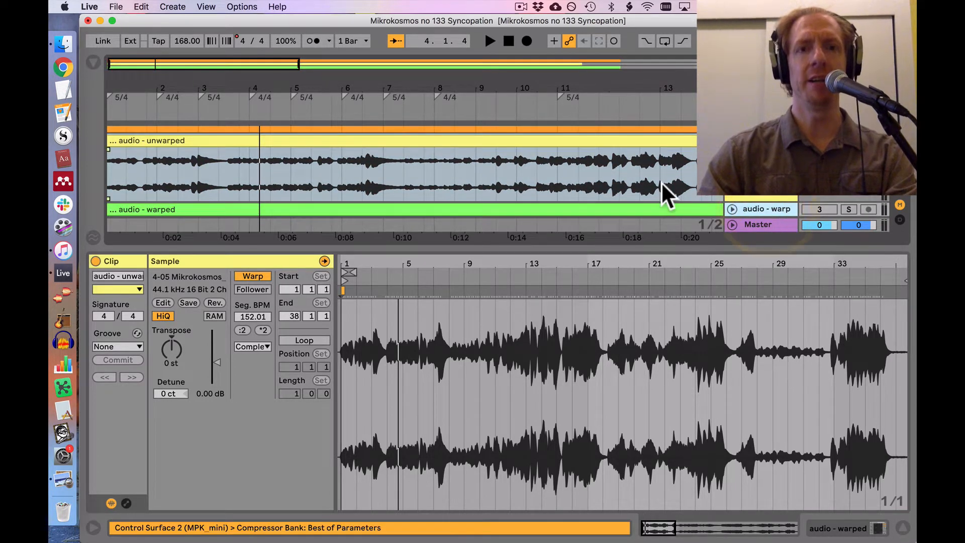
Step: Play the unwarped clip alongside the MIDI from bar 1 and look over its waveform through the end of the clip
scroll(661, 182, up, 4)
scroll(661, 182, down, 3)
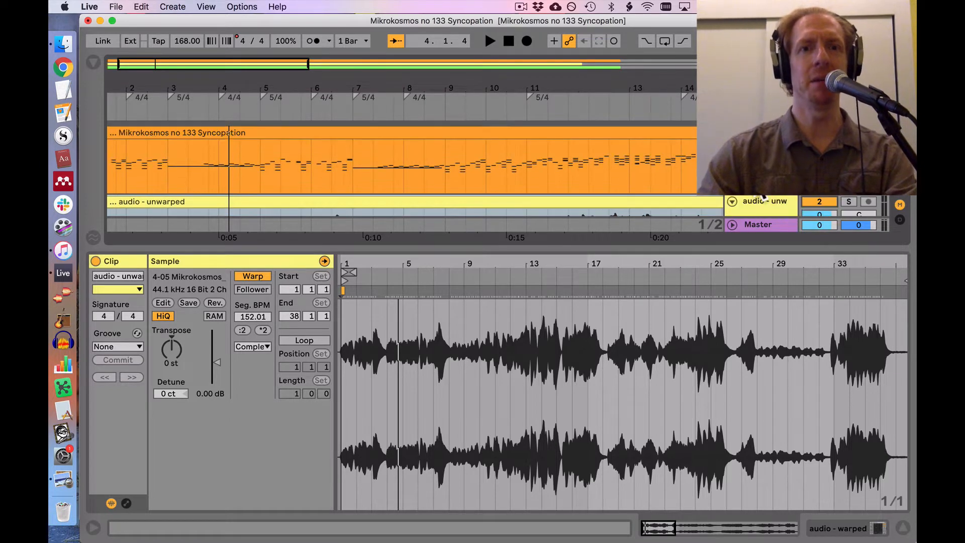
scroll(367, 188, up, 2)
click(364, 201)
key(space)
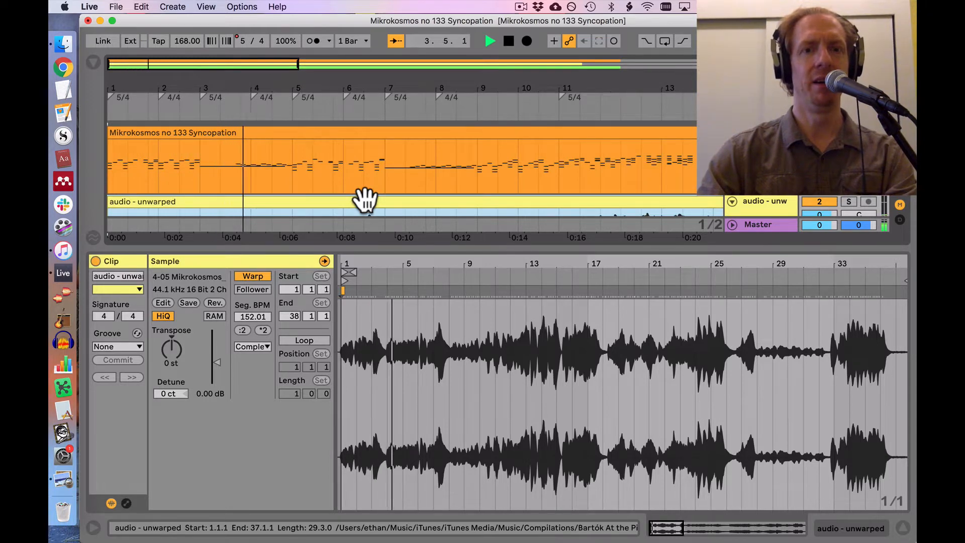
key(space)
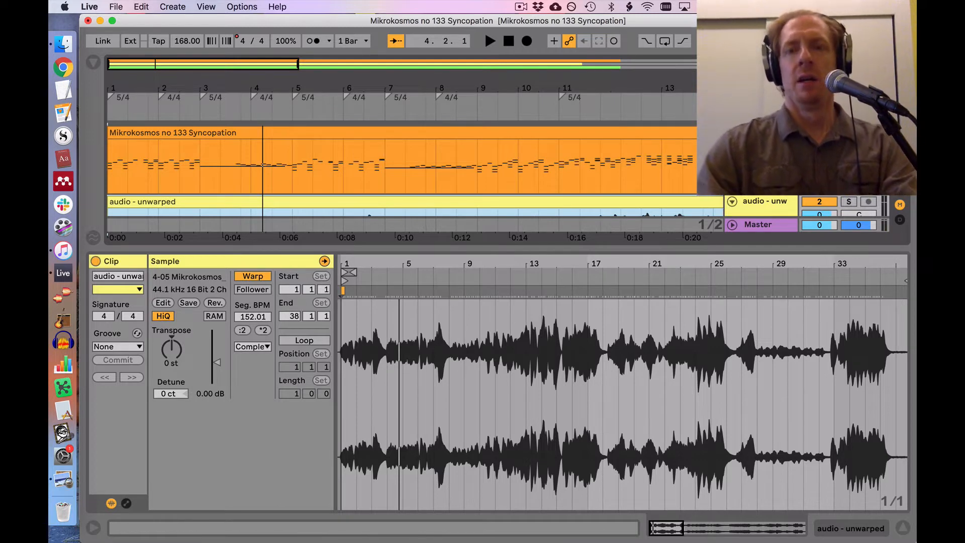
scroll(725, 329, right, 5)
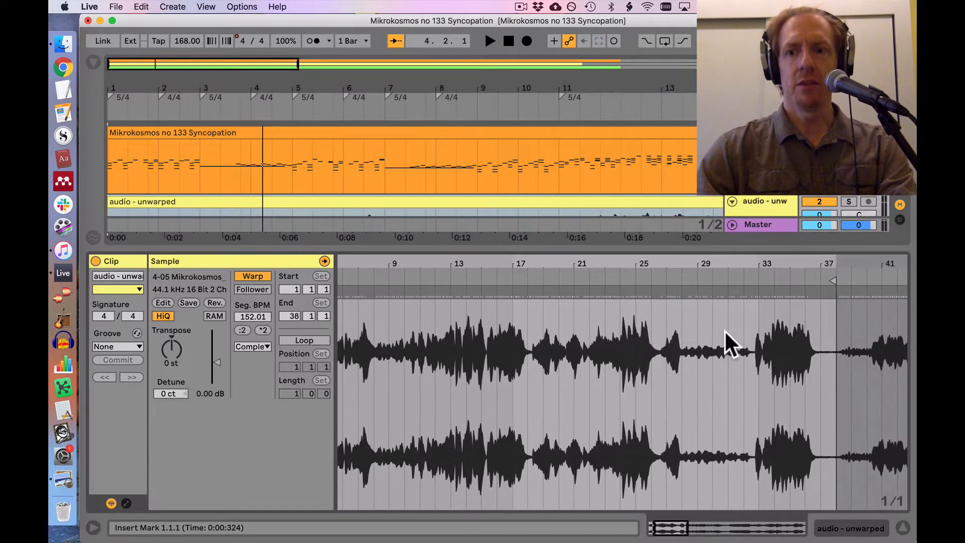
scroll(598, 342, left, 5)
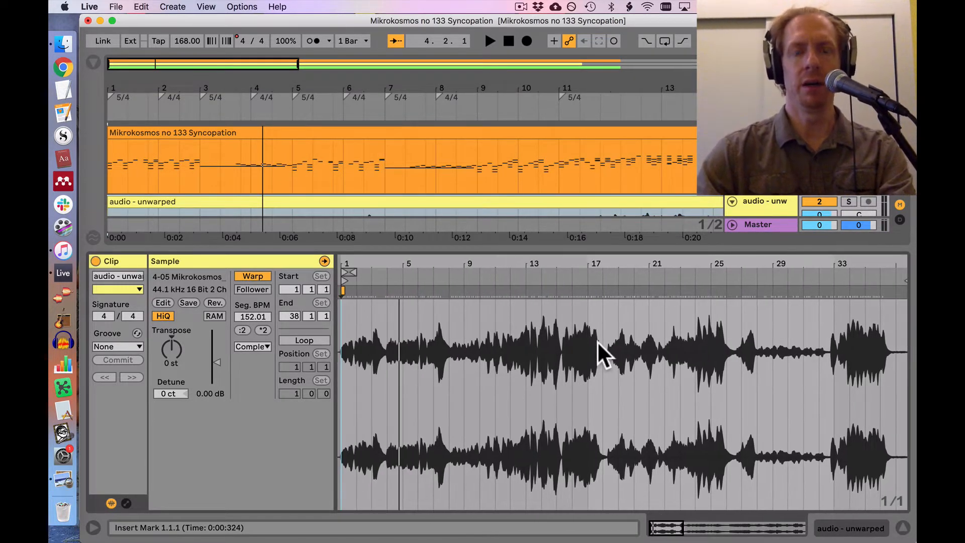
Step: Enlarge the arrangement area so the full waveform of the "audio - unwarped" track is shown beneath the MIDI
mouse_move(347, 266)
mouse_down()
mouse_move(356, 334)
mouse_move(341, 268)
mouse_up()
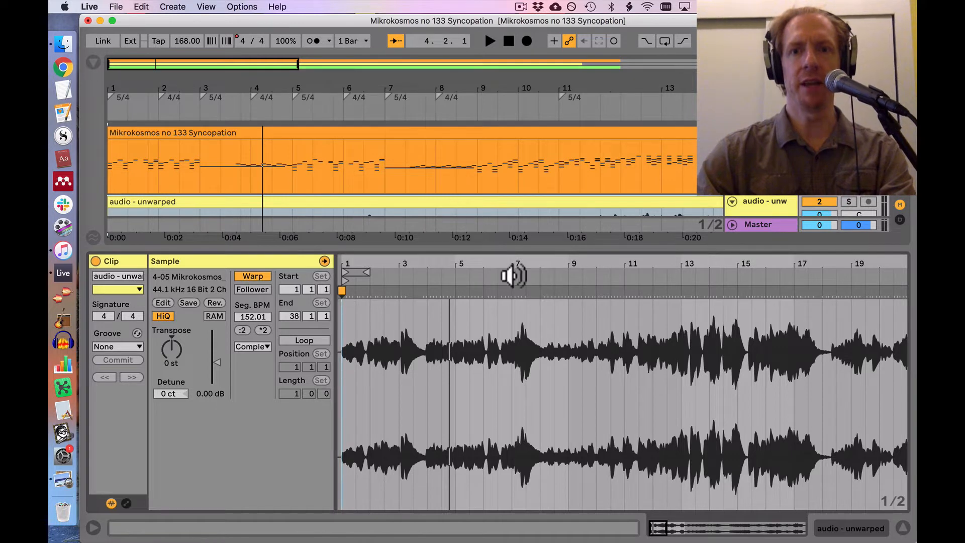
drag(509, 250, 510, 304)
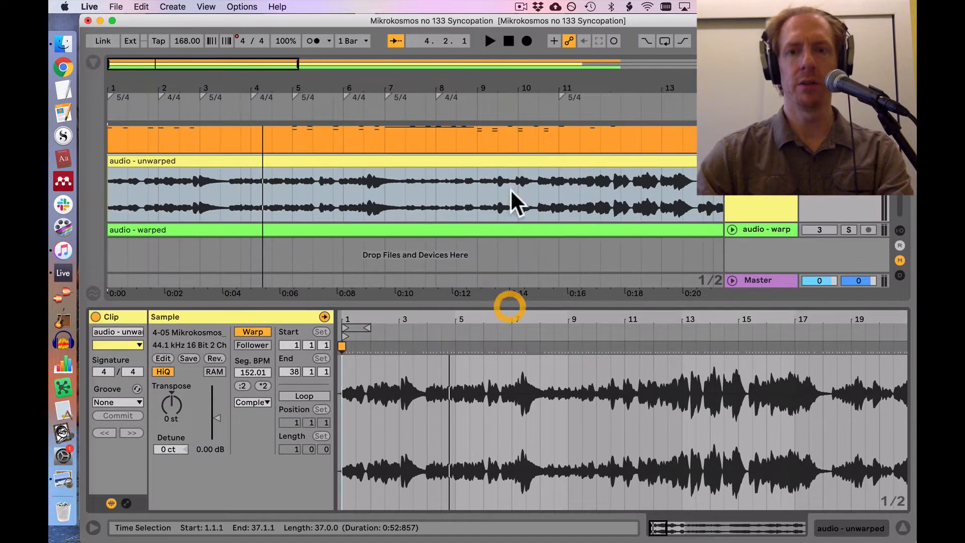
scroll(659, 178, up, 3)
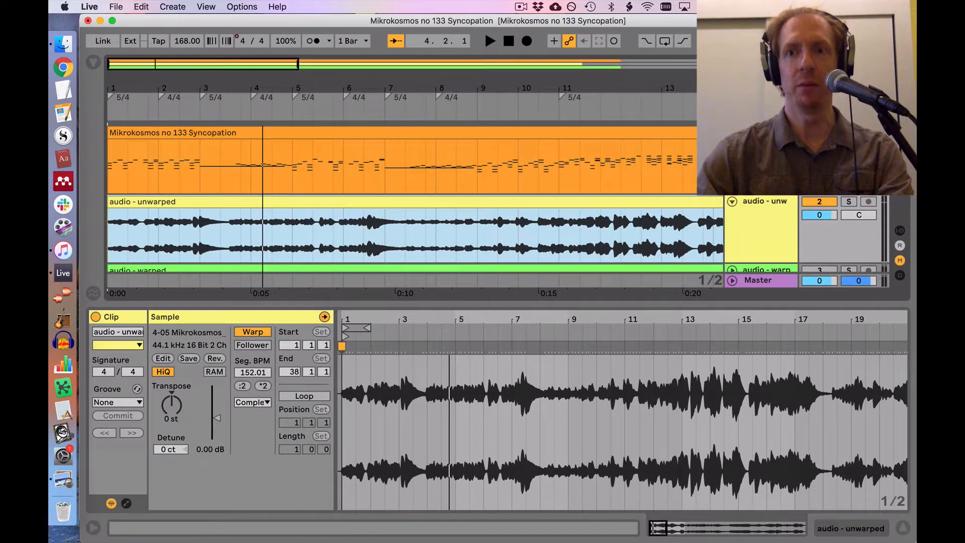
Step: Go to the end of the unwarped clip and play its last bars to locate the final chord
scroll(729, 409, right, 4)
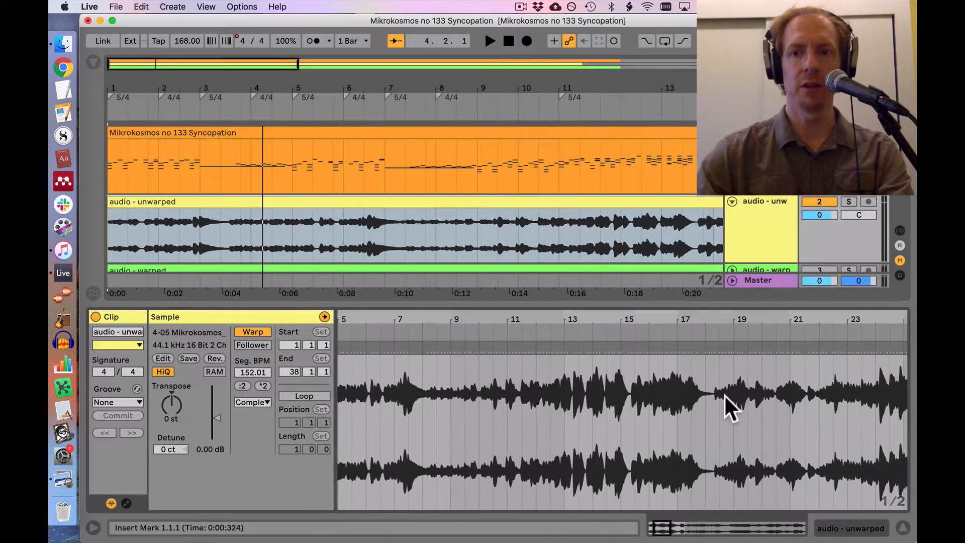
scroll(706, 421, right, 10)
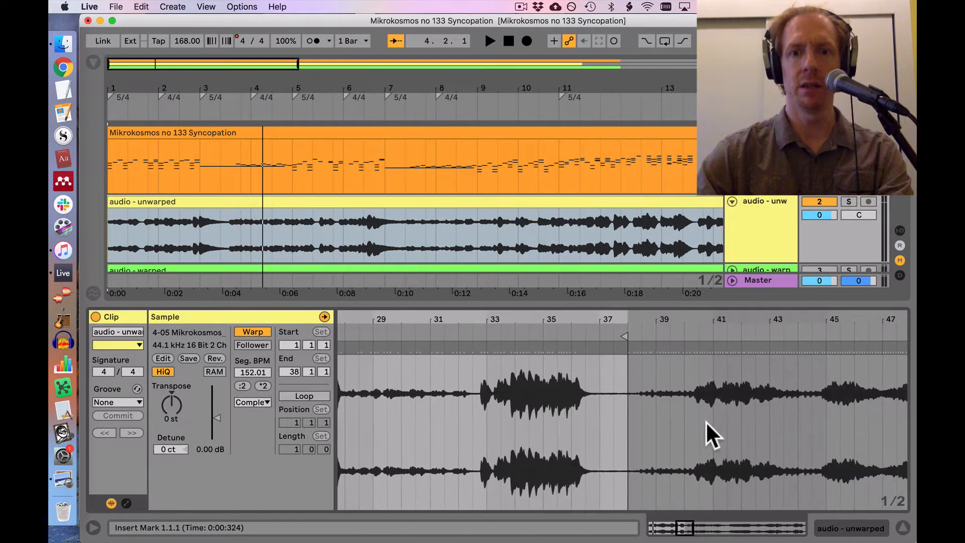
drag(633, 325, 360, 336)
scroll(402, 338, left, 3)
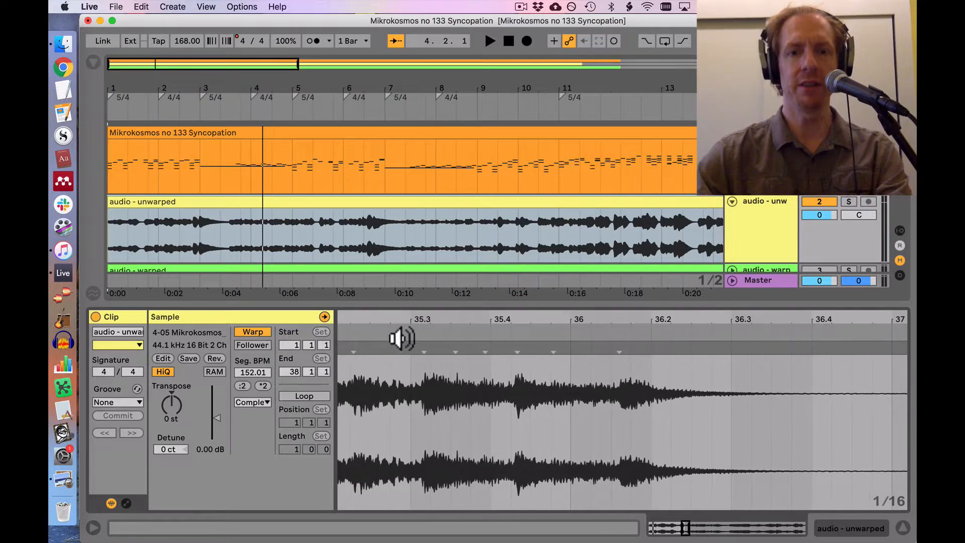
click(364, 335)
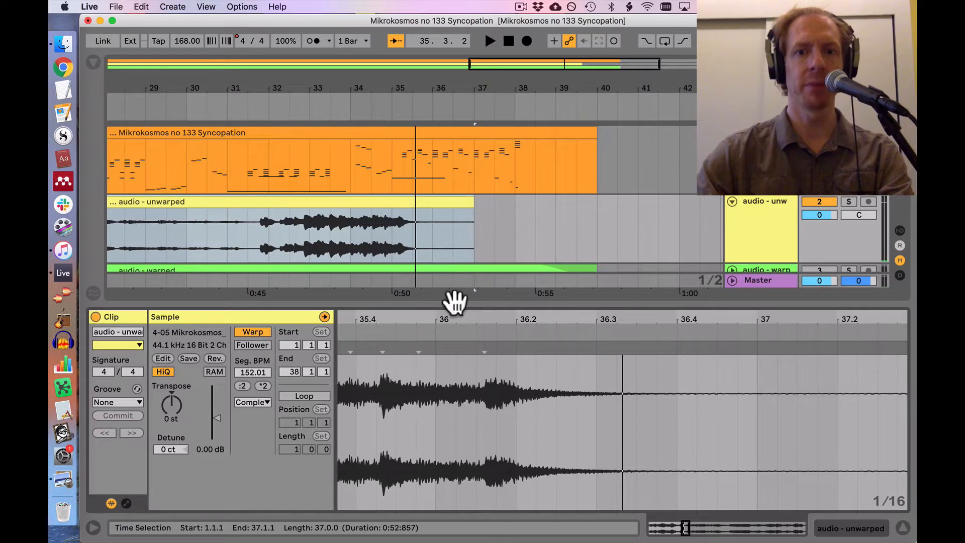
Step: Extend the unwarped clip to bar 40 and warp its final chord to clip position 39.1.1, in line with the last MIDI chord at bar 38
double_click(482, 350)
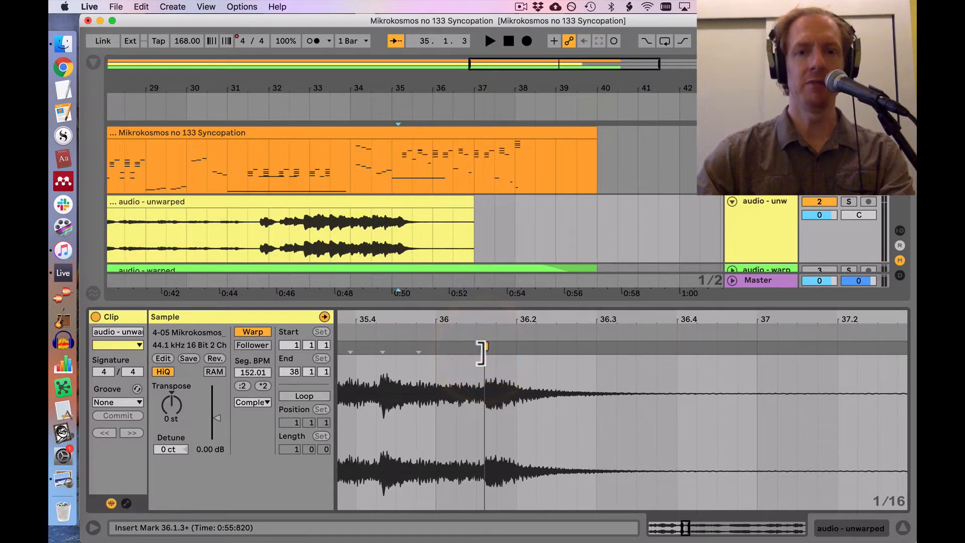
drag(481, 349, 738, 345)
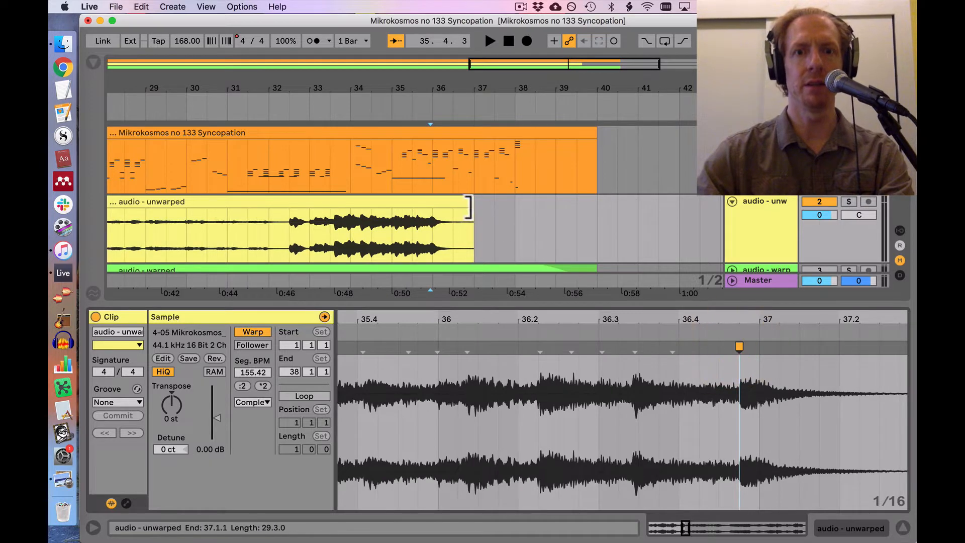
drag(469, 207, 597, 207)
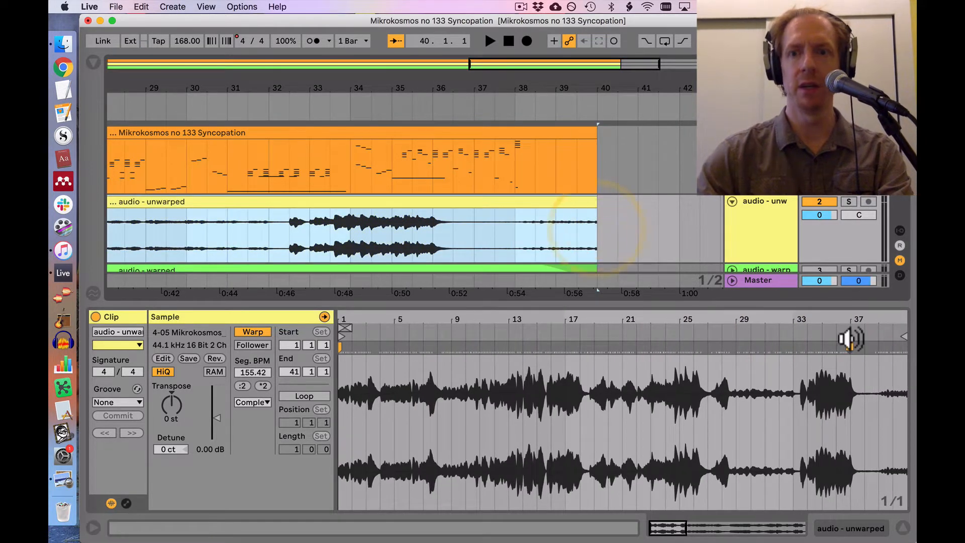
drag(844, 346, 876, 347)
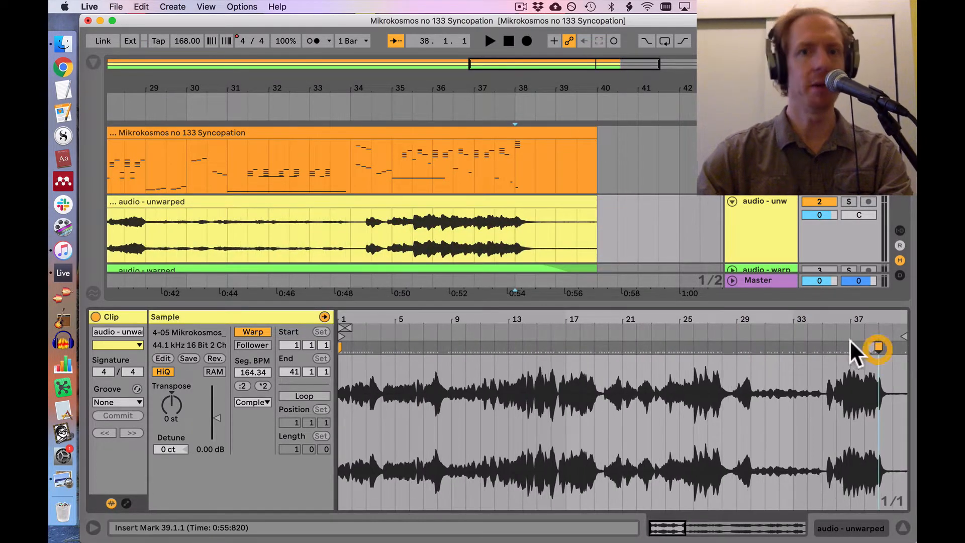
Step: Play the ending and compare the audio's final chord with the last MIDI chord around bar 38
click(490, 116)
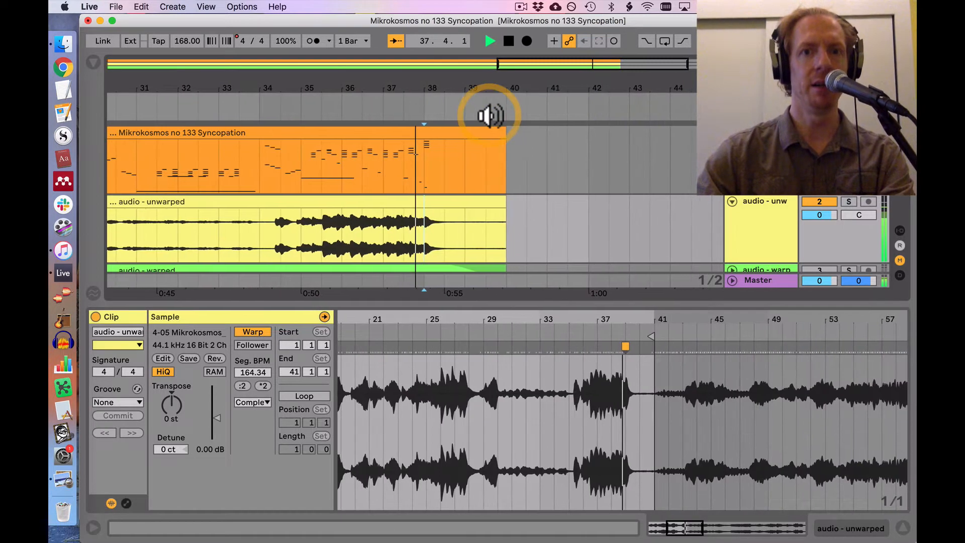
key(space)
drag(402, 80, 402, 87)
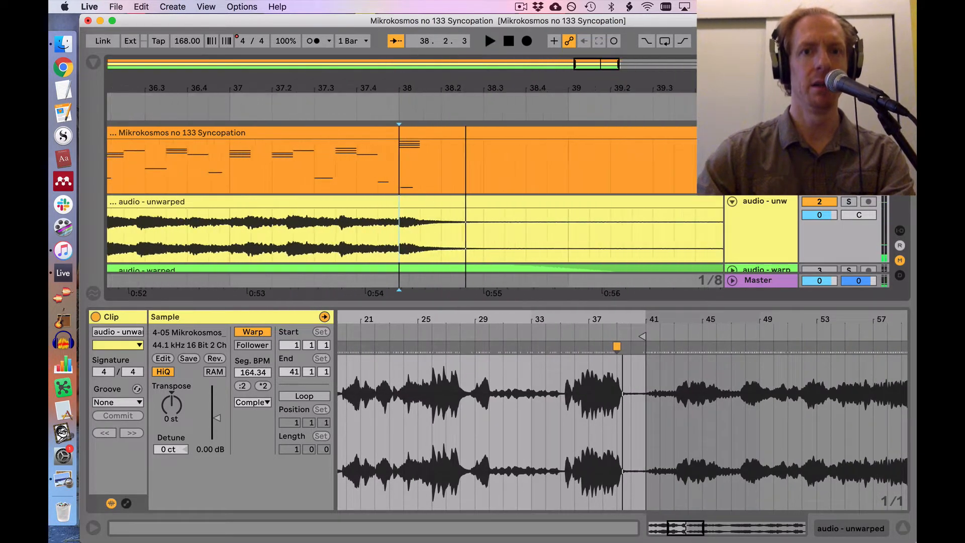
scroll(565, 371, left, 10)
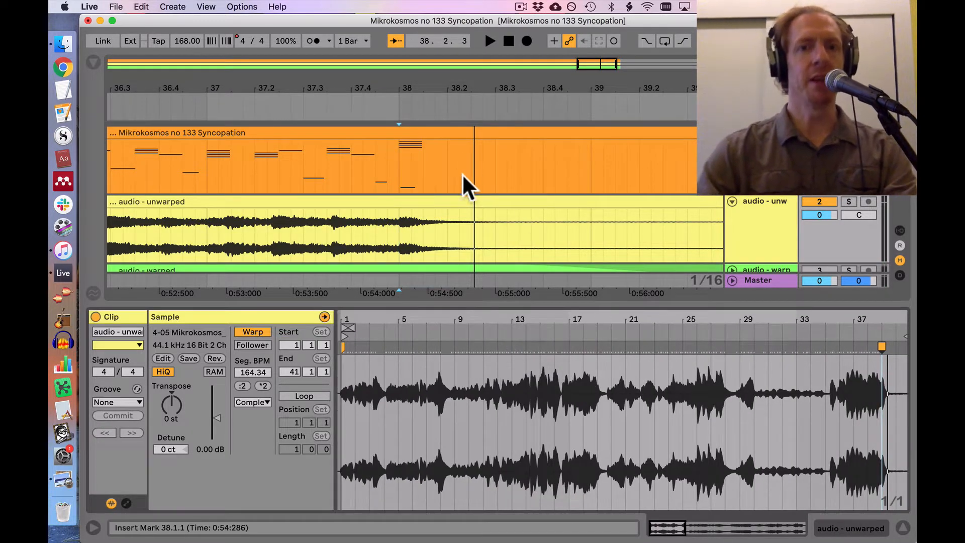
drag(244, 90, 244, 74)
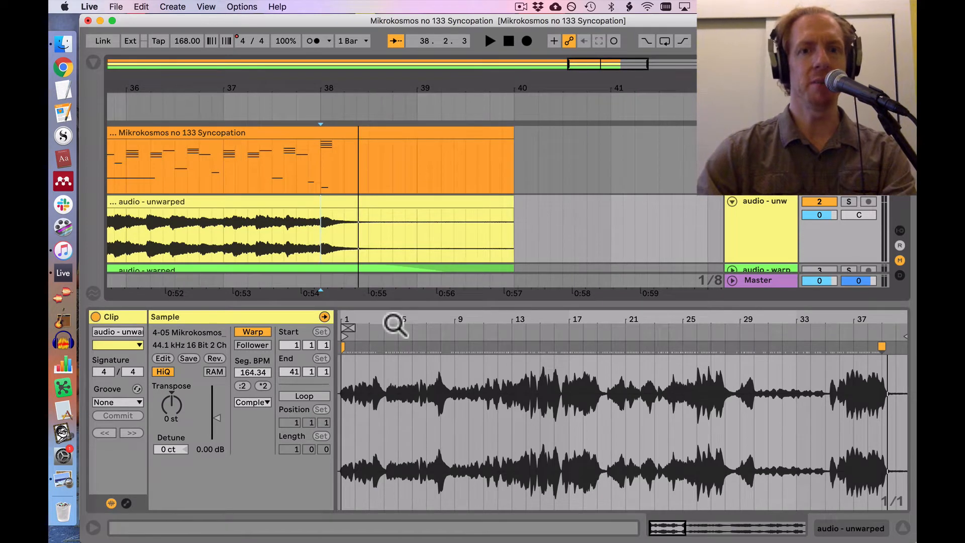
Step: Play the arrangement from about bar 22 to bar 25 to compare the audio with the MIDI
scroll(285, 222, left, 5)
scroll(285, 221, left, 12)
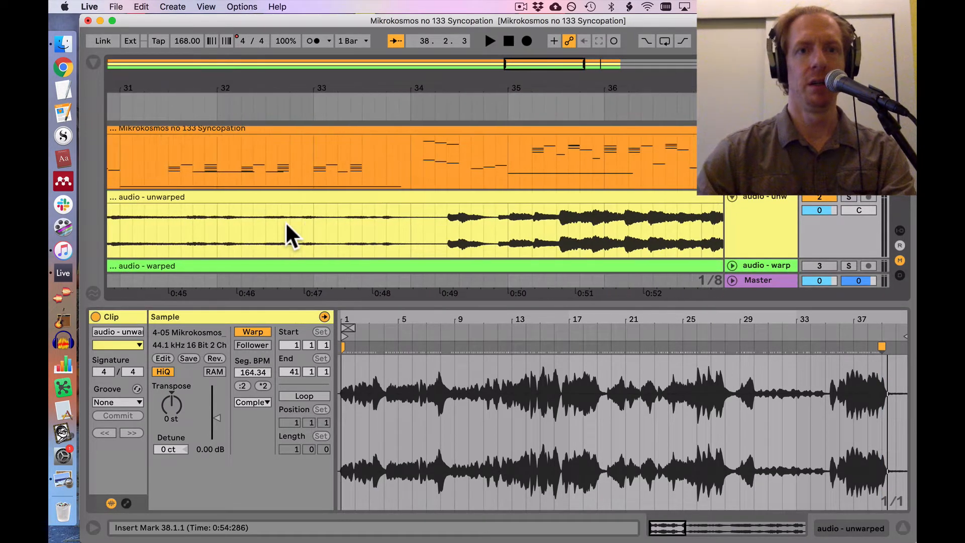
scroll(285, 221, left, 9)
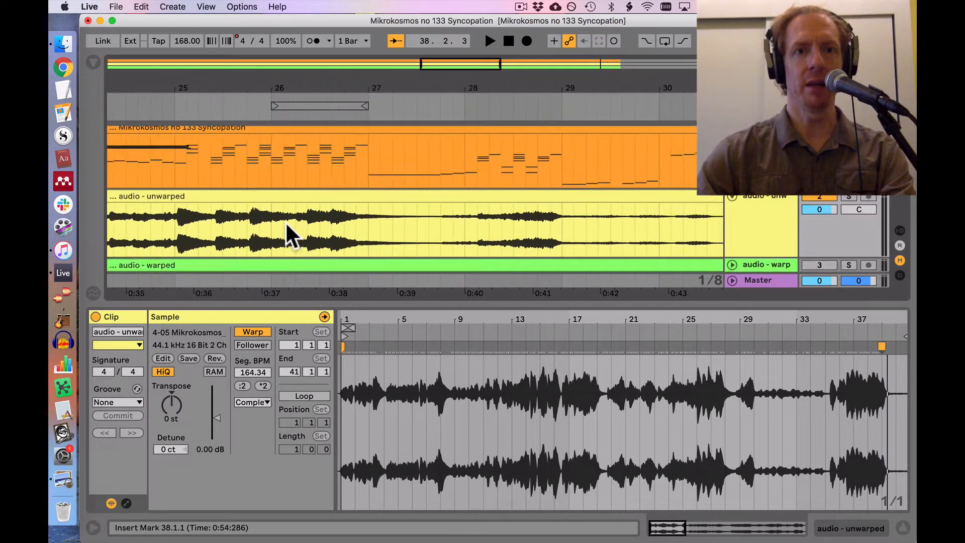
scroll(285, 221, right, 5)
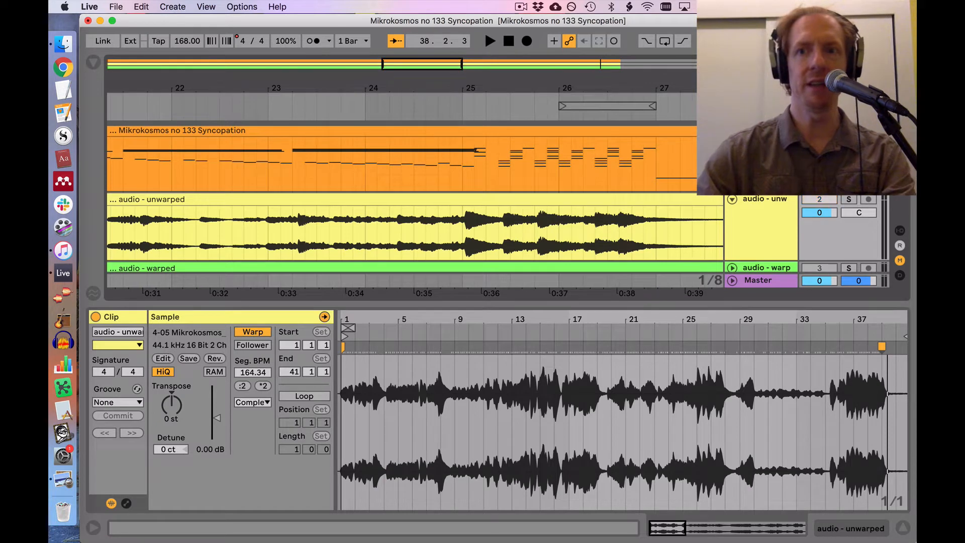
click(226, 101)
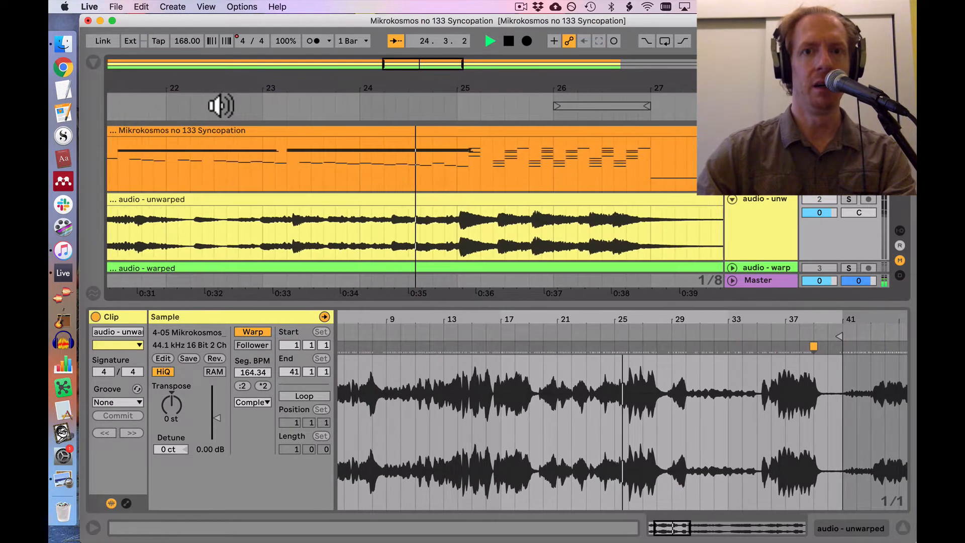
key(space)
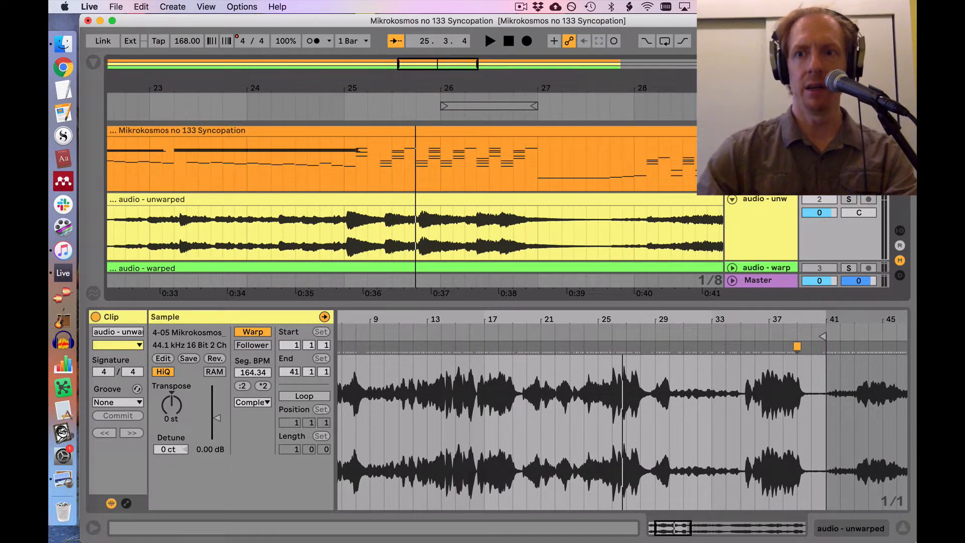
Step: Solo the "audio - unwarped" track and play its passage leading through arrangement bar 26
click(848, 199)
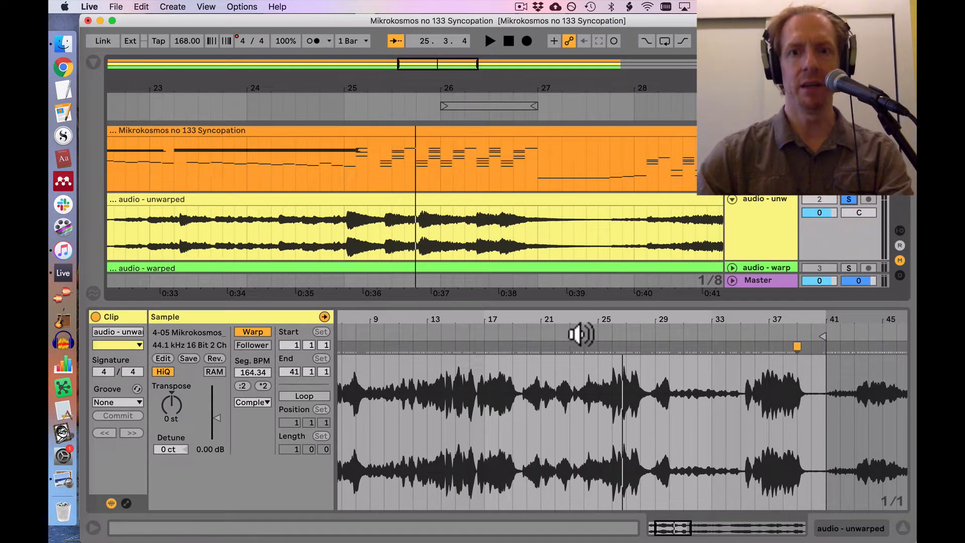
click(594, 334)
drag(638, 321, 638, 363)
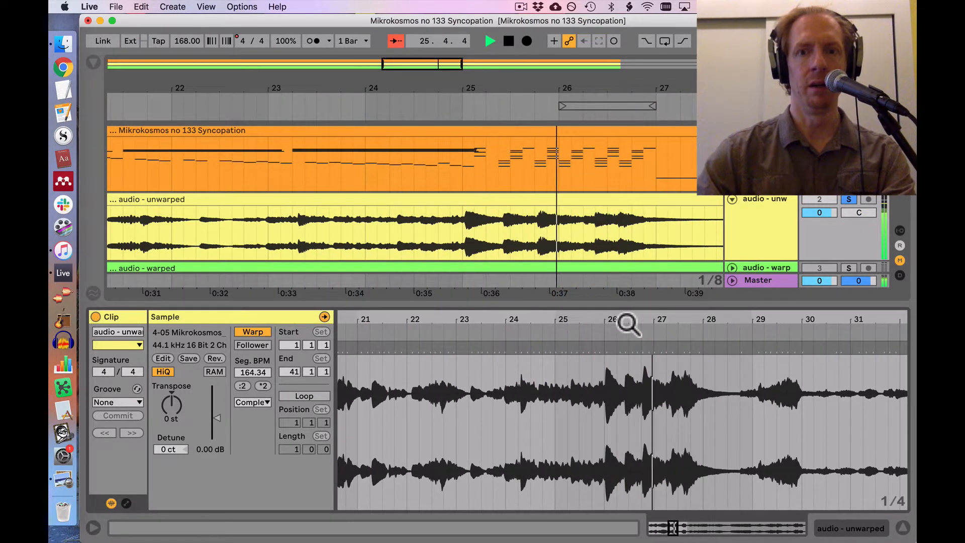
key(space)
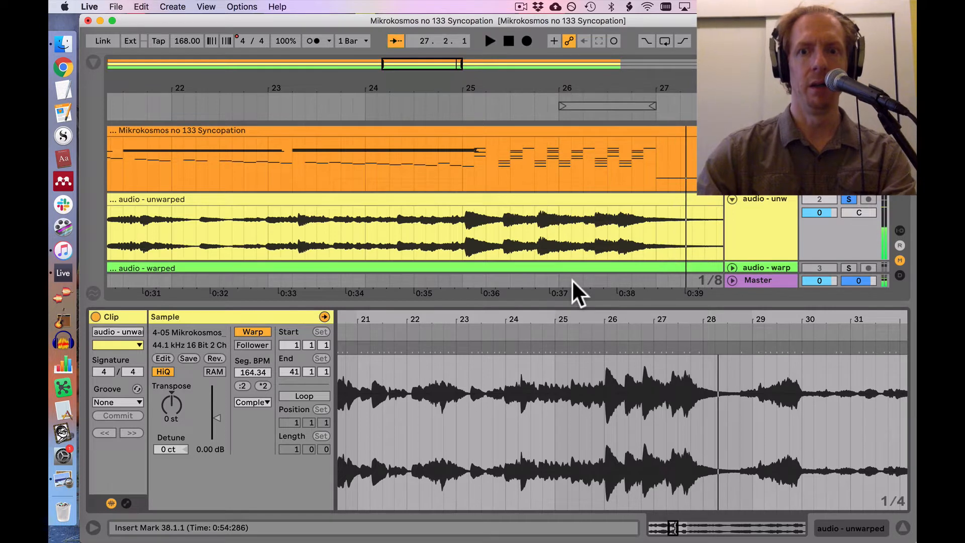
Step: Play into the loud chord near clip bar 26 and add a warp marker on its attack at 26.1.3
drag(602, 321, 600, 361)
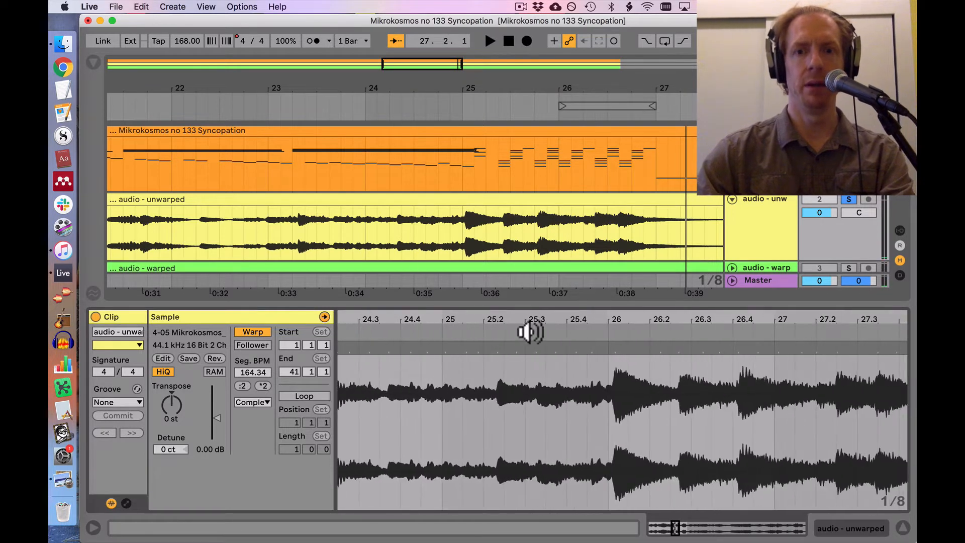
click(528, 331)
key(space)
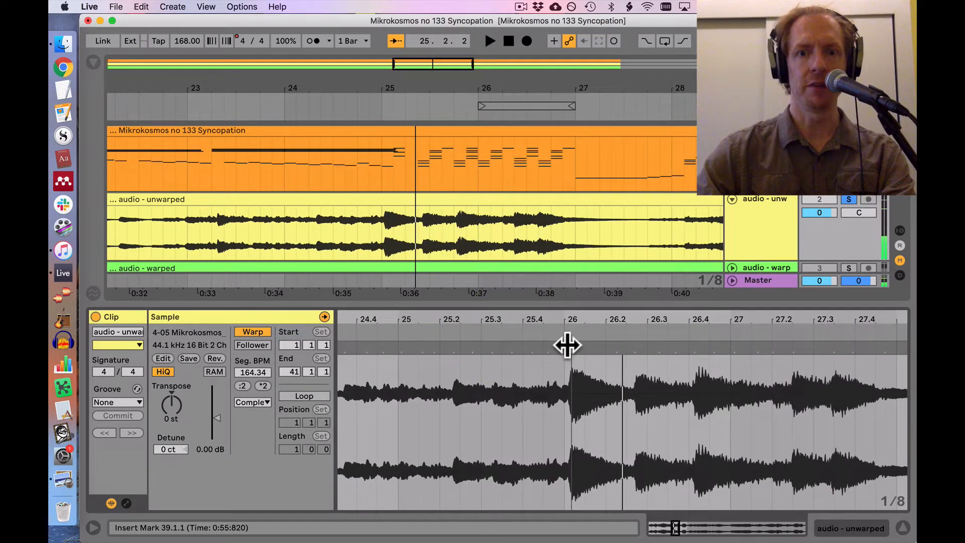
drag(567, 345, 575, 344)
Step: Play on to the end of the loud phrase and place a warp marker there at clip position 28.1.1
click(524, 329)
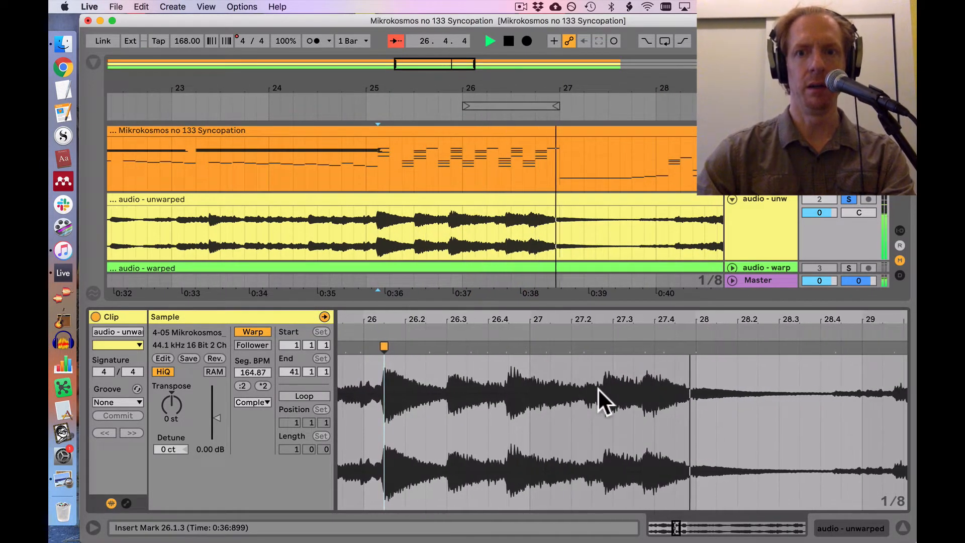
key(space)
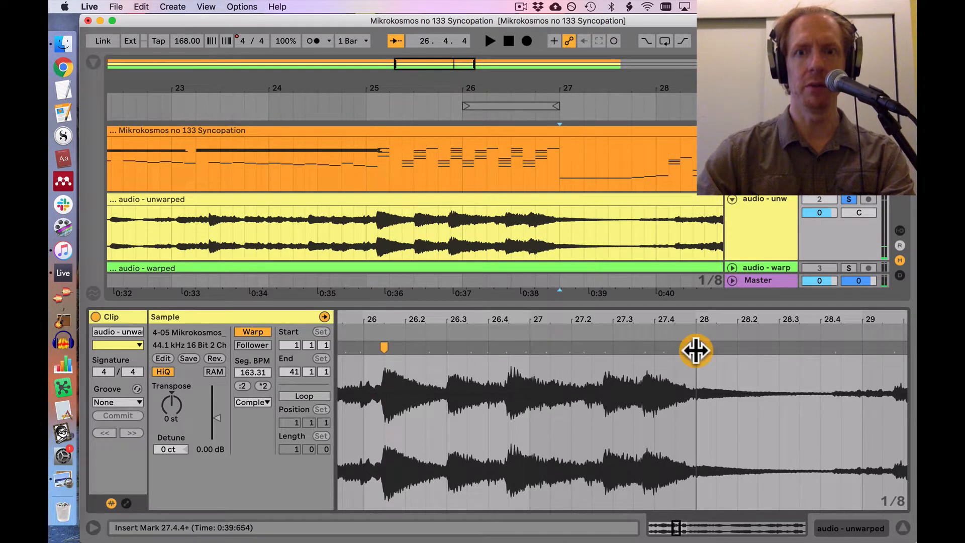
drag(698, 351, 701, 348)
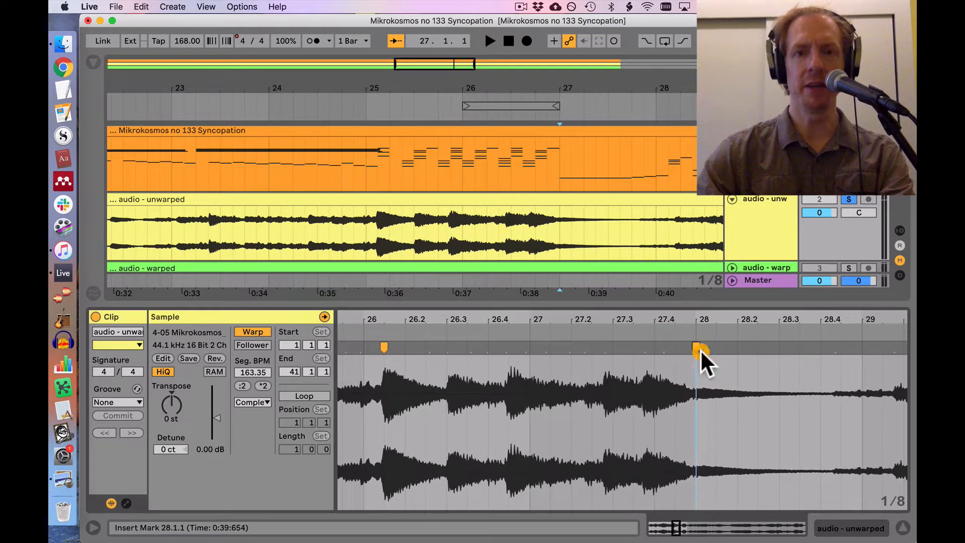
Step: Show the whole arrangement and play the soloed audio from about bar 5 into bar 7, comparing its waveform with the MIDI
scroll(700, 348, left, 3)
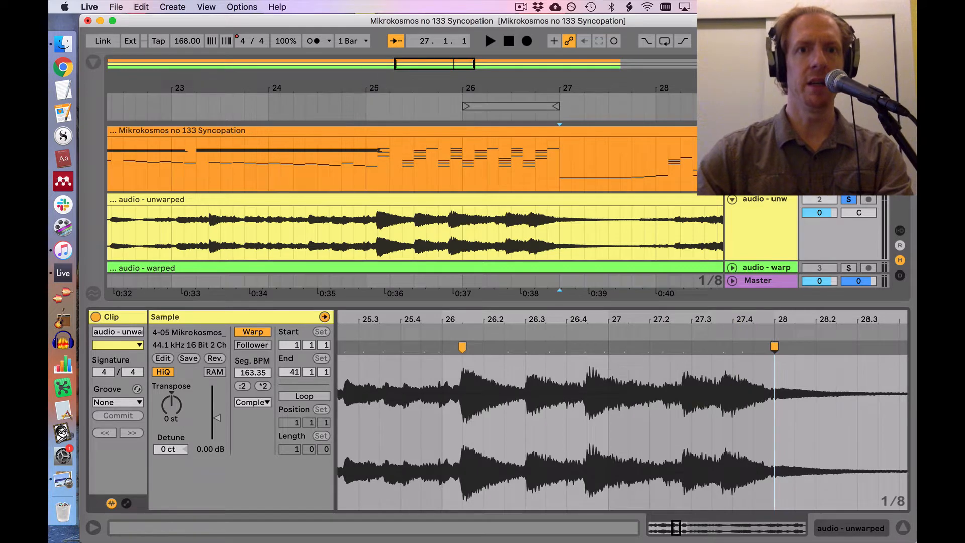
drag(372, 76, 372, 38)
scroll(360, 184, down, 1)
scroll(360, 184, up, 1)
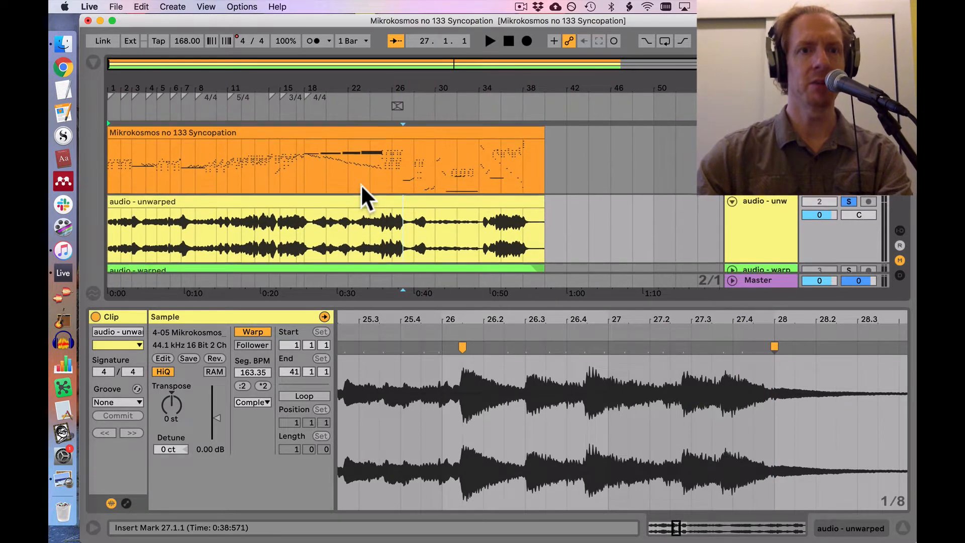
click(155, 110)
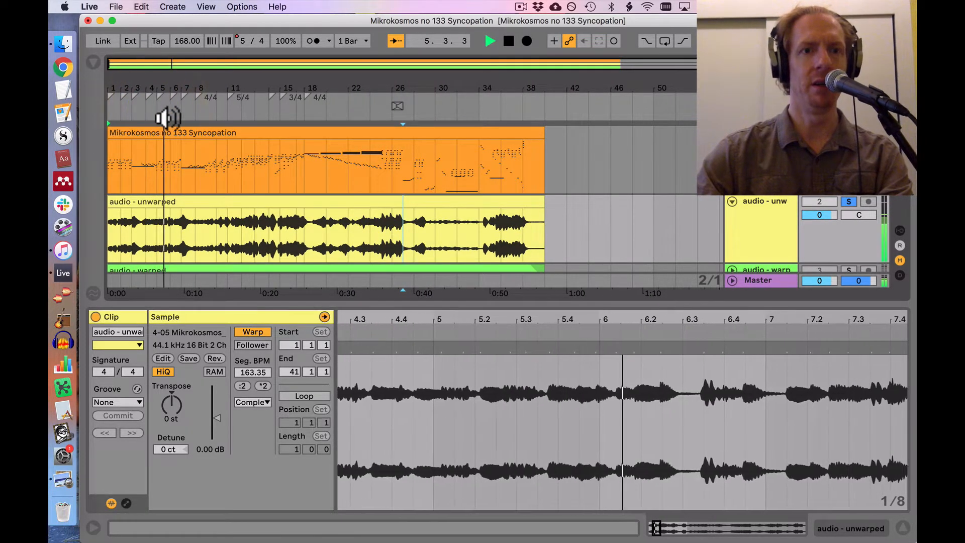
drag(183, 86, 183, 126)
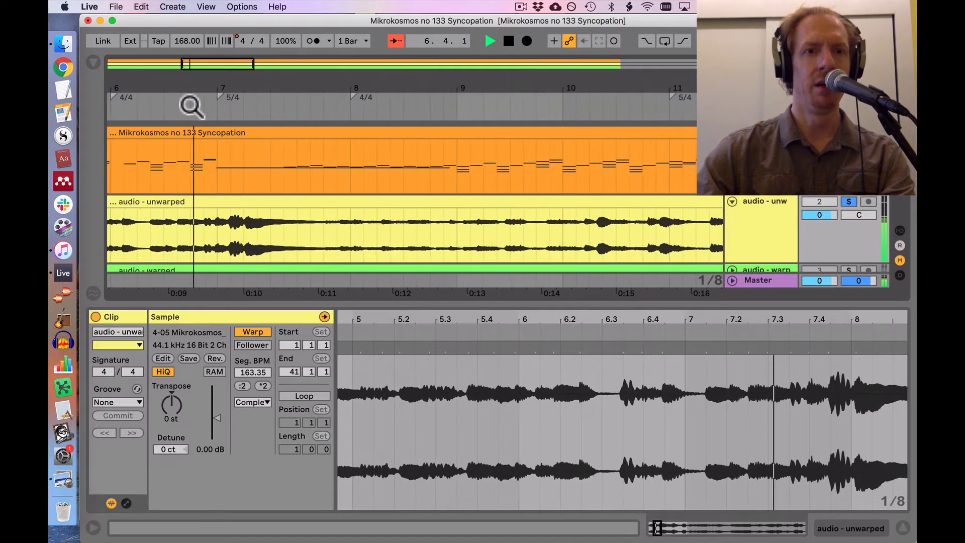
key(space)
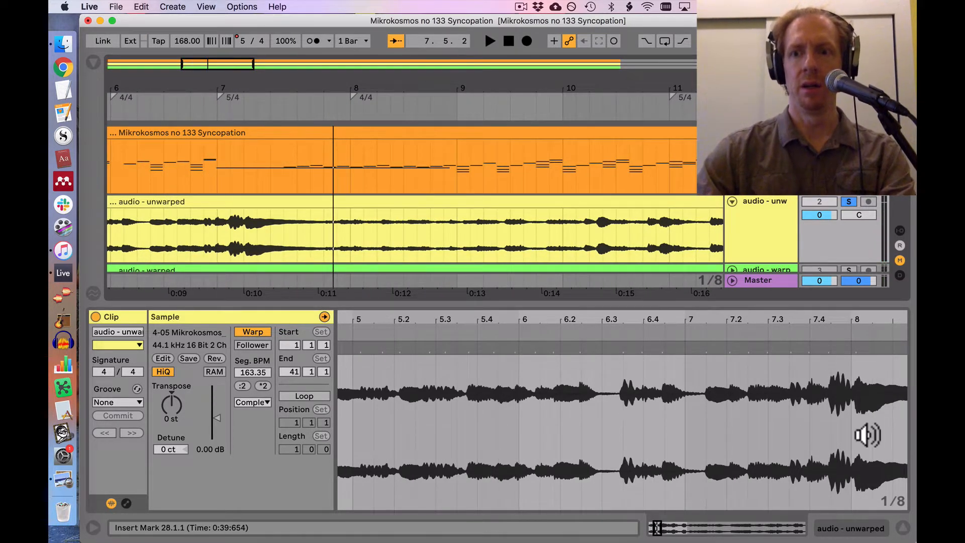
Step: Add a warp marker on the swelling chord near clip bar 8 and move it earlier to about 7.4, near arrangement bar 7
scroll(667, 383, right, 3)
click(630, 337)
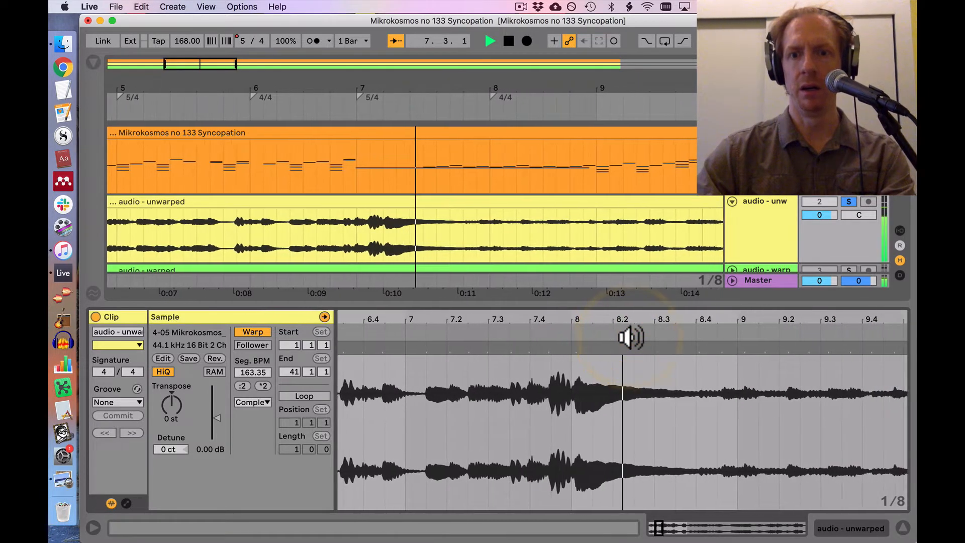
key(space)
drag(565, 349, 527, 355)
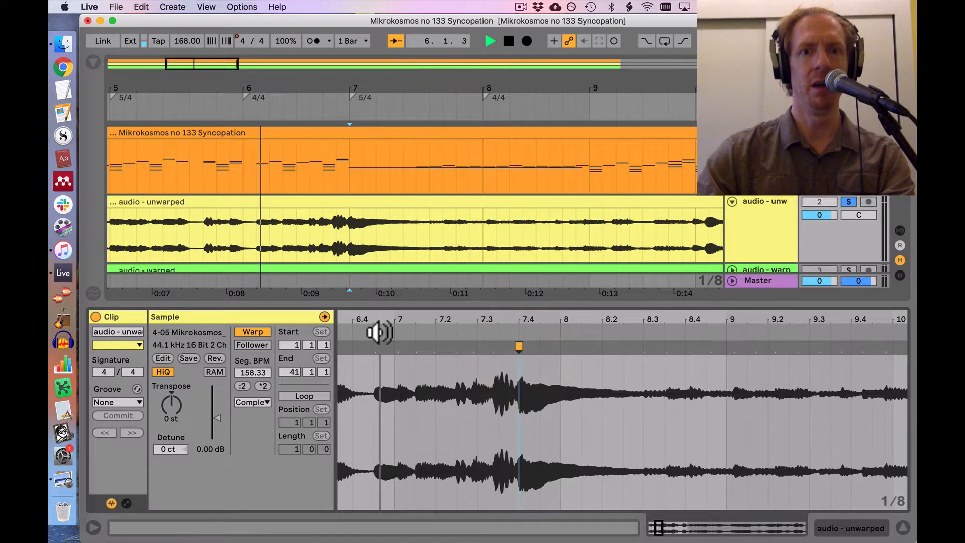
Step: Play the soloed audio from near clip bar 7, then add a warp marker and move it earlier to about clip bar 10
click(378, 332)
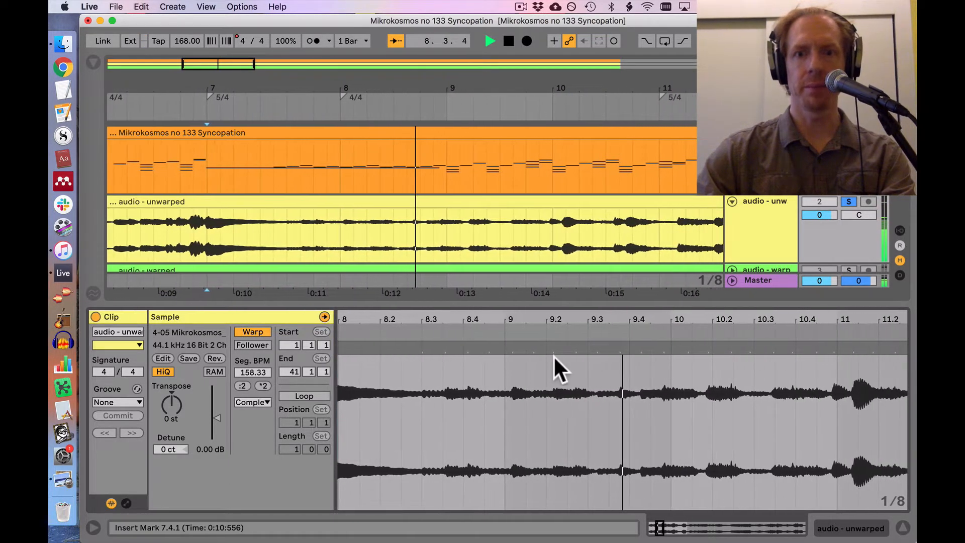
key(space)
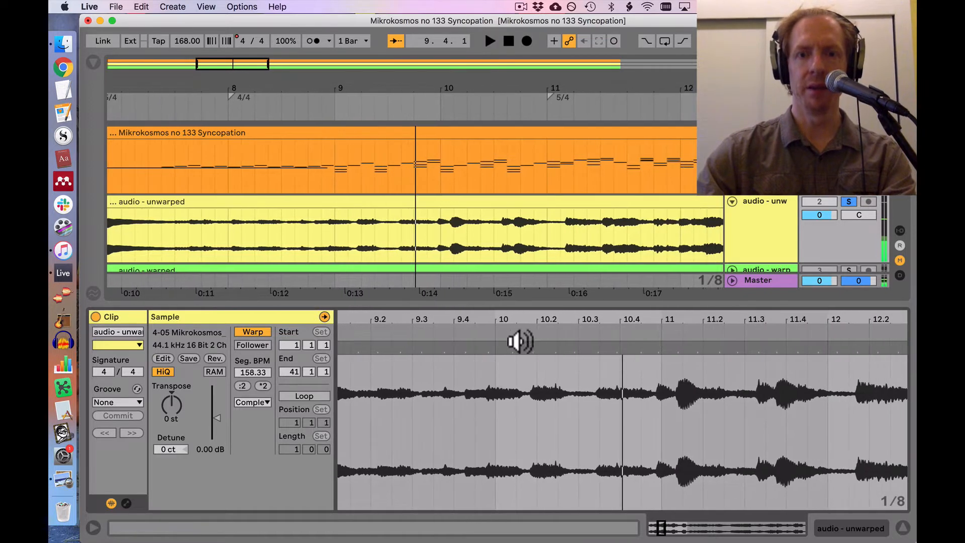
click(472, 330)
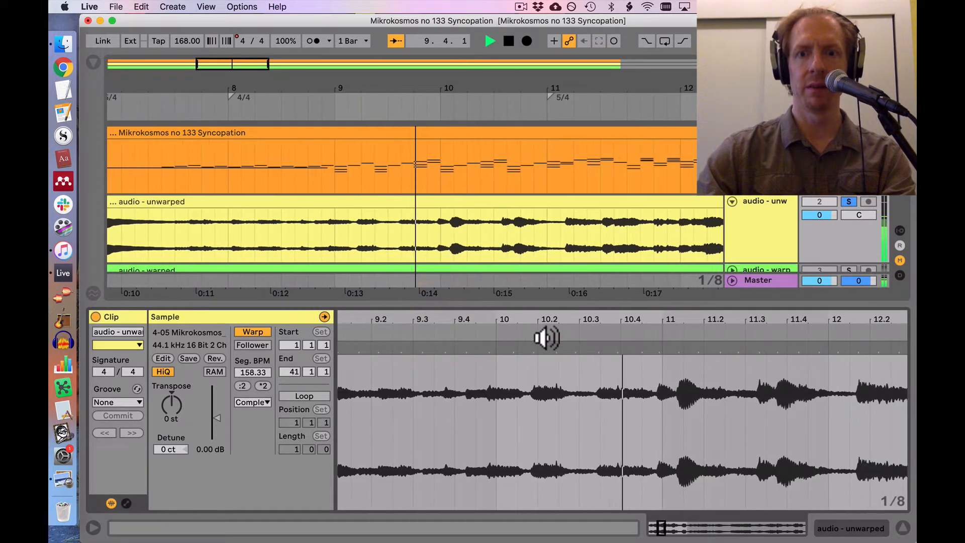
drag(521, 349, 488, 354)
drag(561, 320, 561, 271)
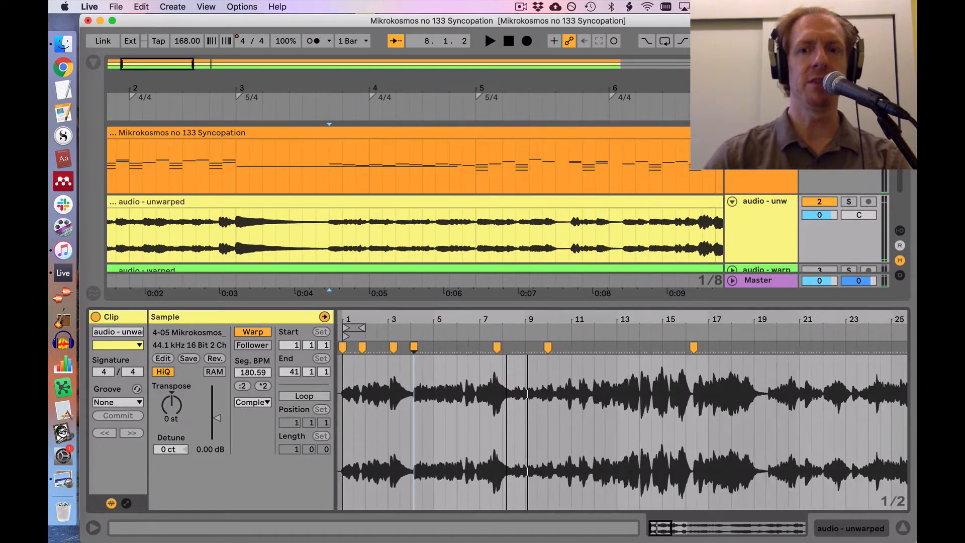
drag(443, 320, 423, 320)
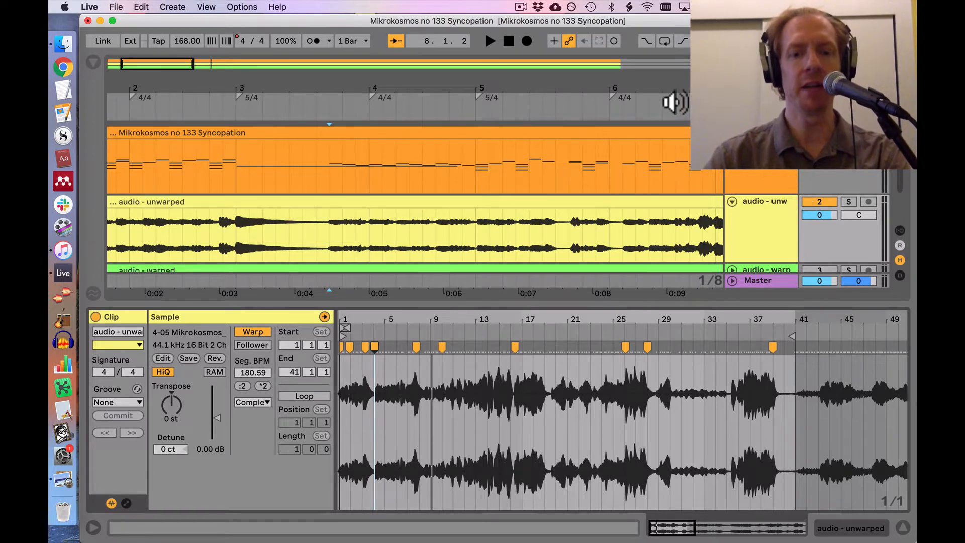
Step: Insert a new MIDI track at the top of the arrangement and load the 909 Core Kit onto it
key(super+shift+t)
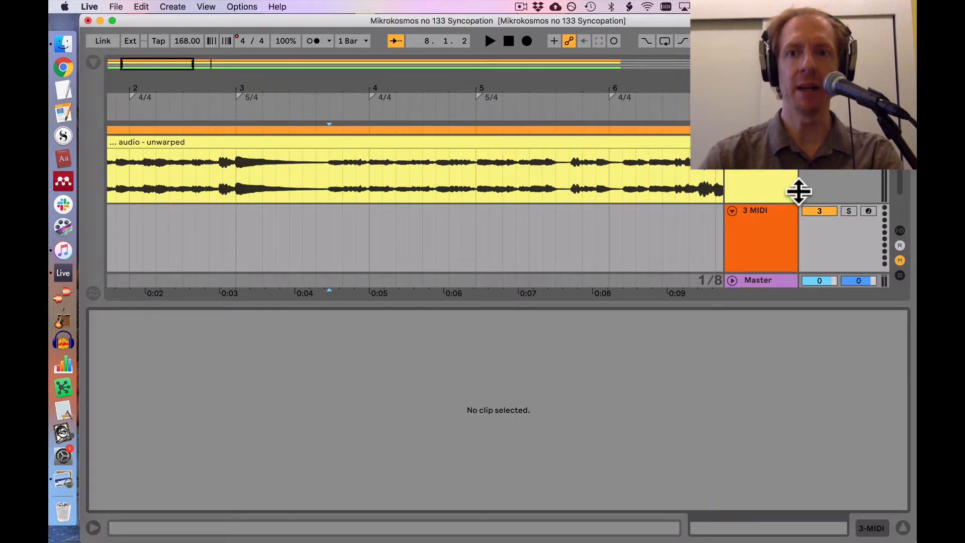
drag(787, 169, 789, 148)
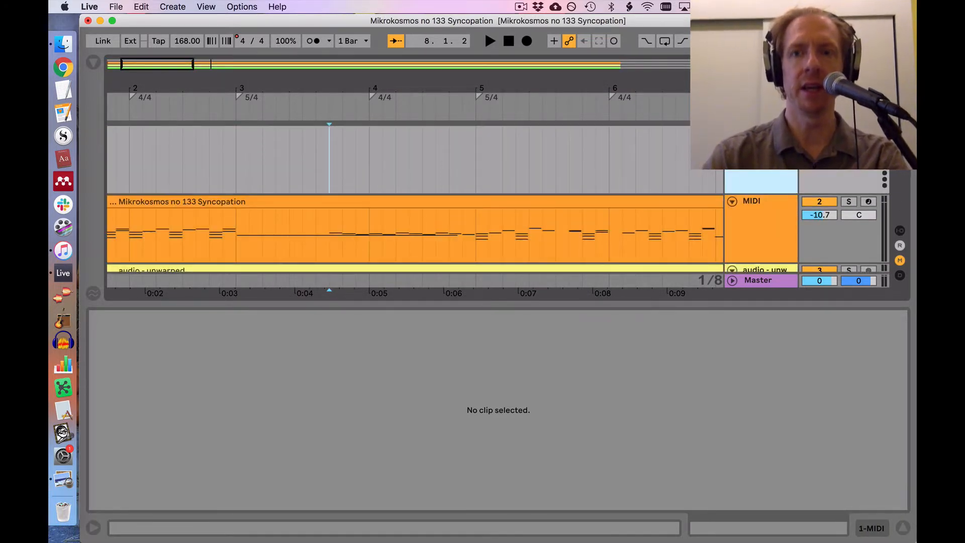
click(93, 64)
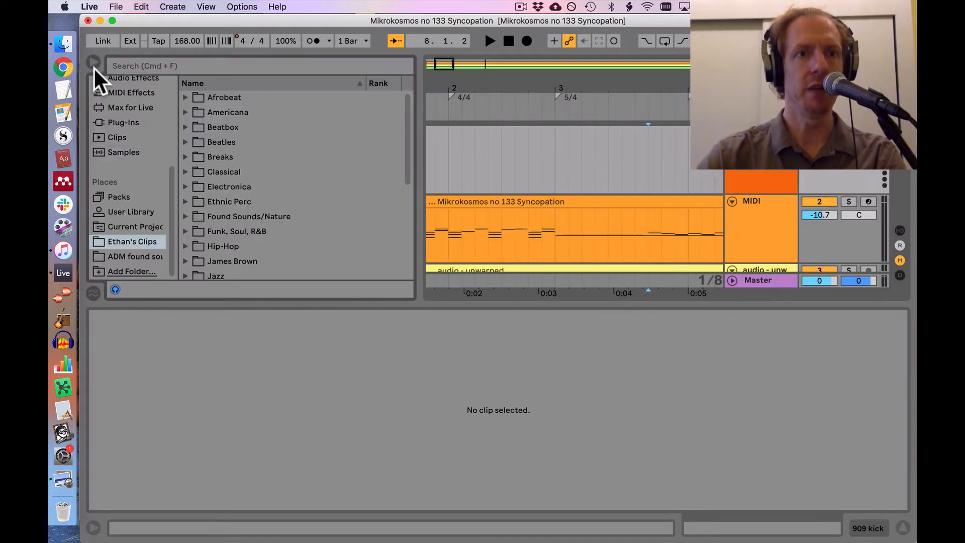
scroll(122, 212, up, 5)
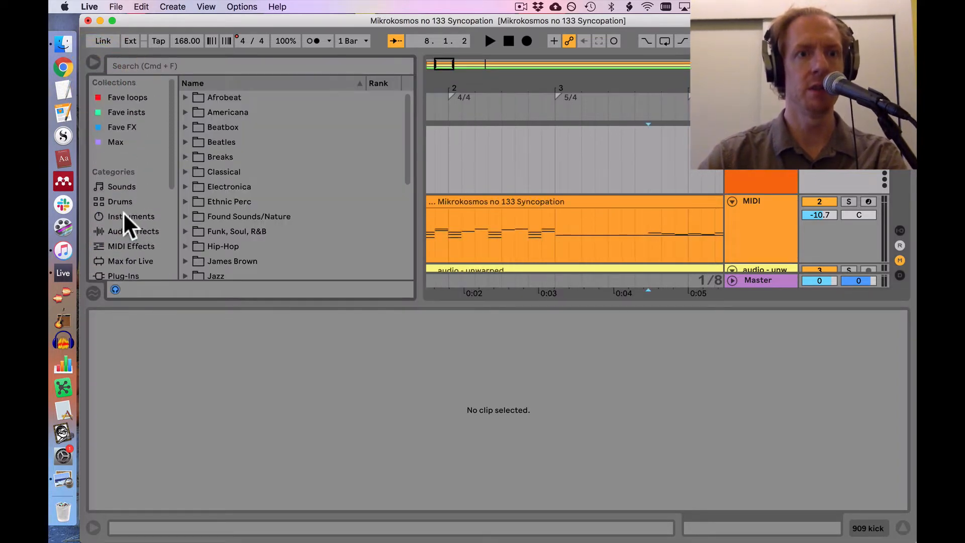
click(123, 201)
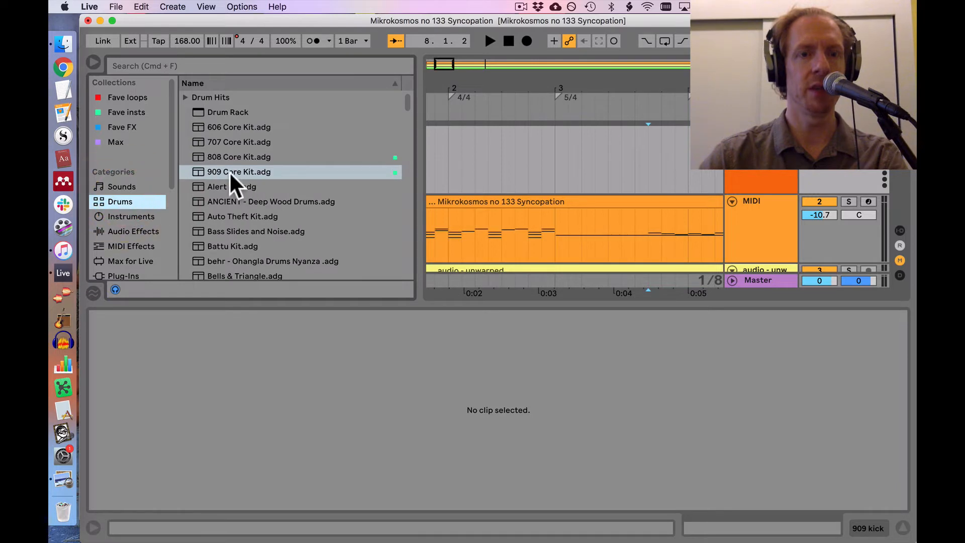
drag(230, 171, 456, 160)
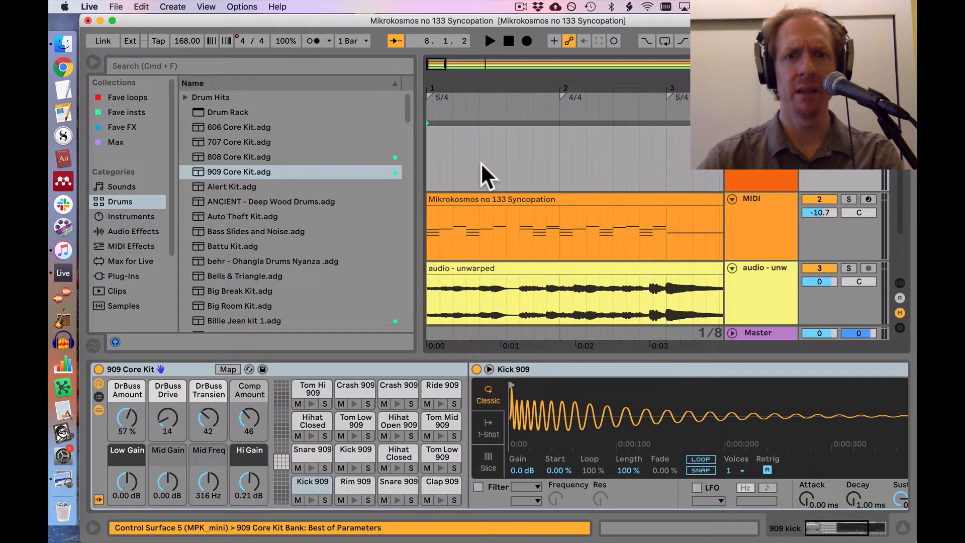
Step: Create a two-beat MIDI clip at the start of the 909 track with Kick 909 notes at 1.1 and 1.2
drag(481, 162, 359, 163)
key(super+shift+m)
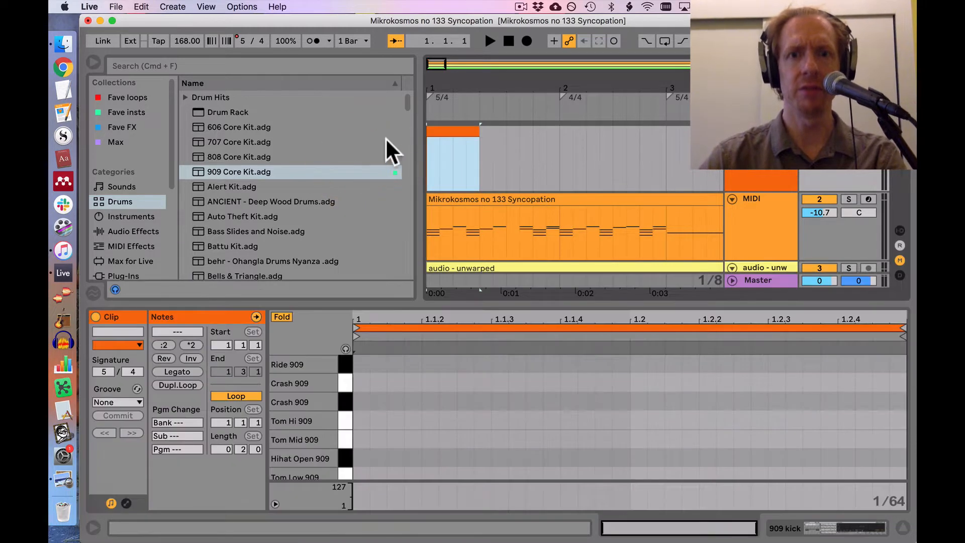
scroll(392, 392, down, 5)
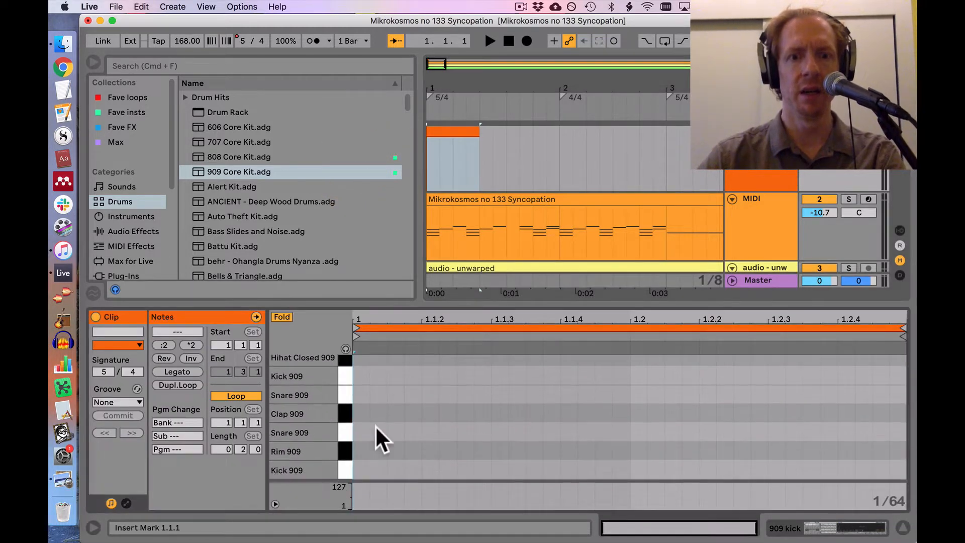
double_click(358, 470)
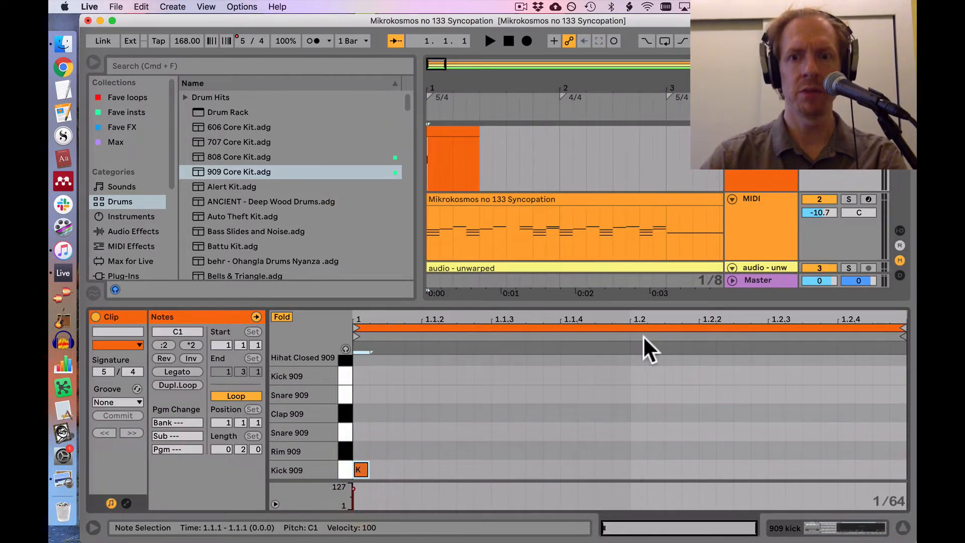
double_click(637, 468)
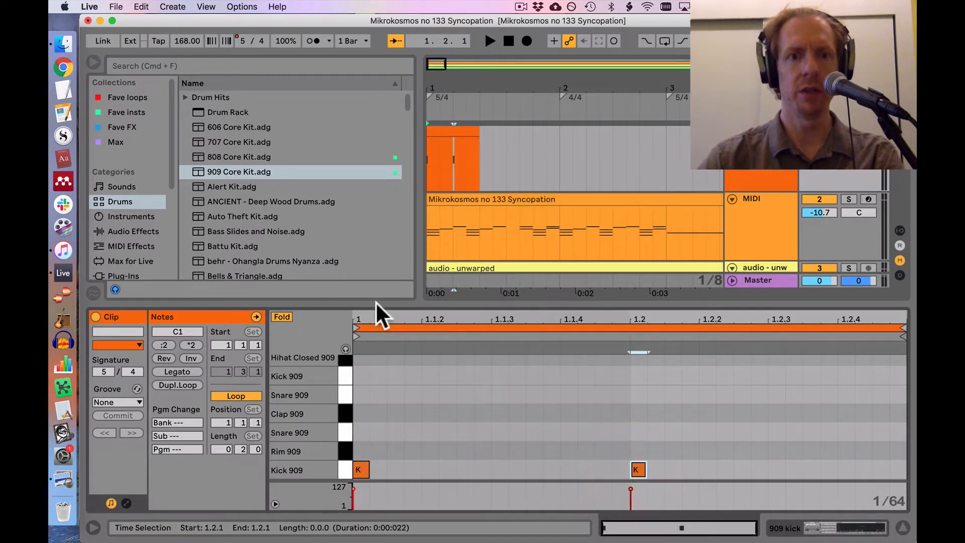
Step: Play the kick clip and lower the 909 track's volume
drag(471, 93, 471, 80)
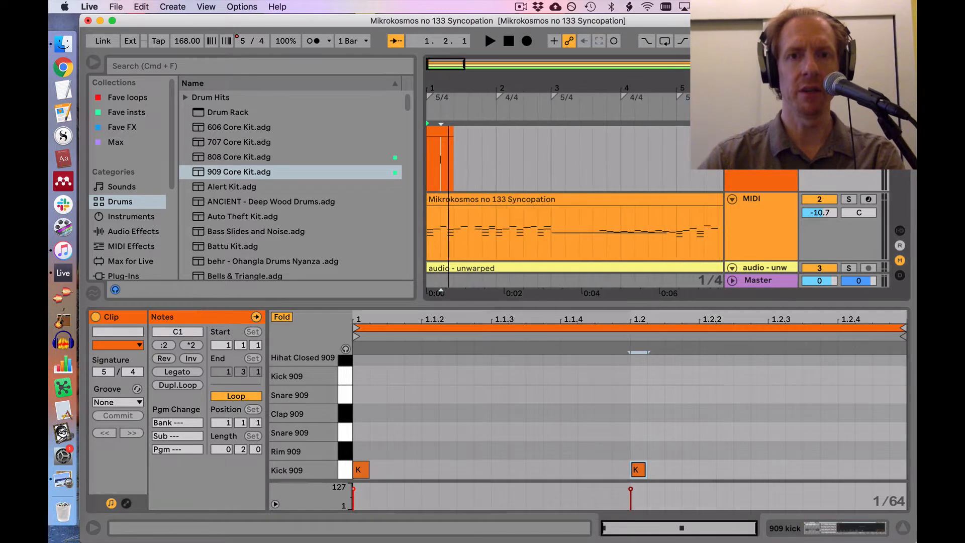
click(441, 126)
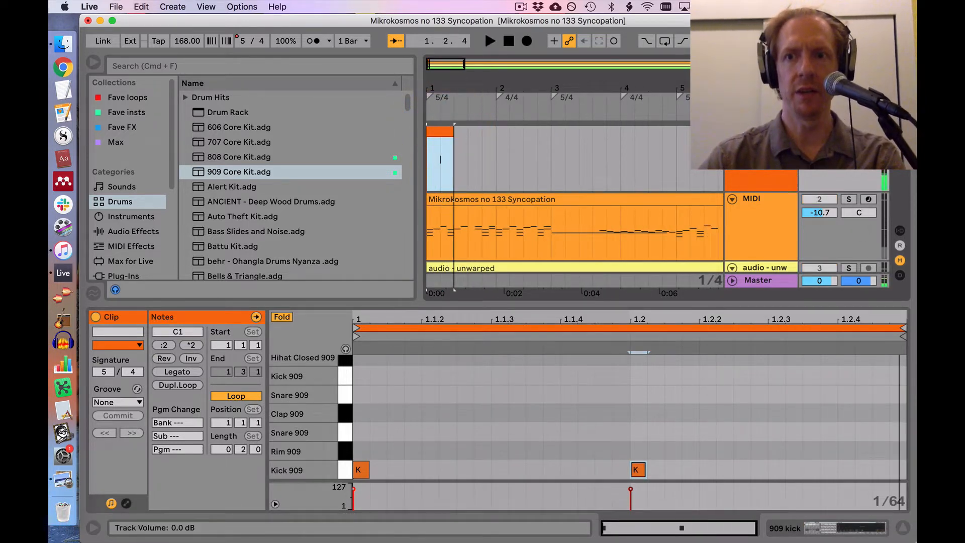
drag(823, 148, 824, 161)
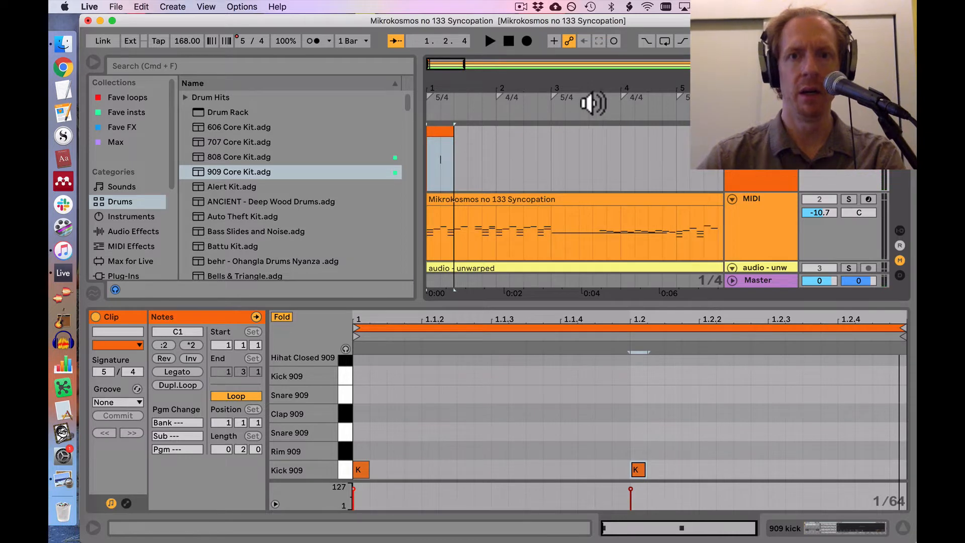
Step: Extend the looping kick clip along the arrangement so it runs through the whole piece
drag(486, 92, 486, 70)
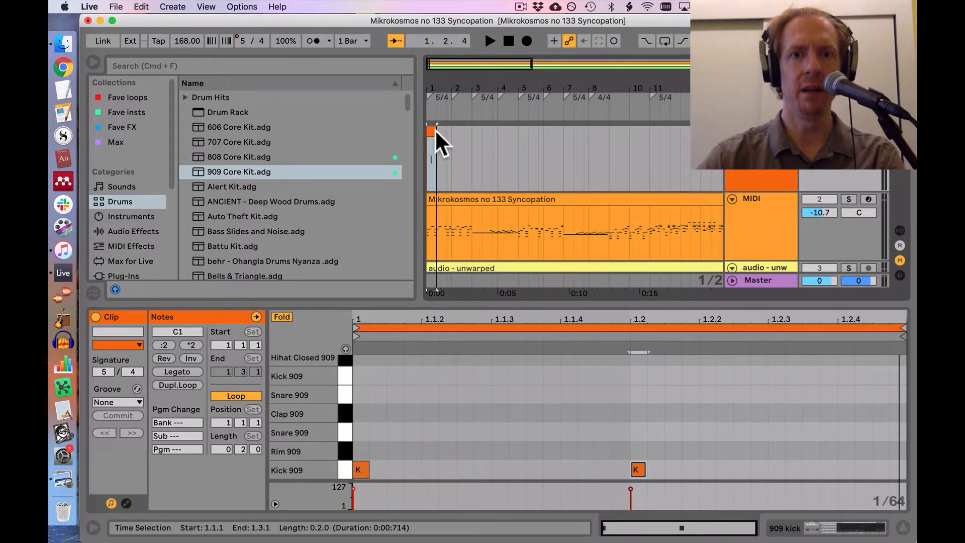
drag(435, 129, 638, 133)
scroll(640, 132, left, 12)
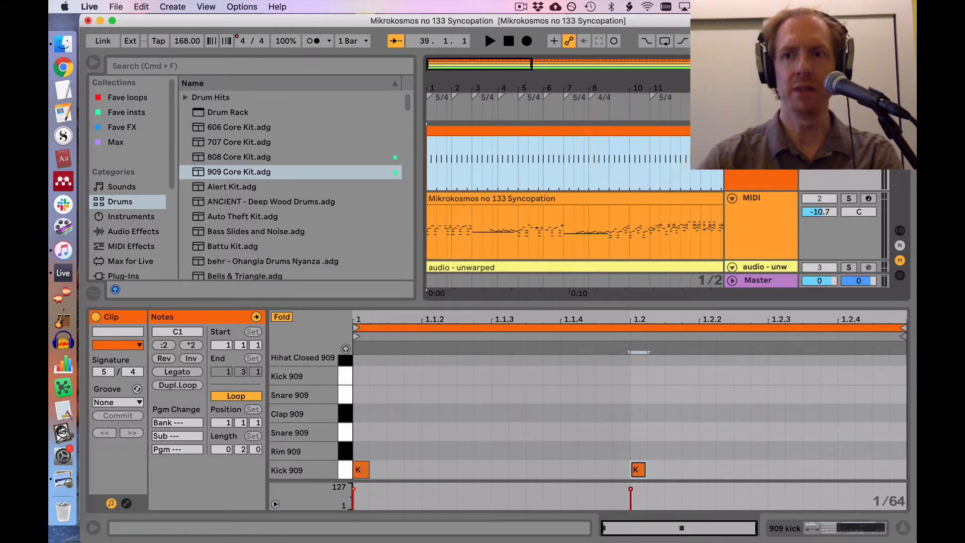
Step: Play from the start with the kick, mute the Mikrokosmos MIDI track and open the unwarped audio clip
key(space)
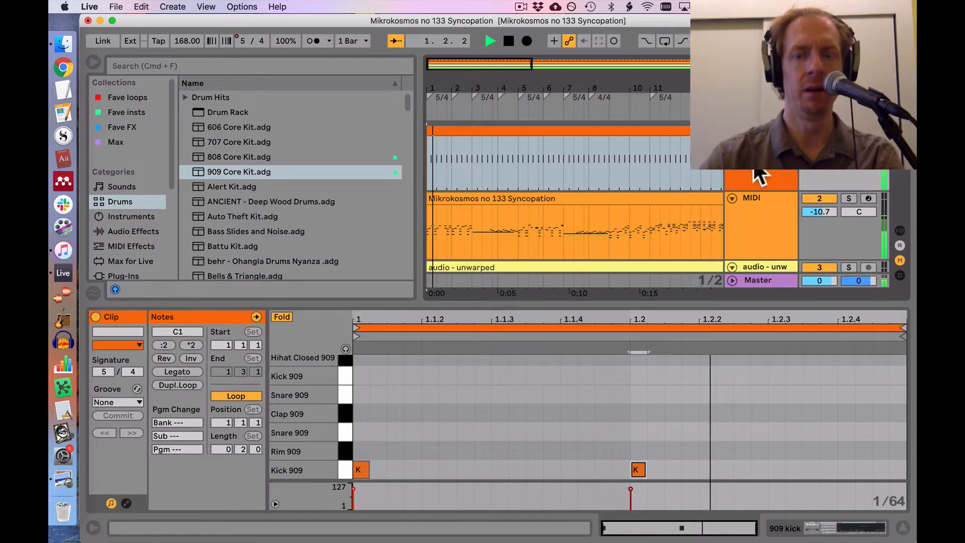
click(813, 191)
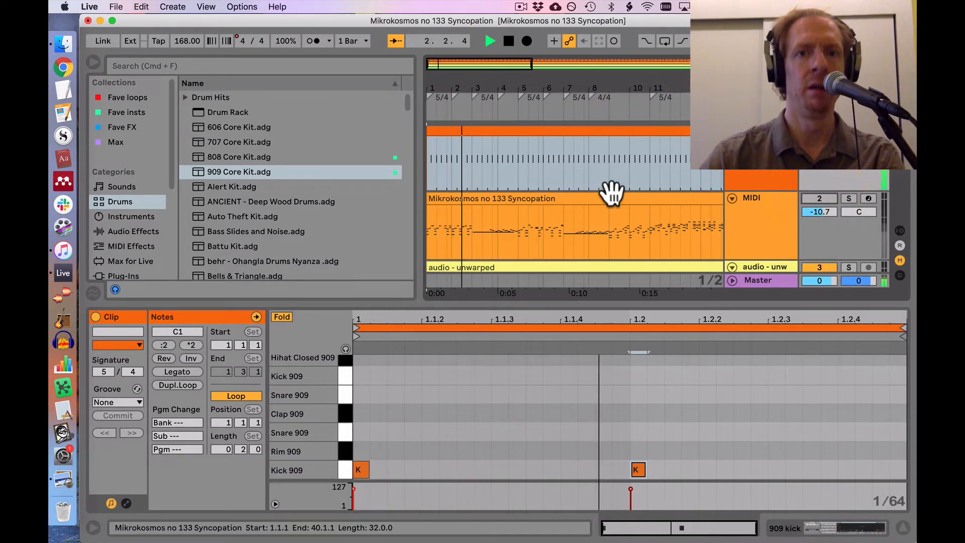
scroll(562, 209, down, 3)
scroll(733, 171, down, 4)
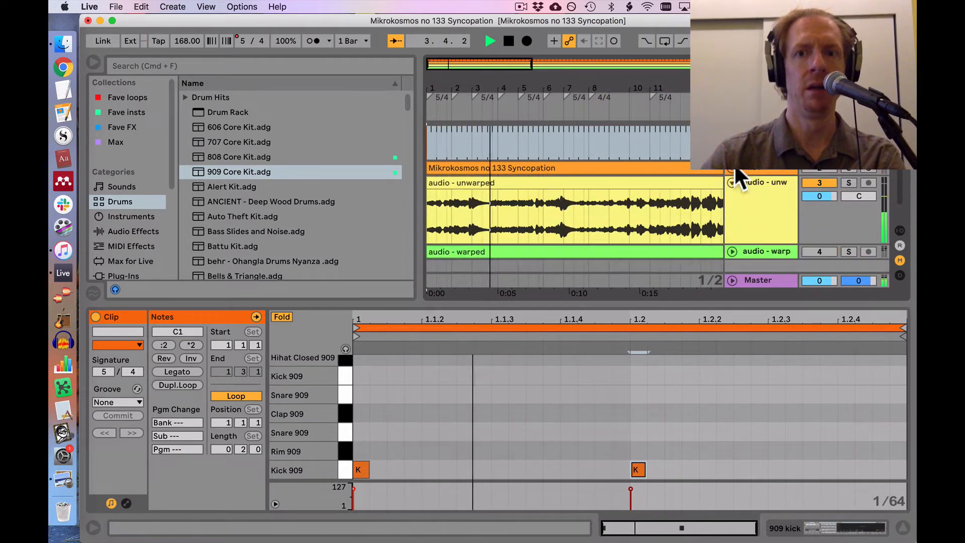
click(538, 200)
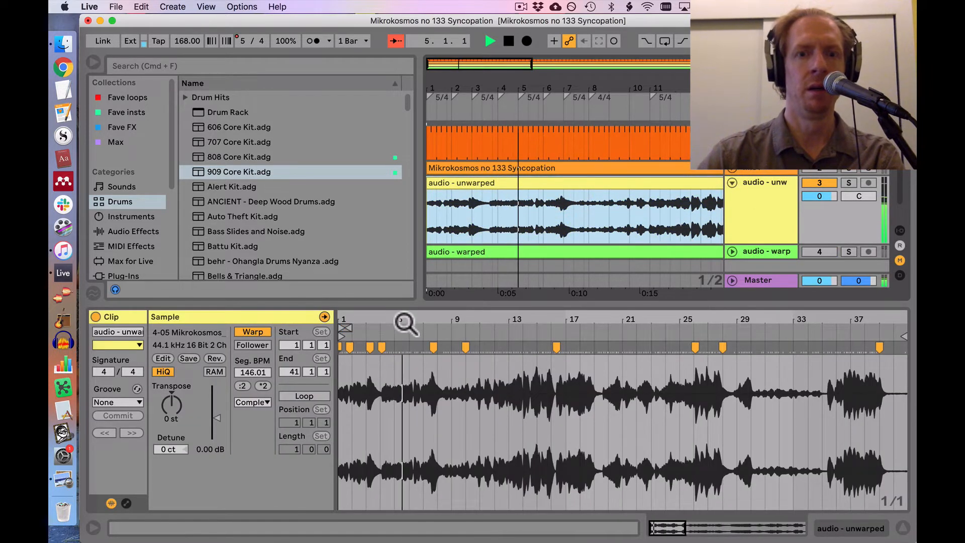
Step: Add a warp marker on the attack at about clip bar 7 of the unwarped audio and stop playback
drag(403, 322, 405, 374)
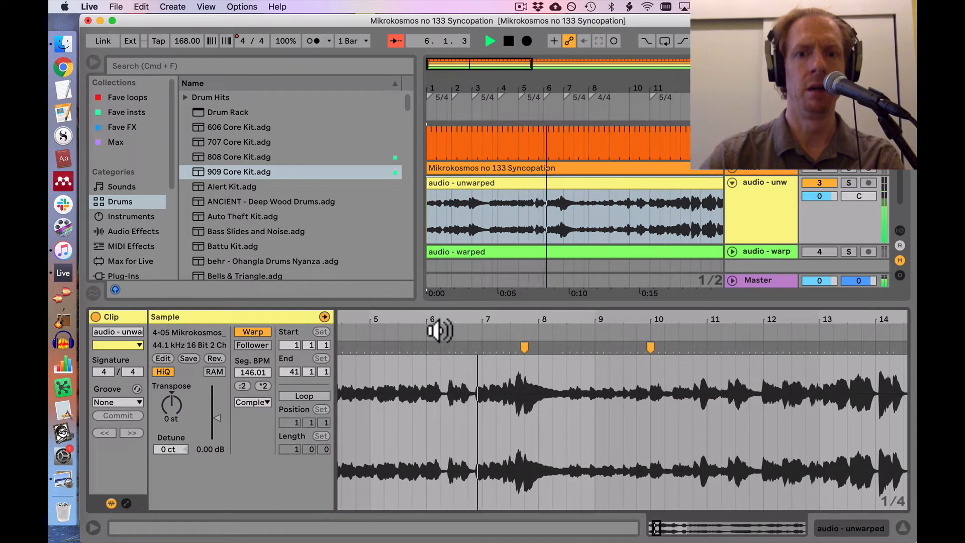
click(483, 345)
double_click(478, 346)
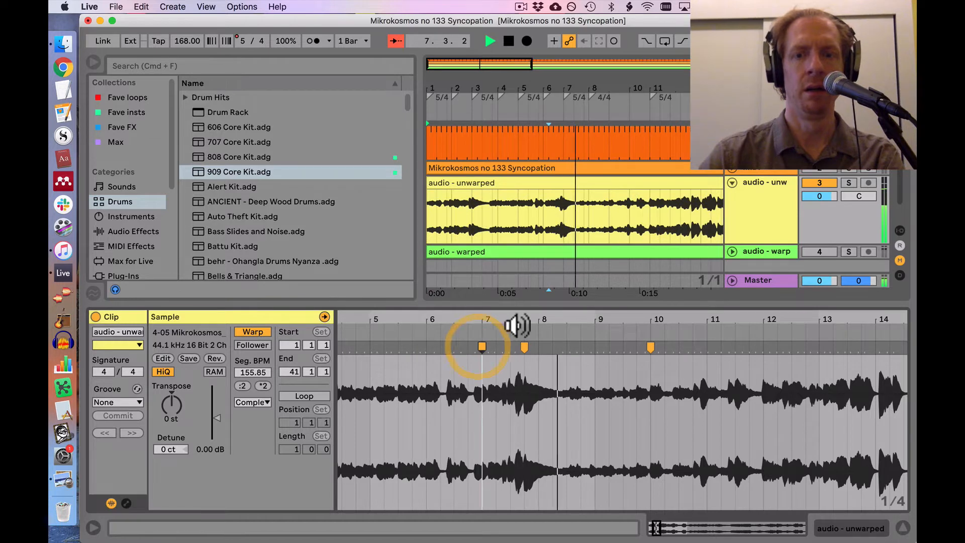
key(space)
Step: Add warp markers to the unwarped audio clip at 17.4.1, 18.1.1 and 18.2.1
drag(562, 320, 575, 343)
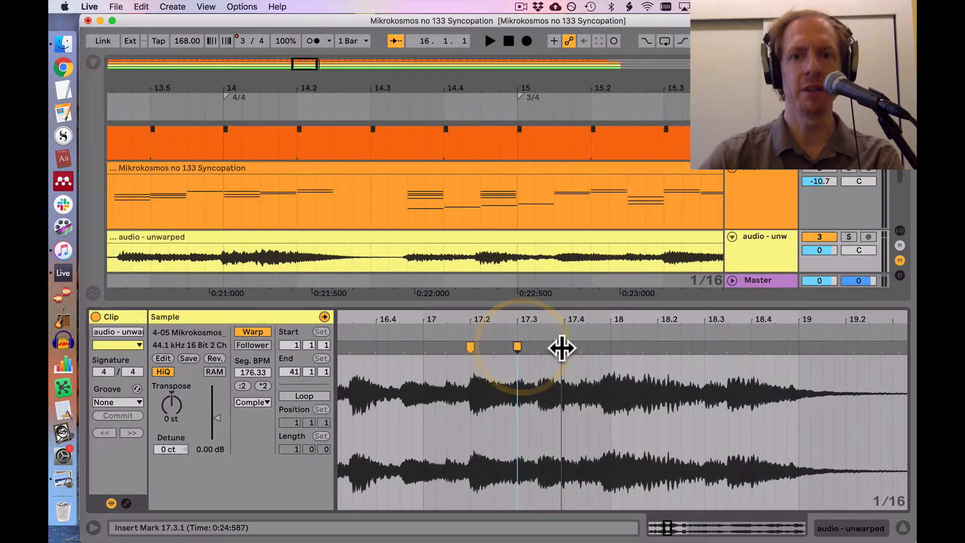
click(573, 346)
double_click(561, 348)
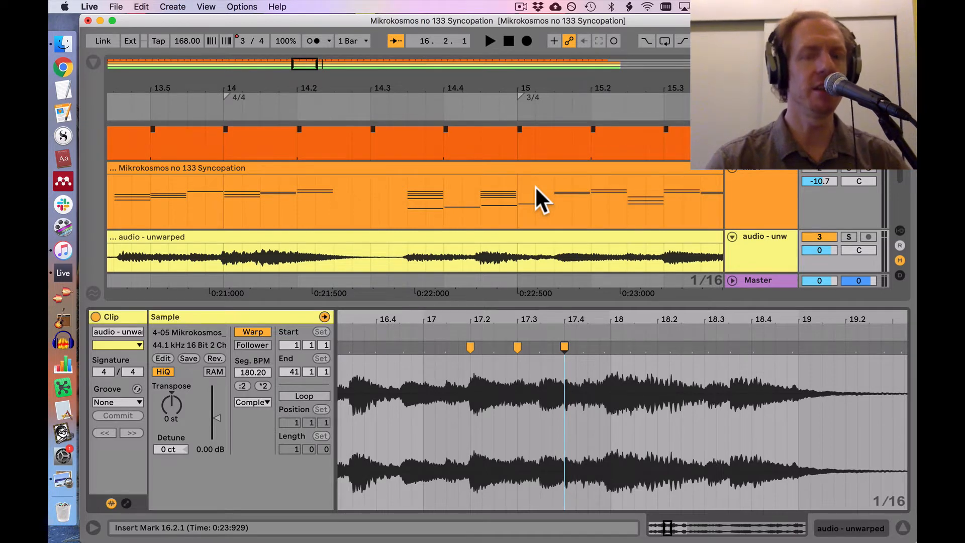
double_click(610, 347)
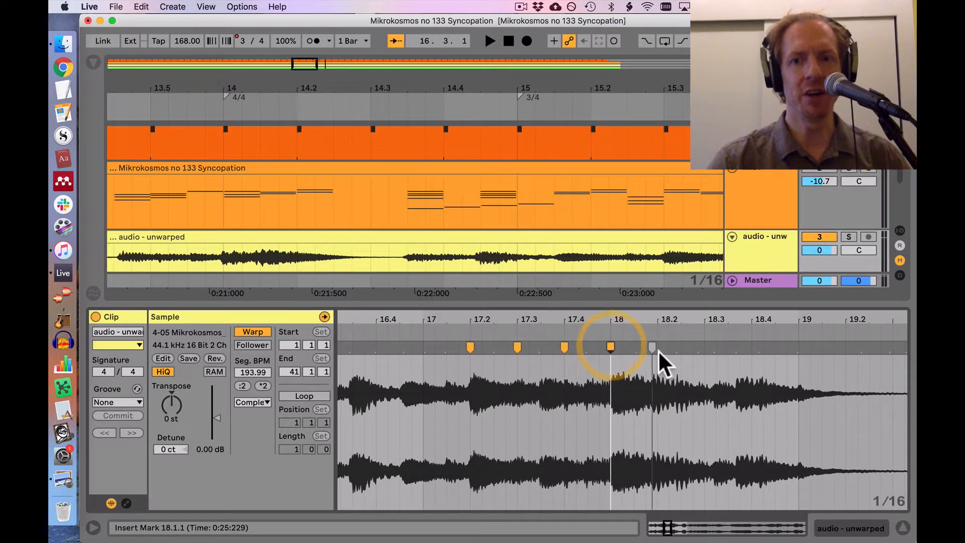
double_click(660, 347)
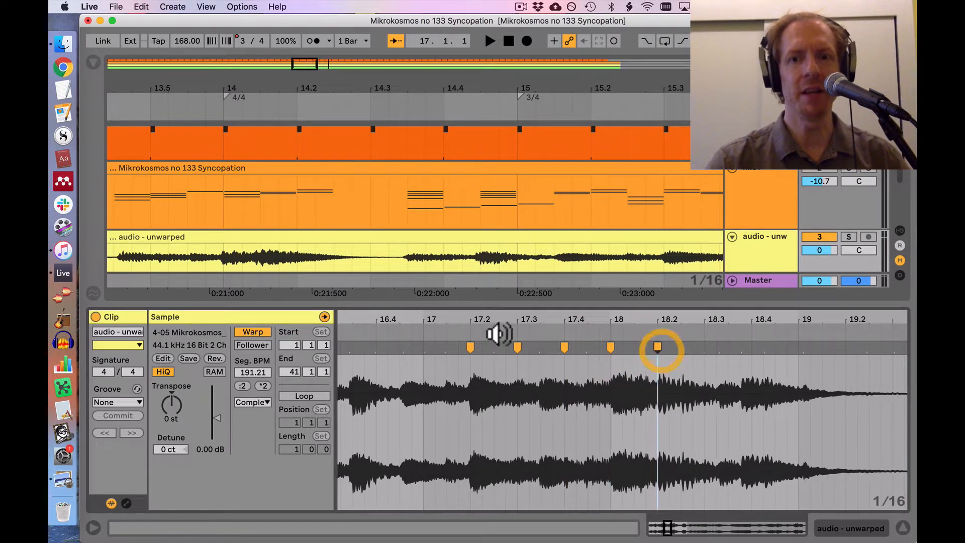
Step: Play through clip bars 17 and 18, pin the attack at 18.4.1 with a warp marker and replay the passage
click(457, 341)
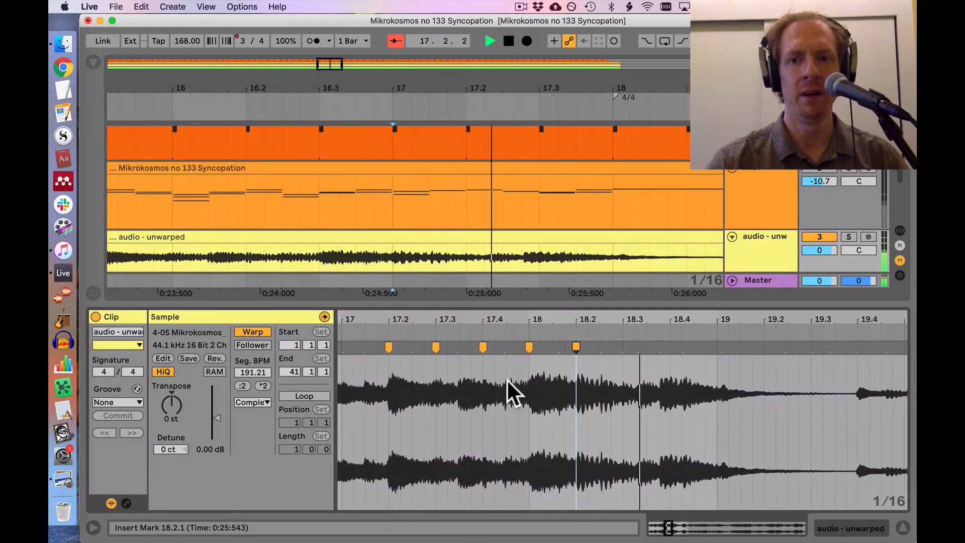
click(659, 341)
click(506, 335)
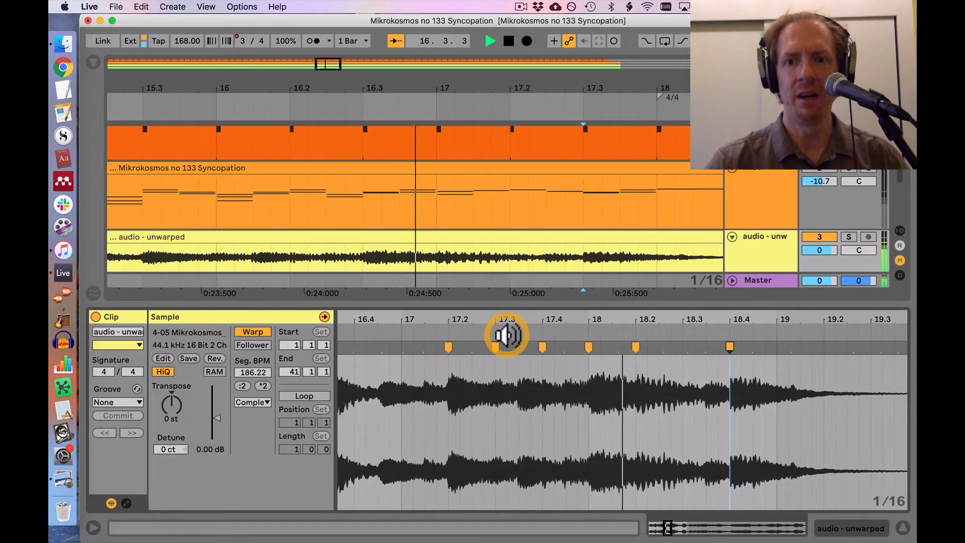
key(space)
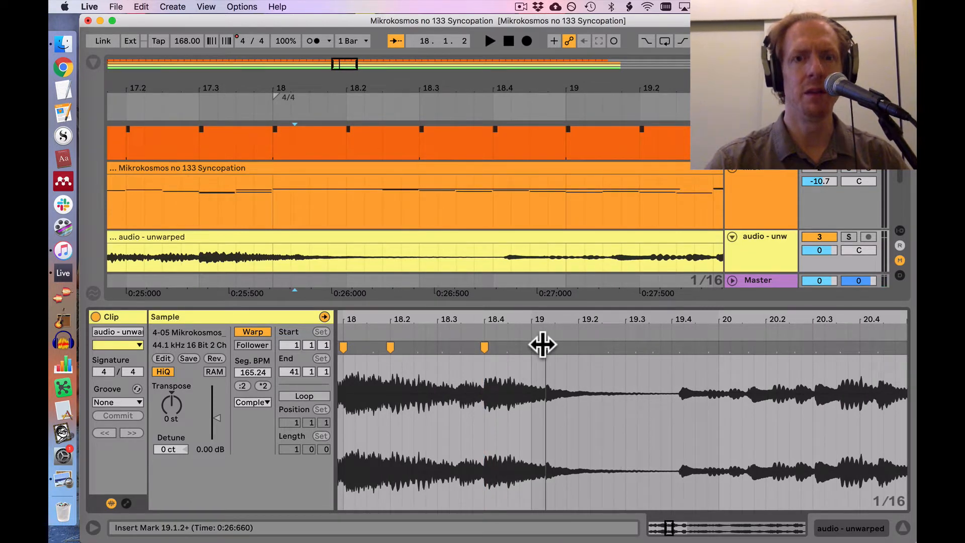
Step: Add a warp marker on the note just after clip bar 19, pull it back to 19.1.1 and replay the passage
drag(542, 344, 530, 344)
click(369, 329)
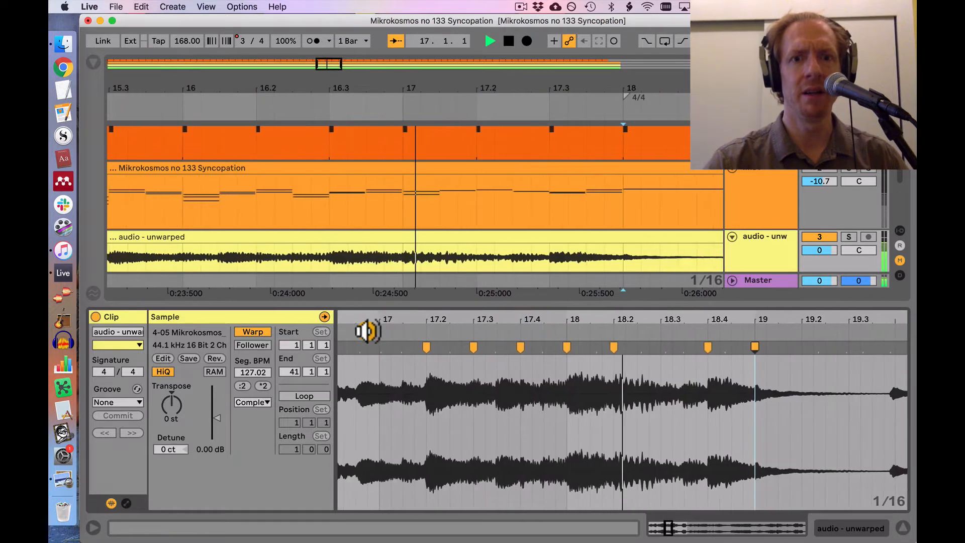
key(space)
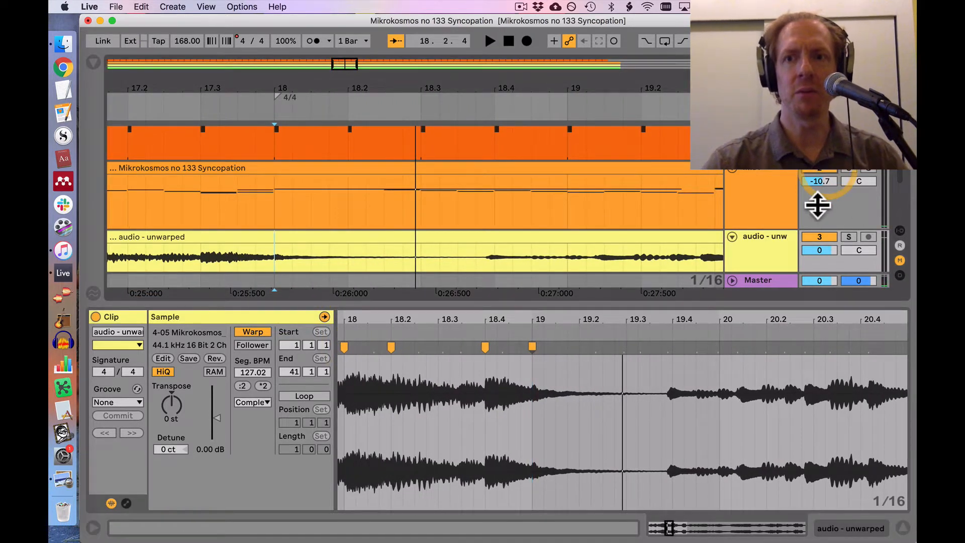
Step: Play the arrangement from 17.2.1 with the unwarped audio track muted and again with it active to compare it with the MIDI
click(819, 237)
click(131, 193)
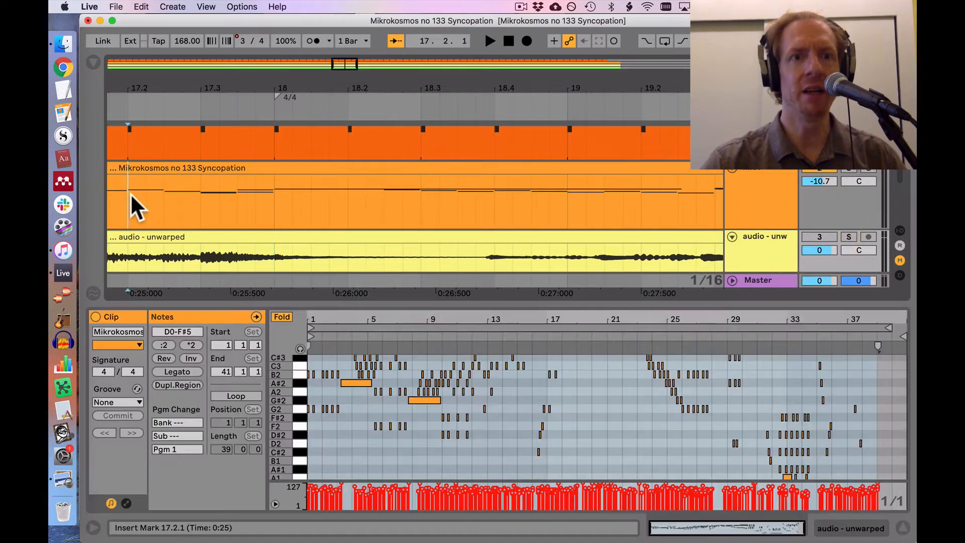
key(space)
key(space)
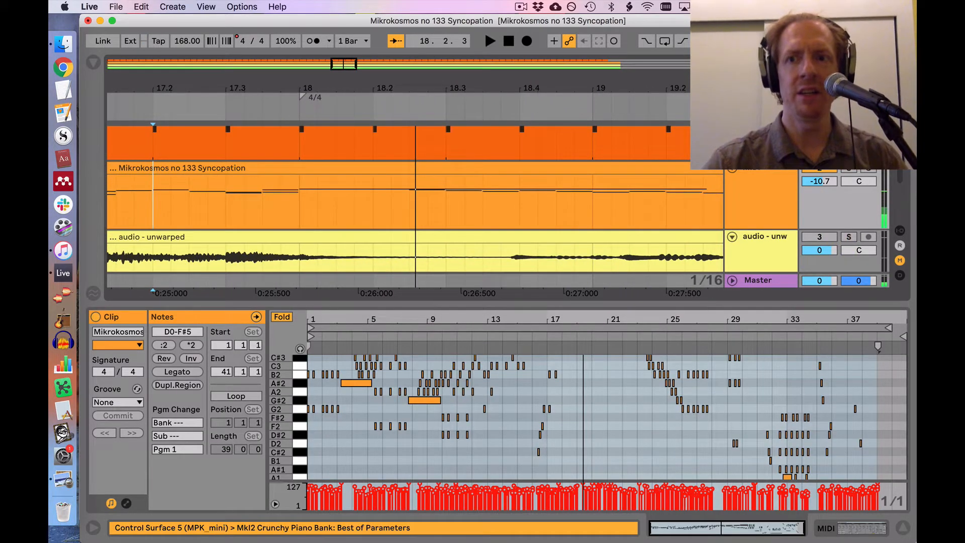
click(819, 237)
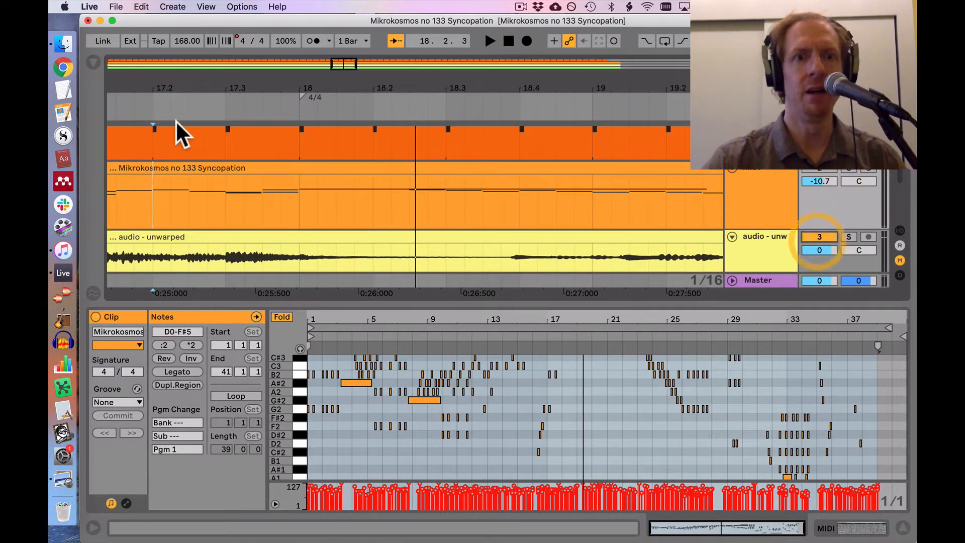
click(133, 108)
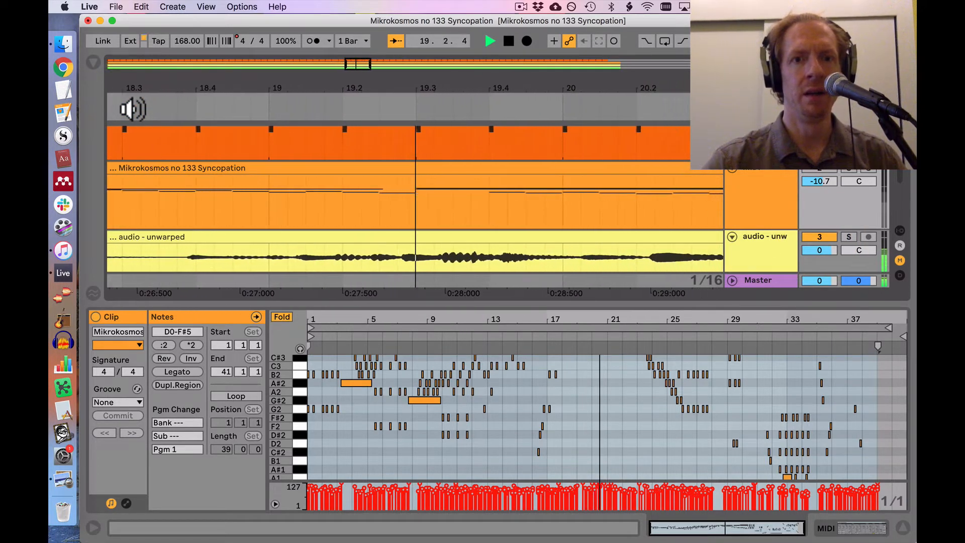
key(space)
Step: Loop the arrangement from 18.1.1 to 20.1.1 over the unwarped audio and start playback
drag(332, 87, 332, 59)
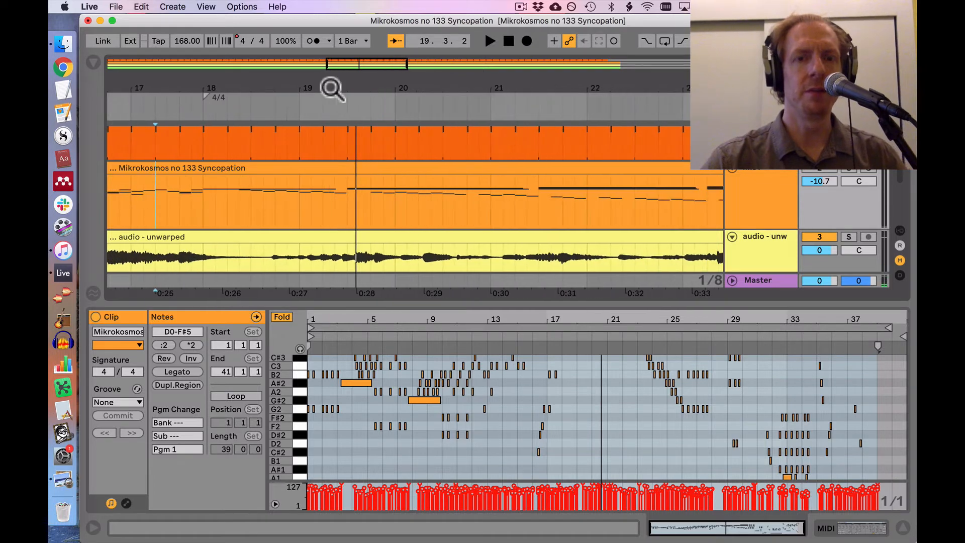
scroll(357, 151, down, 2)
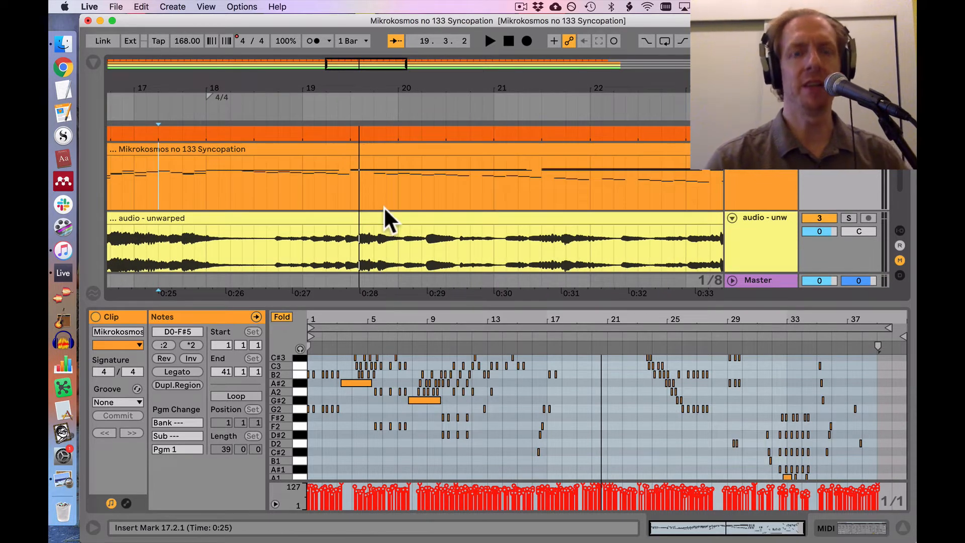
scroll(384, 206, down, 2)
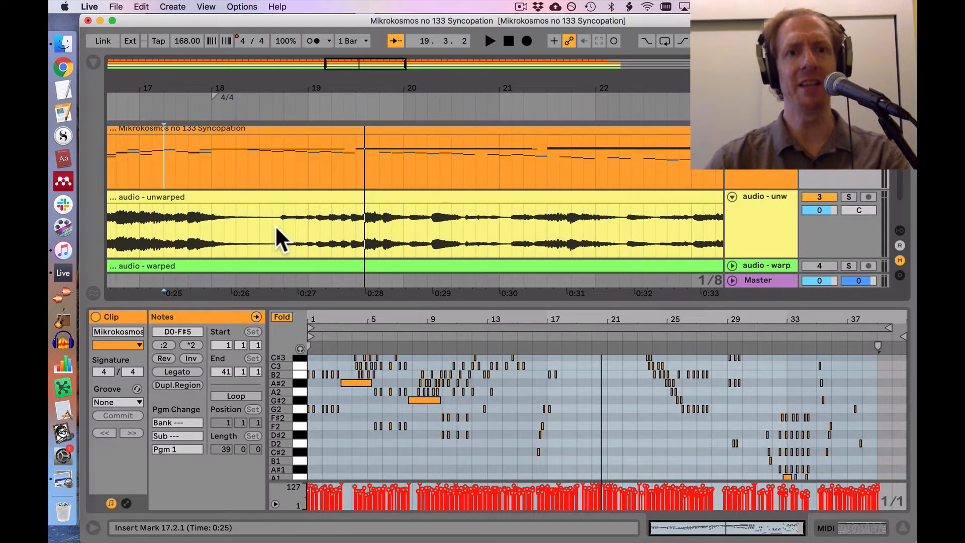
drag(213, 230, 399, 221)
key(super+l)
key(space)
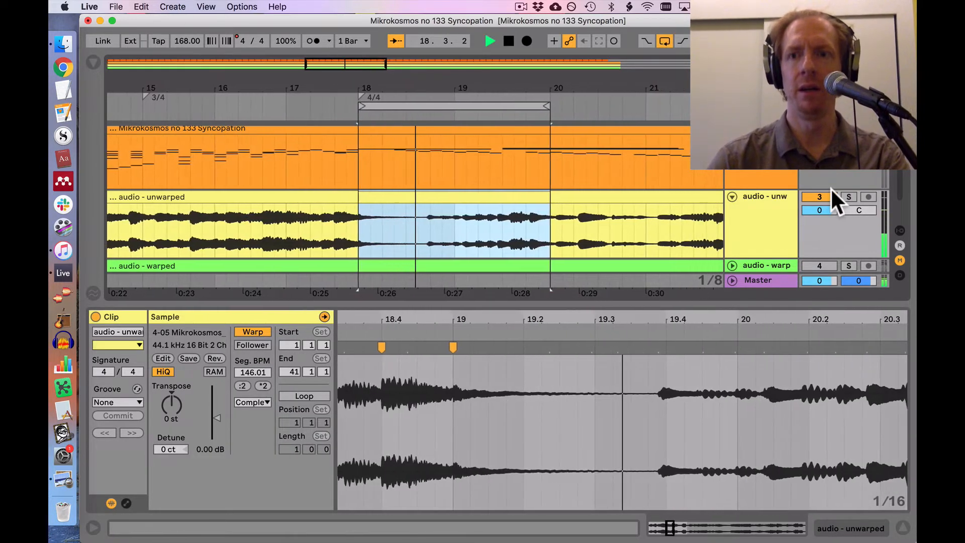
Step: Switch the unwarped audio track off and on during the loop to compare the MIDI with the recording
click(811, 196)
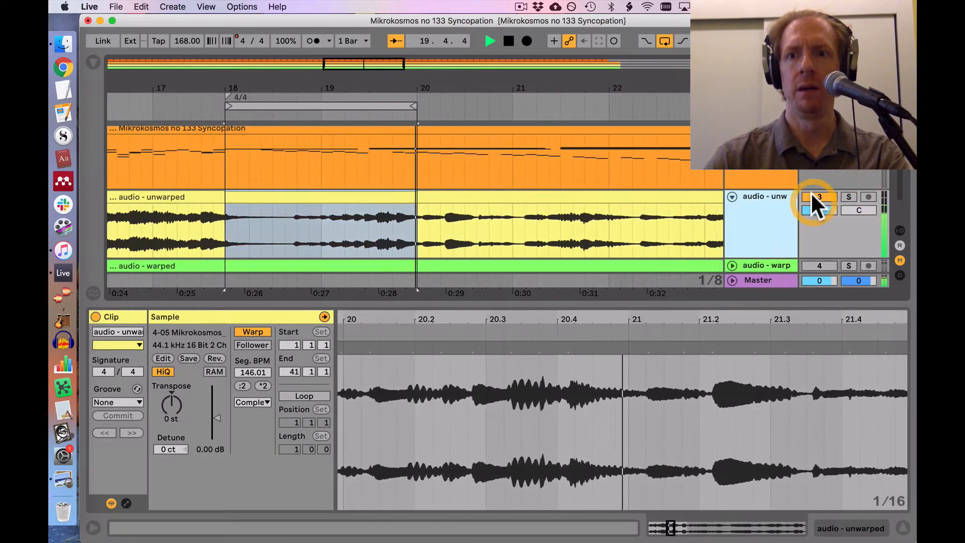
click(811, 196)
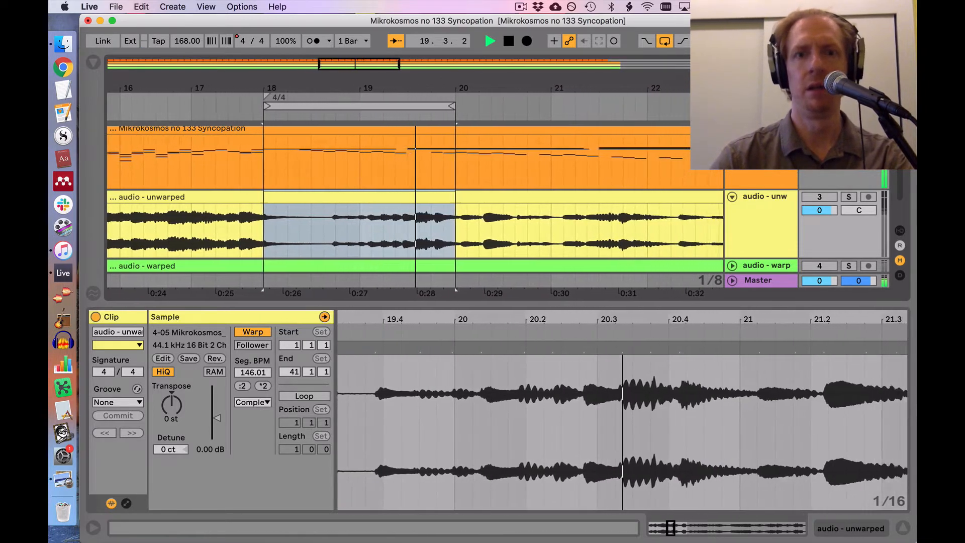
click(822, 198)
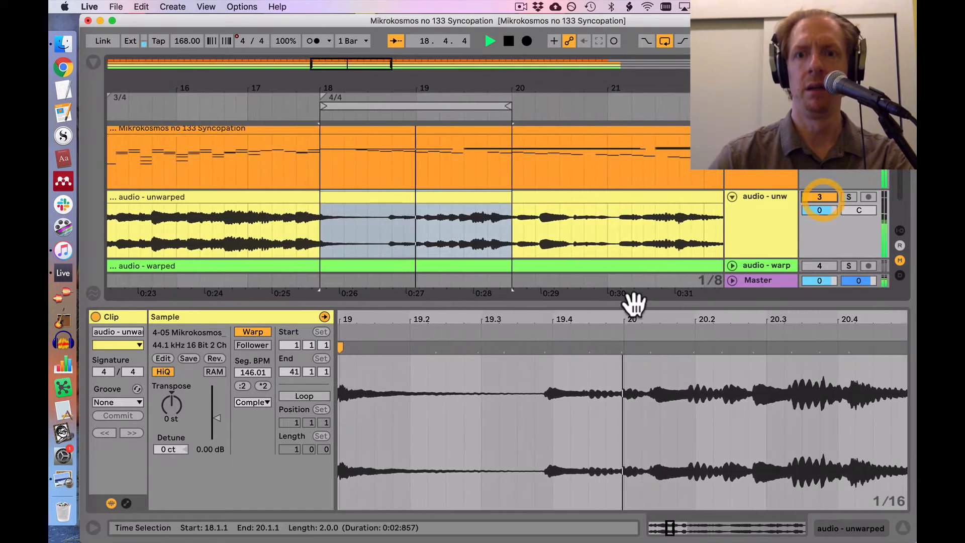
Step: Add a warp marker on the attack just before clip position 19.4 and pull it back to 19.2.3
click(561, 400)
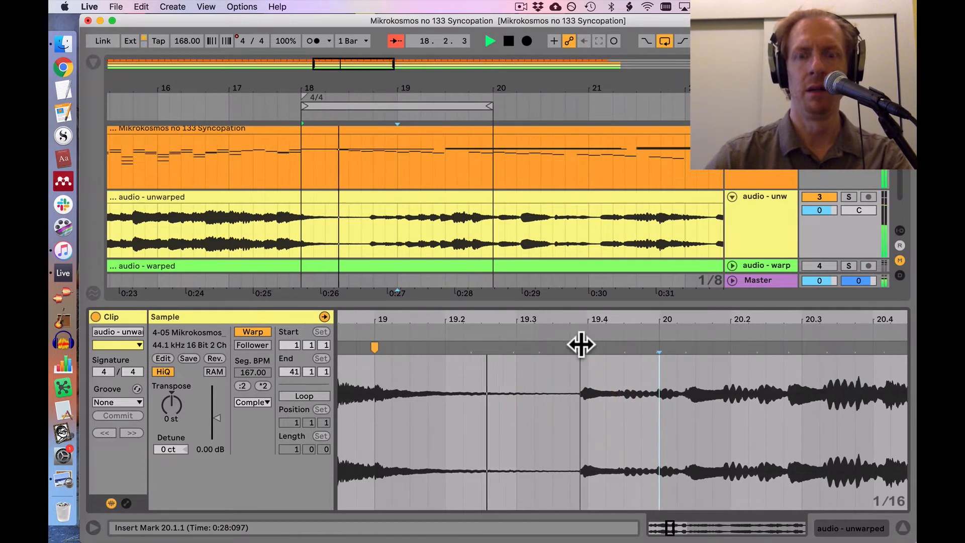
click(581, 345)
drag(581, 344, 490, 355)
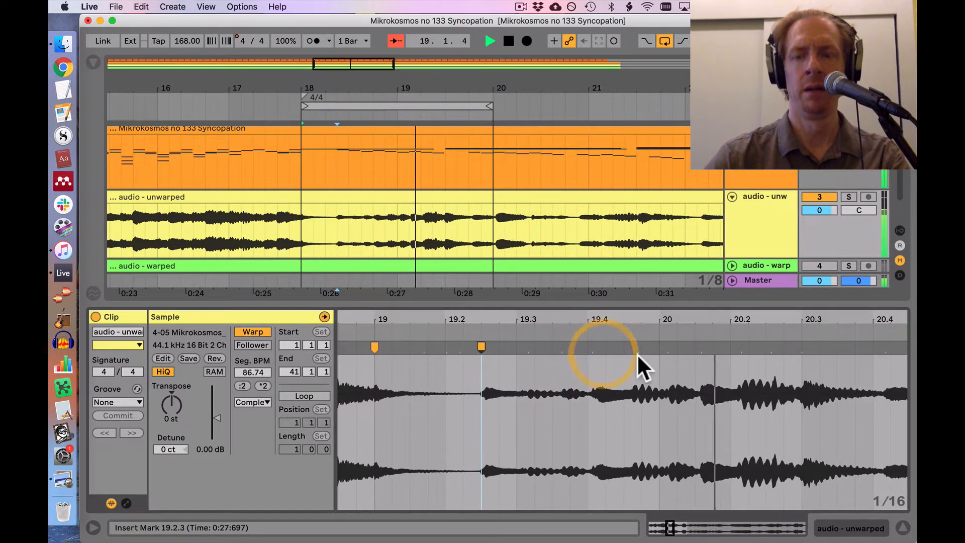
Step: Pin the next attacks of the unwarped audio with warp markers at 20.3.1, 20.4.1 and 21.1.1
scroll(637, 353, right, 4)
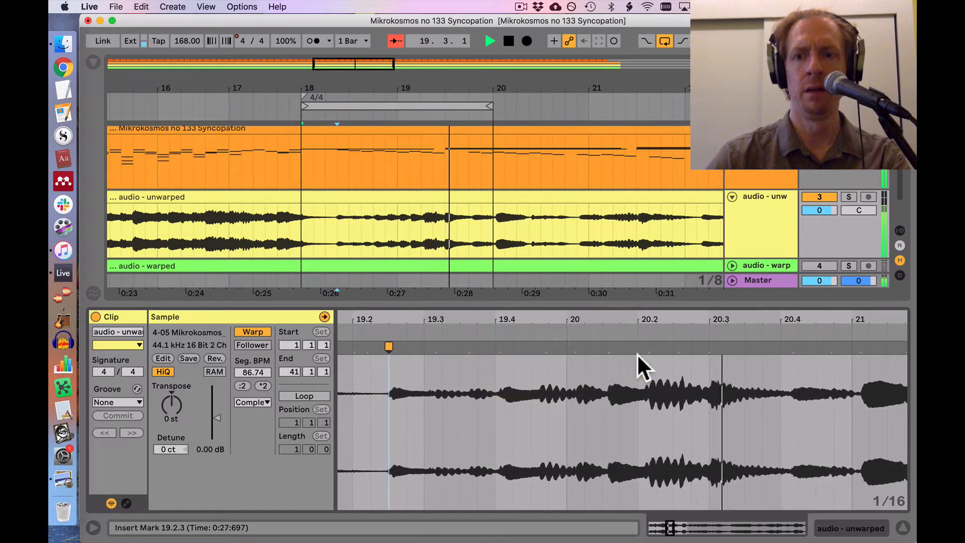
mouse_move(706, 355)
mouse_down()
mouse_move(683, 348)
mouse_move(695, 348)
mouse_up()
double_click(834, 347)
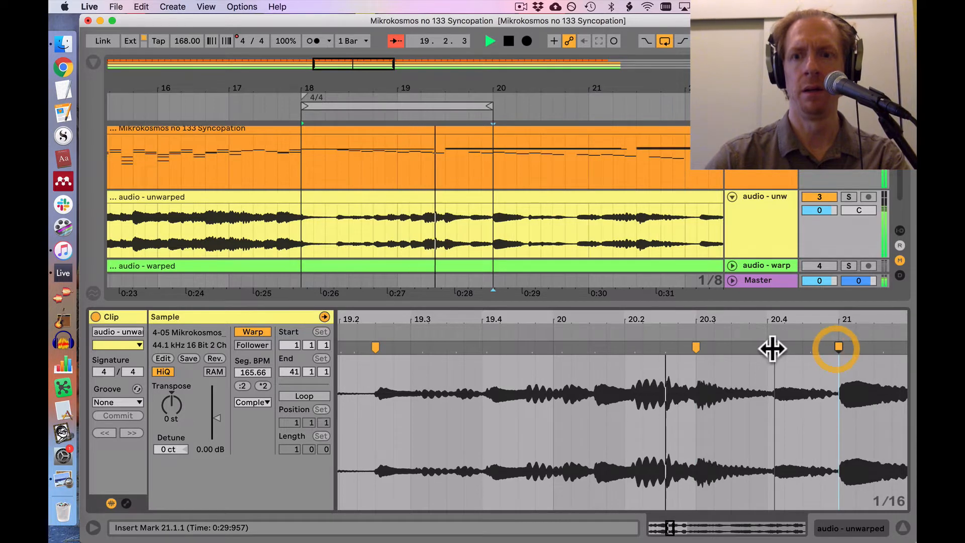
double_click(766, 346)
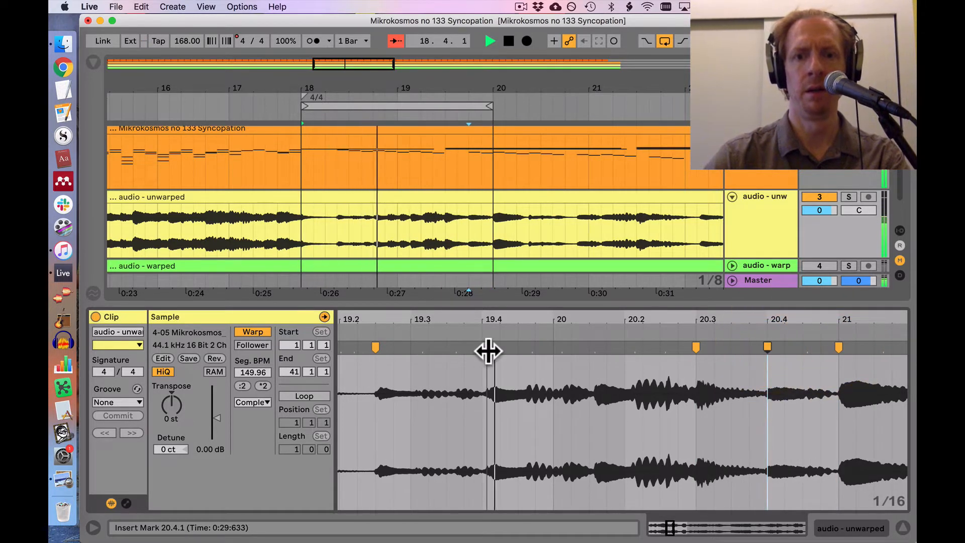
Step: Add warp markers on the intermediate attacks and align them to 19.3.1, 19.4.1 and 20.1.1
drag(490, 351, 482, 351)
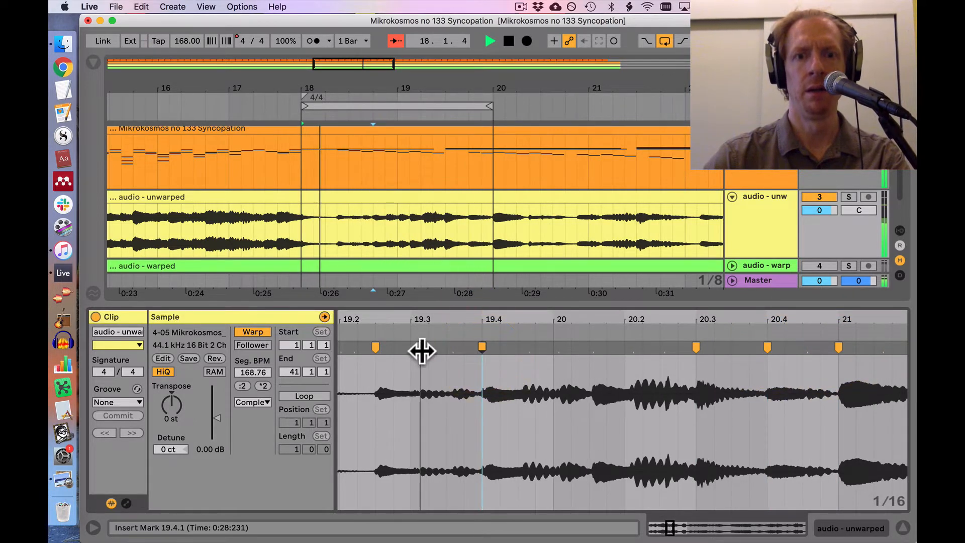
drag(420, 351, 410, 349)
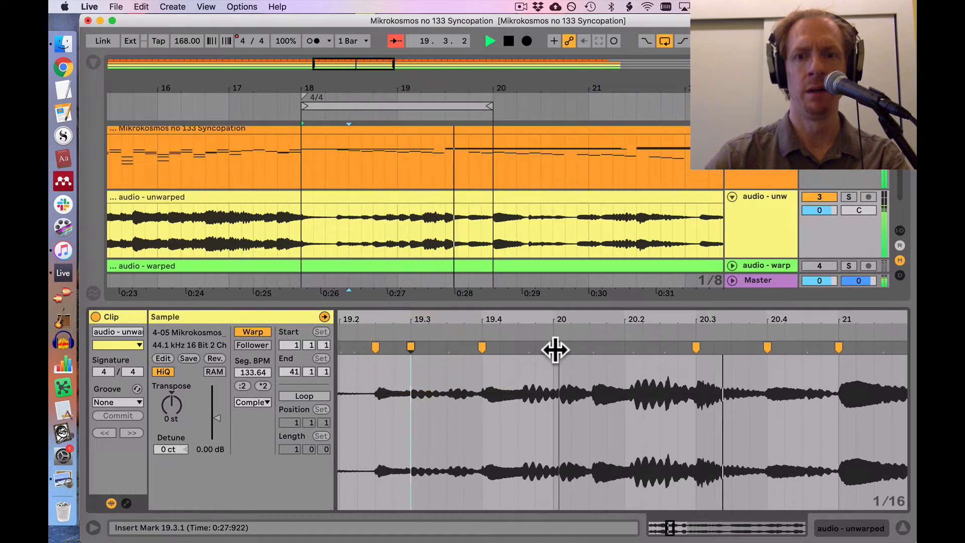
drag(556, 349, 553, 347)
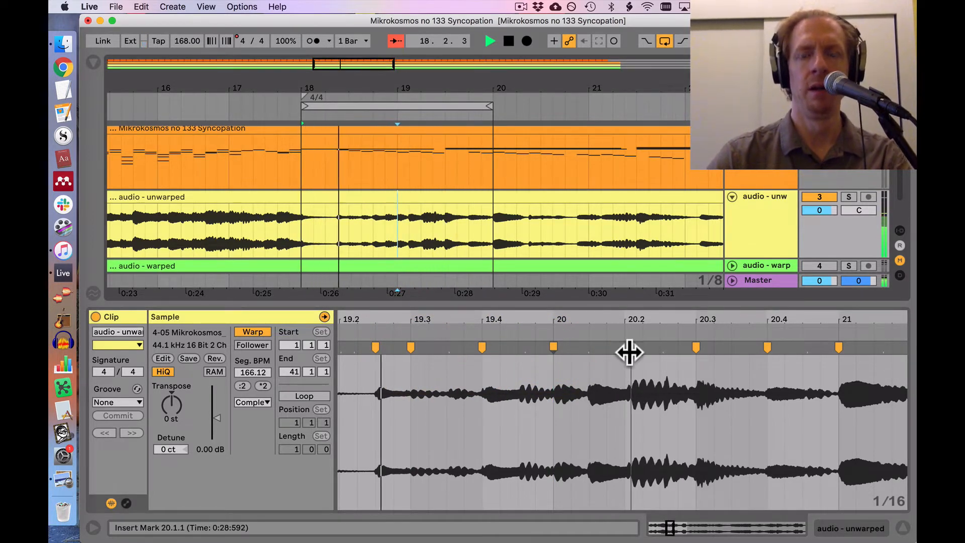
Step: Align the attack near 20.2 to 20.2.1, add a warp marker at 19.3.3 and stop playback
drag(629, 351, 624, 351)
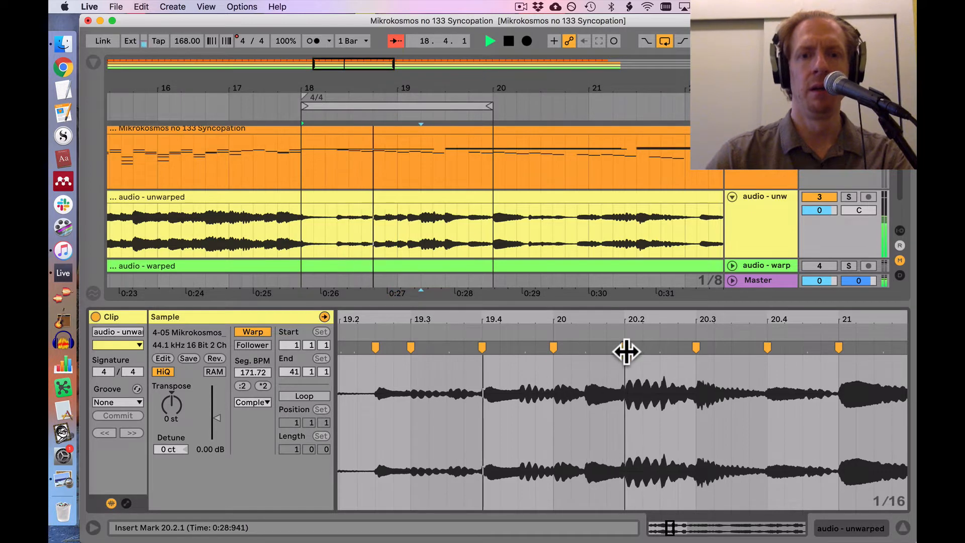
double_click(442, 346)
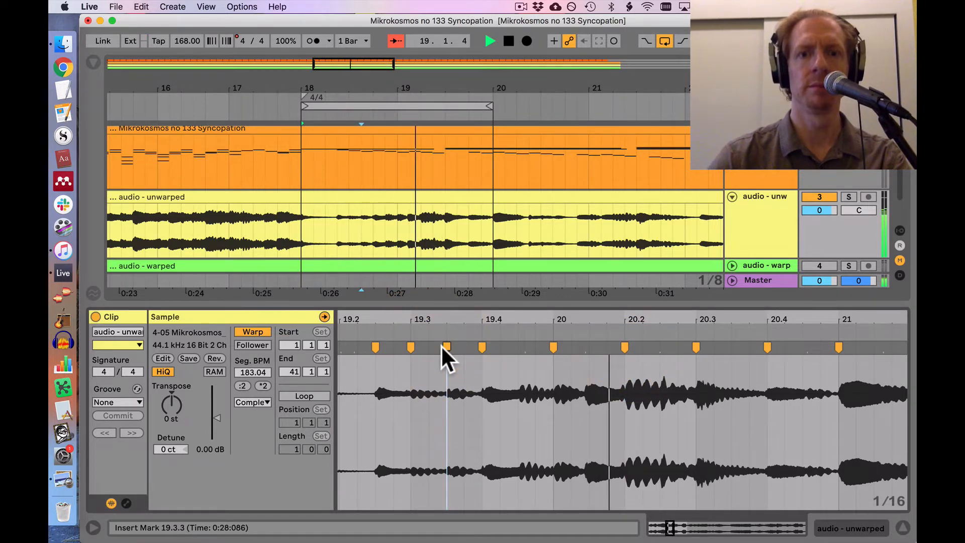
key(space)
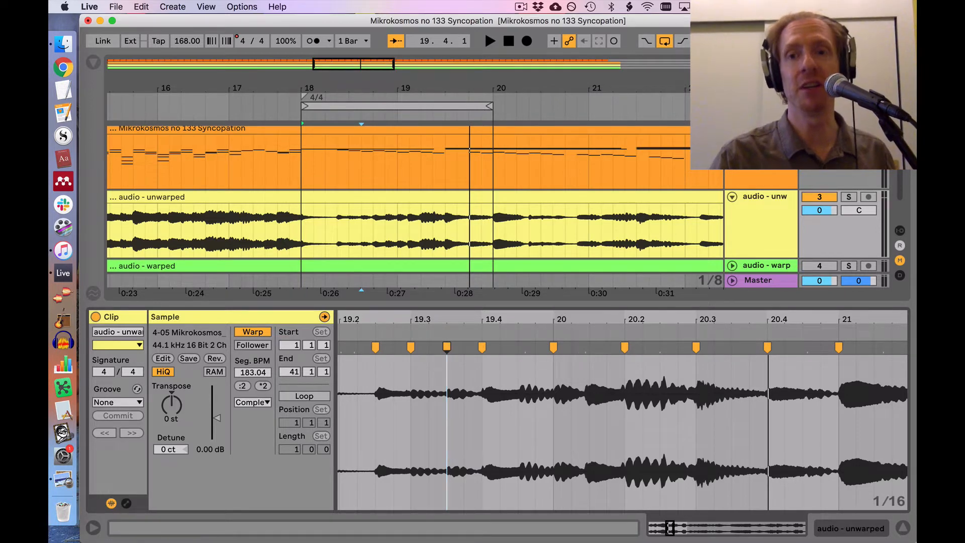
Step: Open the finished "audio - warped" clip and examine its warp markers around bars 6 to 15
scroll(743, 242, down, 3)
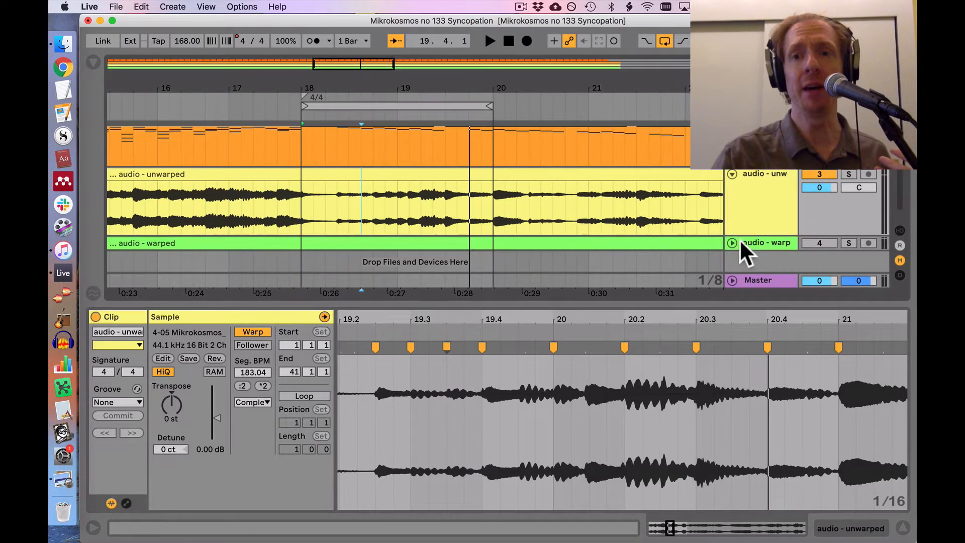
click(646, 242)
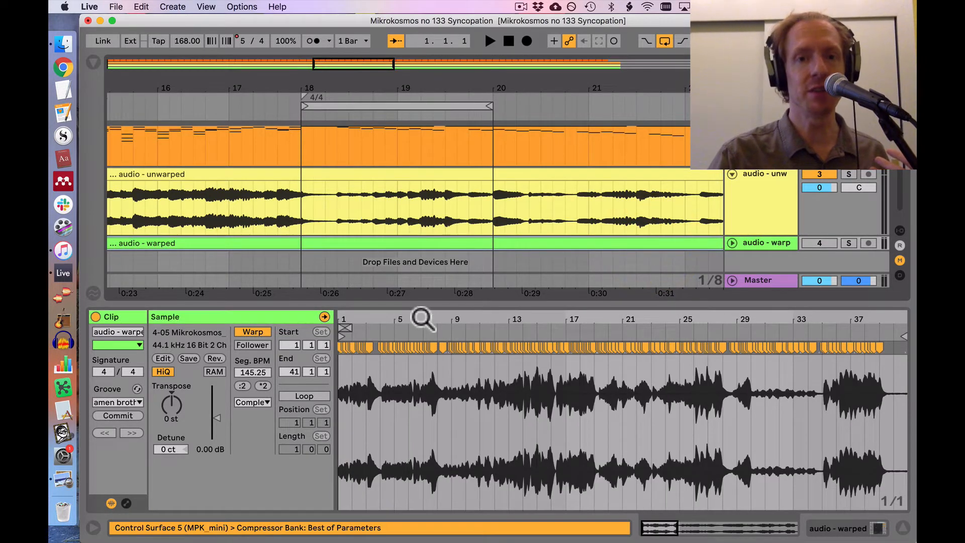
mouse_move(423, 319)
mouse_down()
mouse_move(438, 377)
mouse_move(424, 342)
mouse_move(429, 318)
mouse_up()
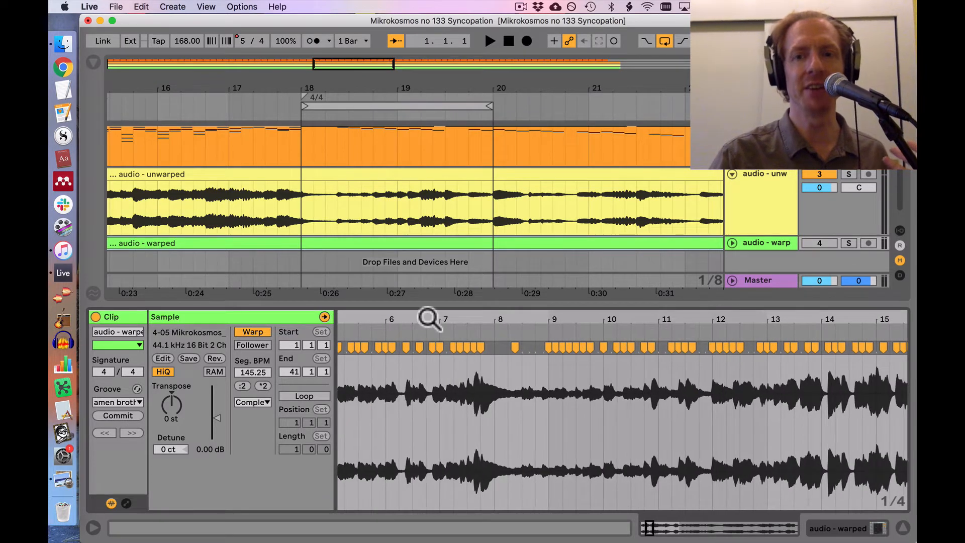
Step: Delete the unwarped audio track and unfold the "audio - warped" track
click(773, 193)
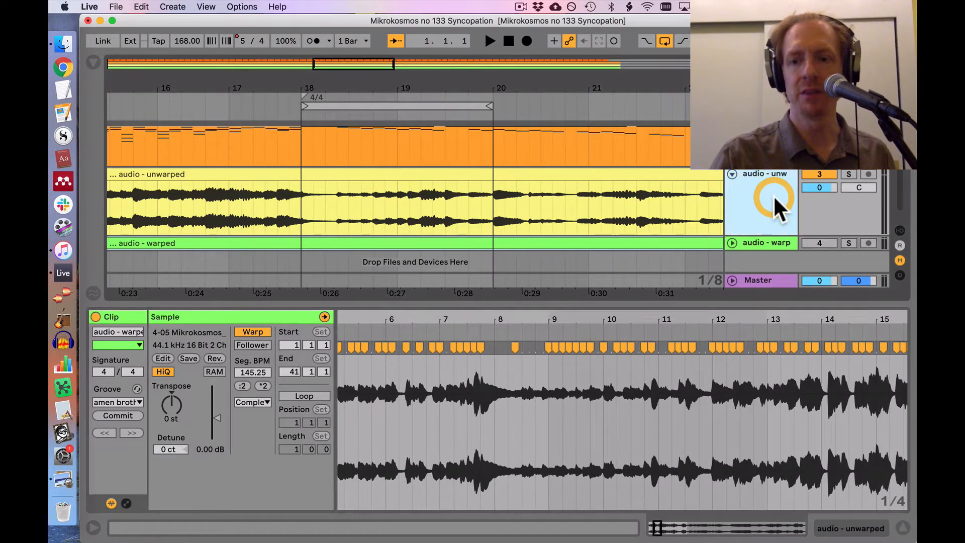
key(Delete)
click(731, 202)
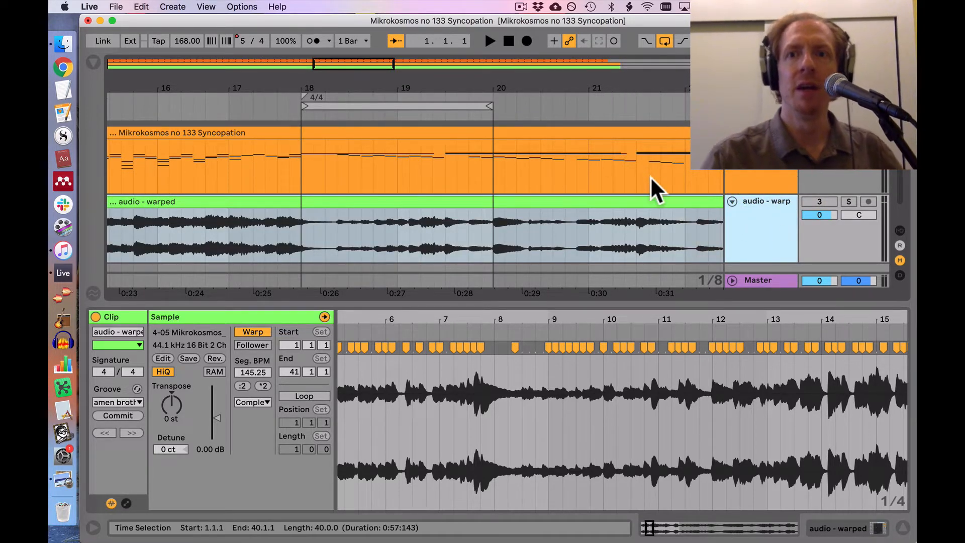
Step: Change the "audio - warped" clip from tempo Follower to Leader
scroll(651, 181, up, 2)
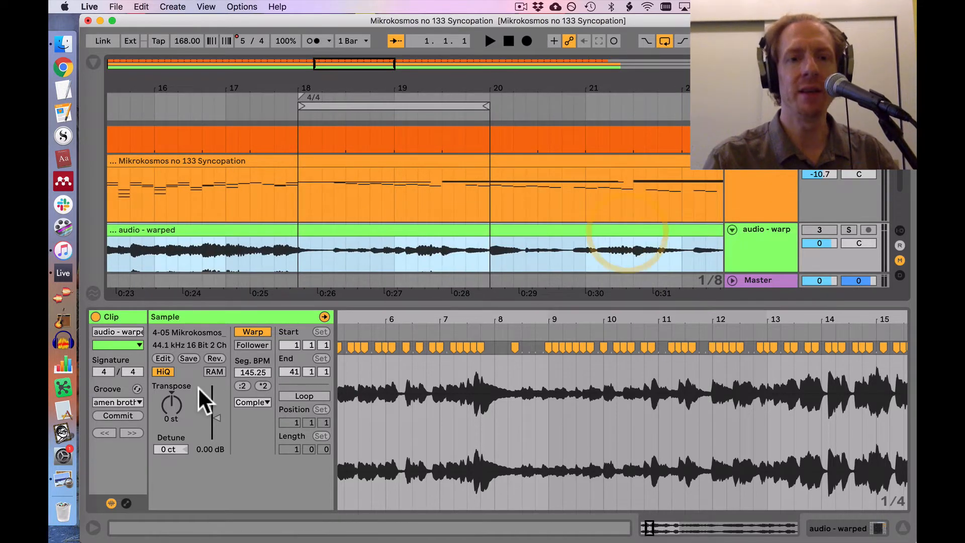
click(312, 394)
click(312, 394)
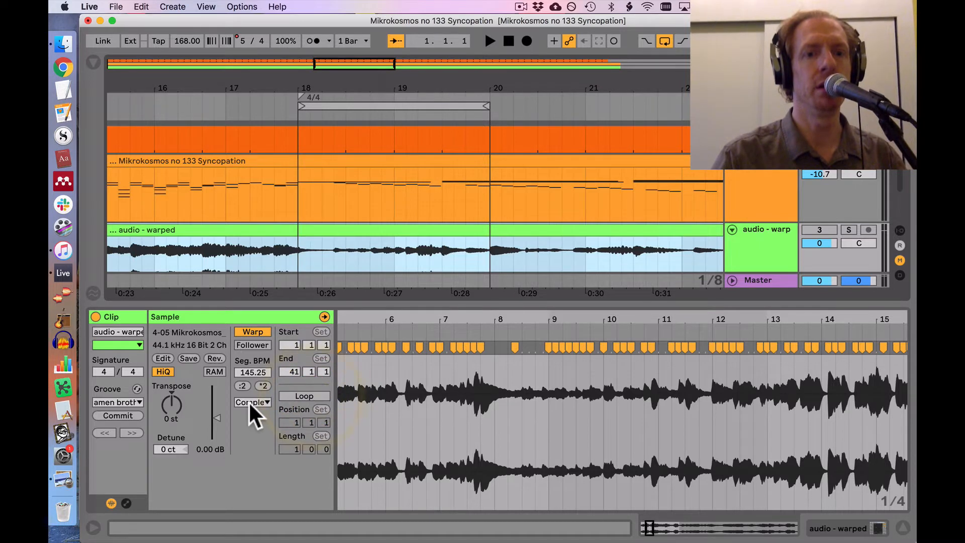
click(254, 345)
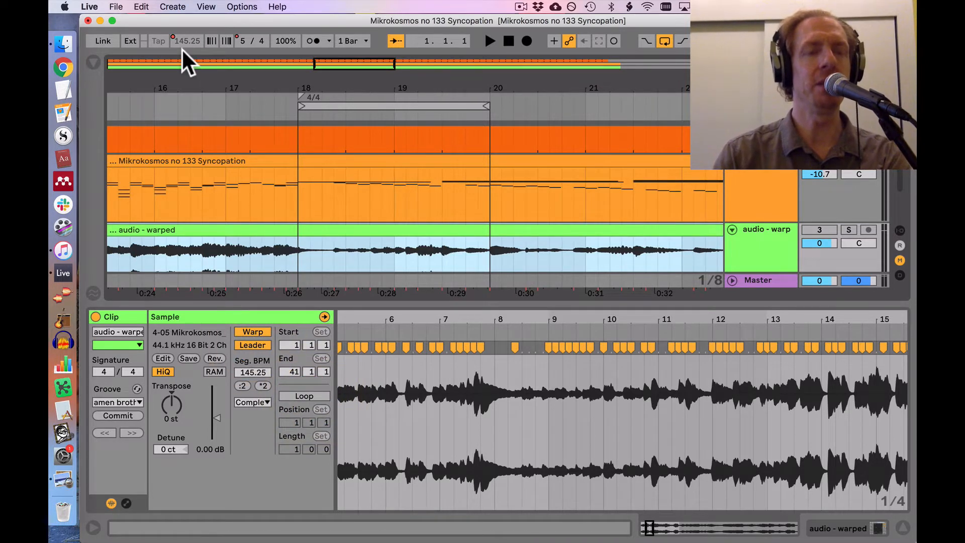
Step: Turn off the arrangement loop, activate the "audio - warped" track and play the song from 1.1.1
click(506, 39)
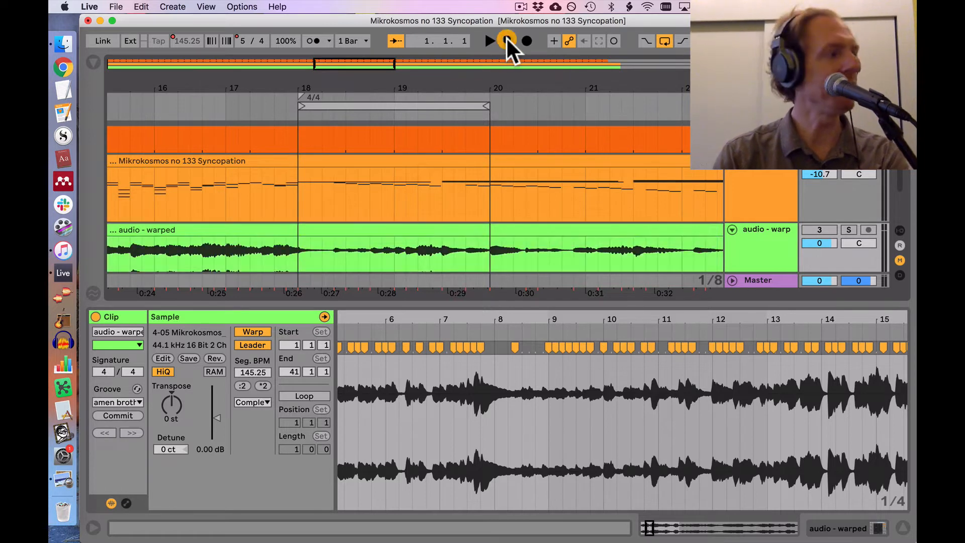
click(663, 41)
key(space)
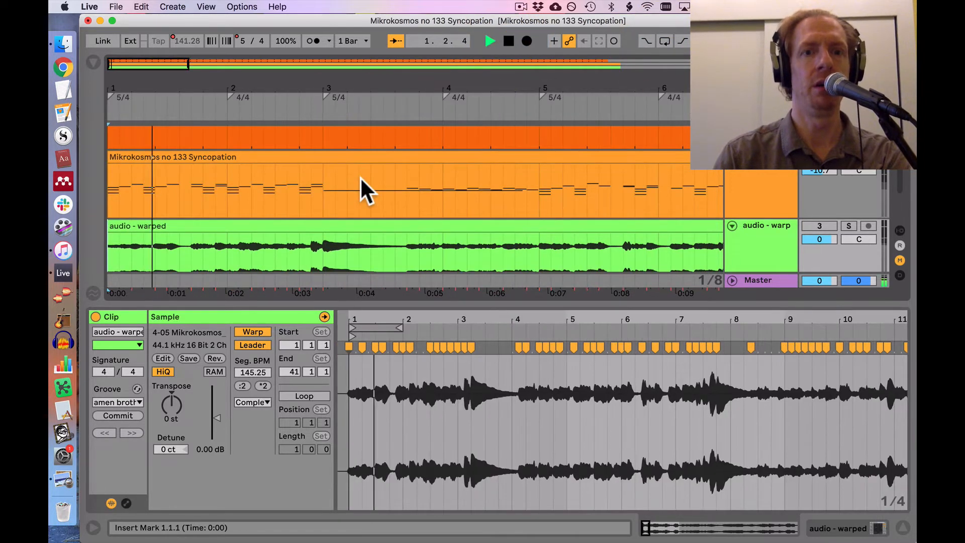
key(space)
click(822, 226)
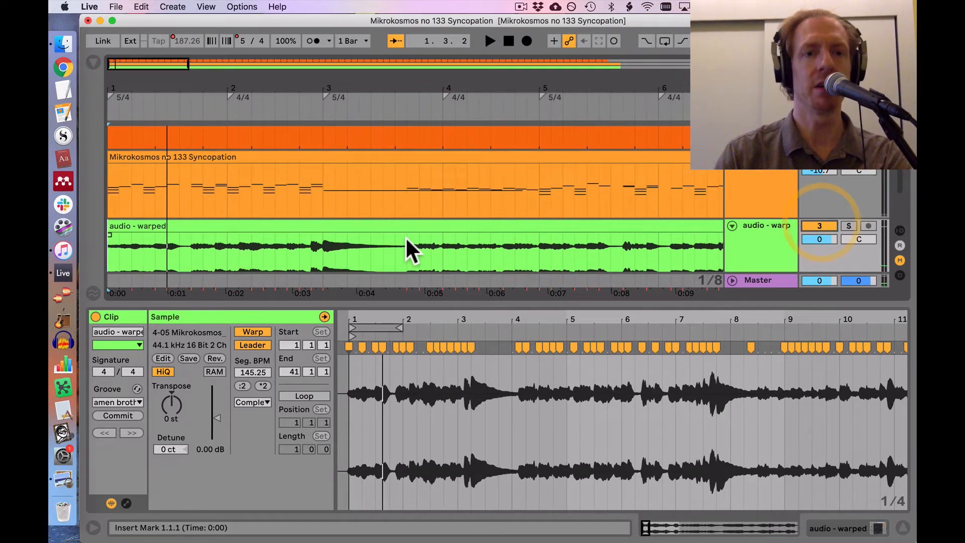
key(space)
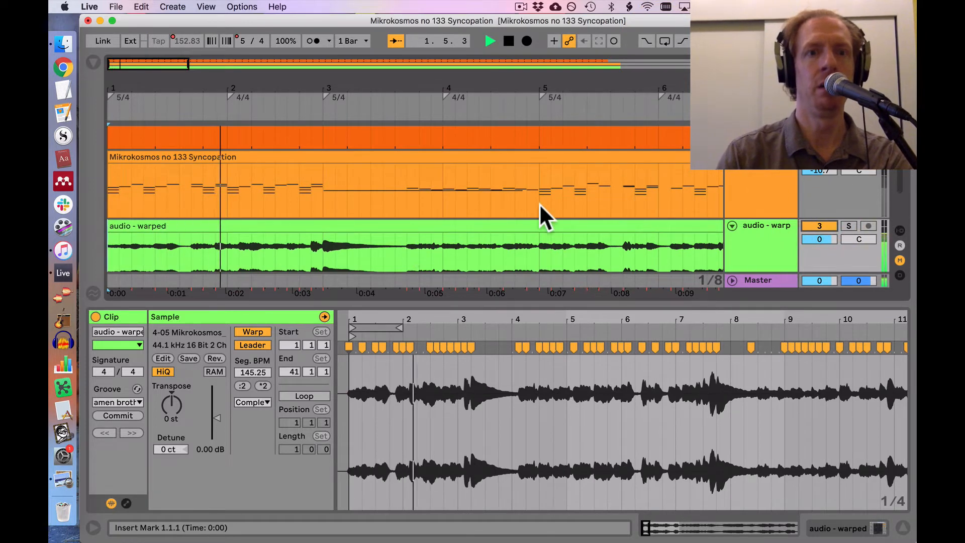
scroll(538, 203, up, 1)
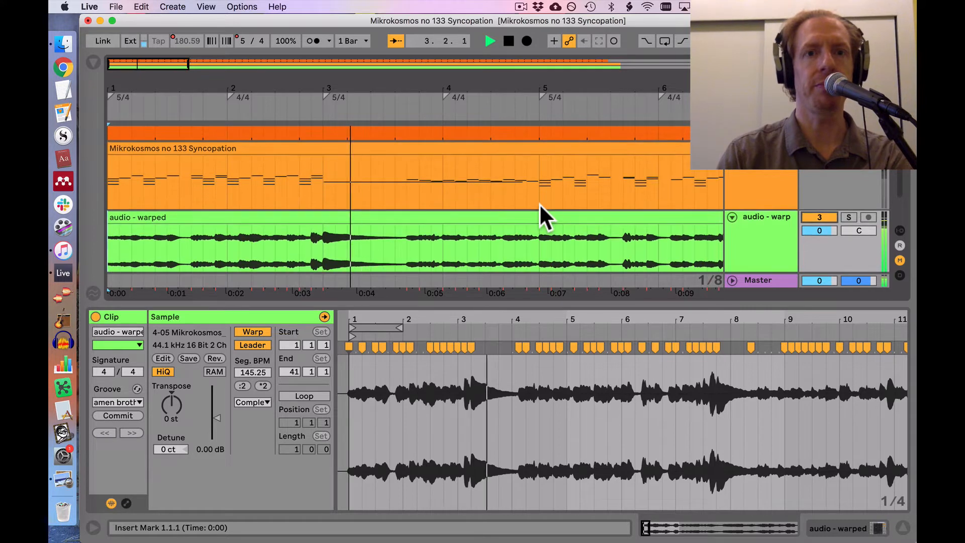
Step: Follow the playback of the MIDI and "audio - warped" clips from about bar 3 to bar 14
scroll(539, 203, up, 5)
scroll(545, 204, down, 5)
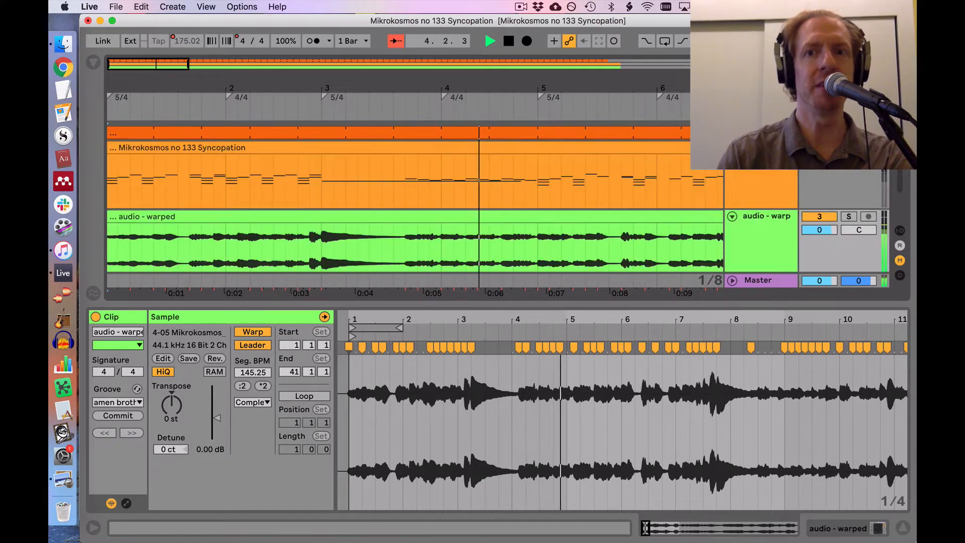
scroll(496, 166, down, 4)
scroll(496, 166, down, 1)
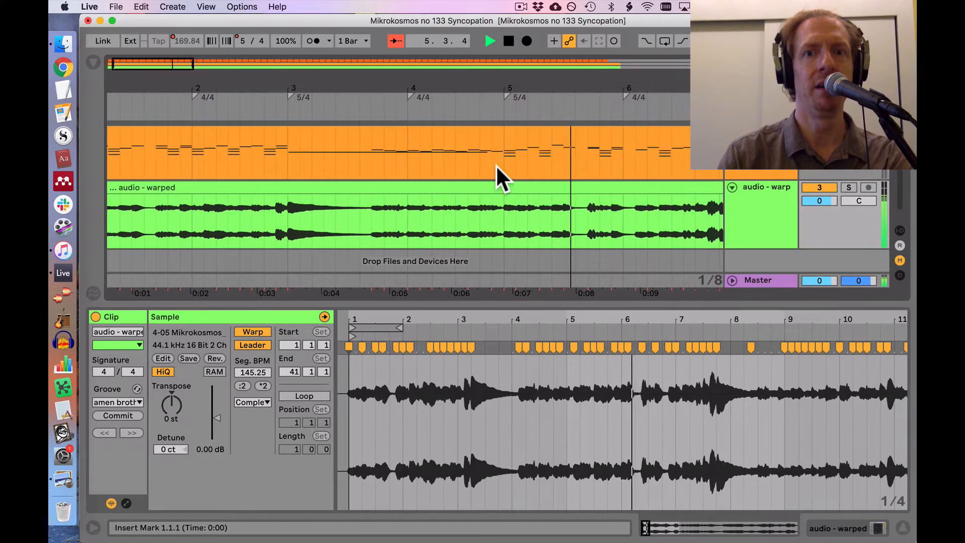
scroll(496, 166, up, 2)
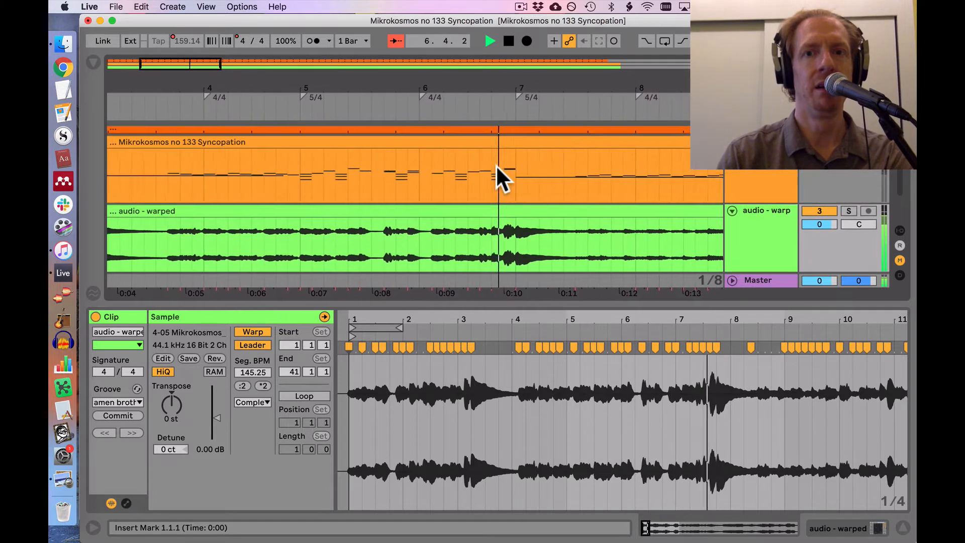
scroll(496, 166, up, 1)
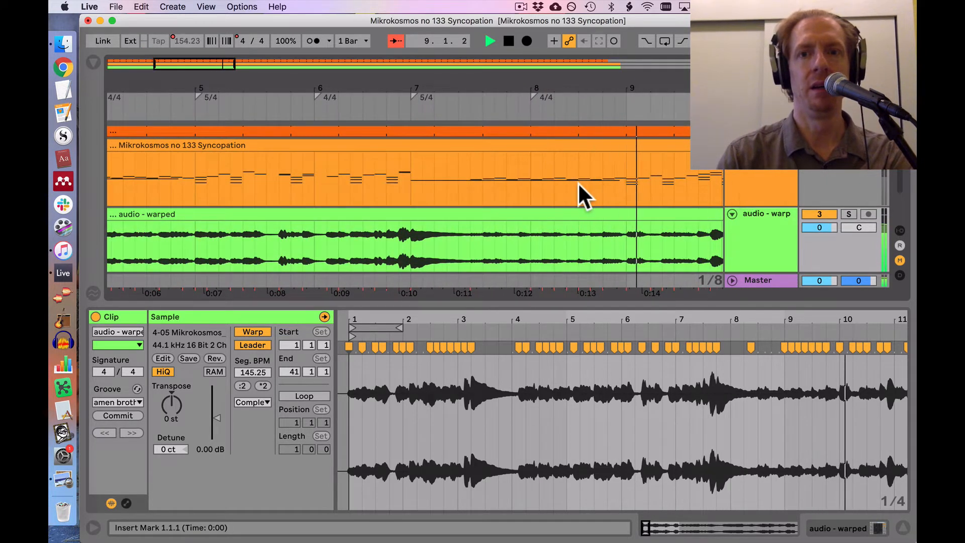
scroll(577, 181, up, 1)
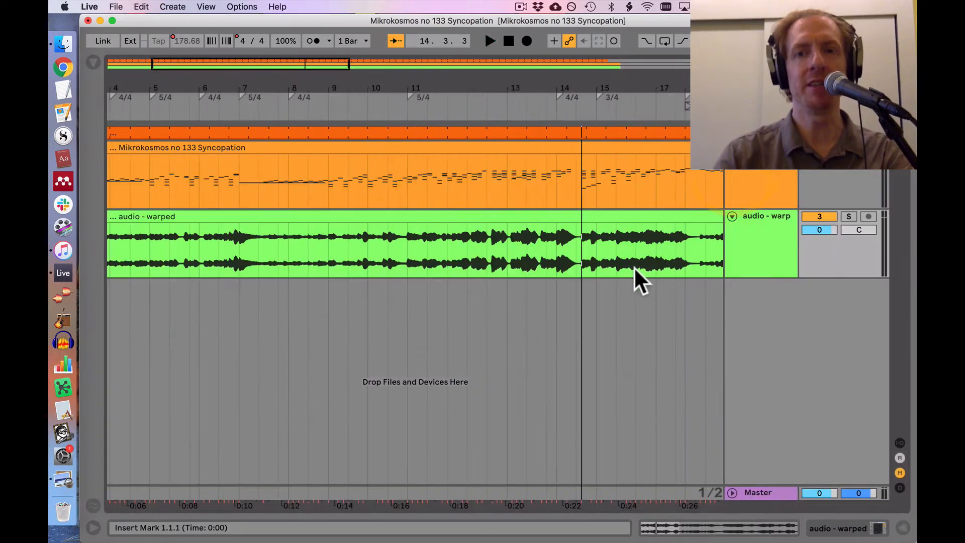
Step: Open the "audio - warped" clip and change it from tempo Leader to Follower
click(512, 217)
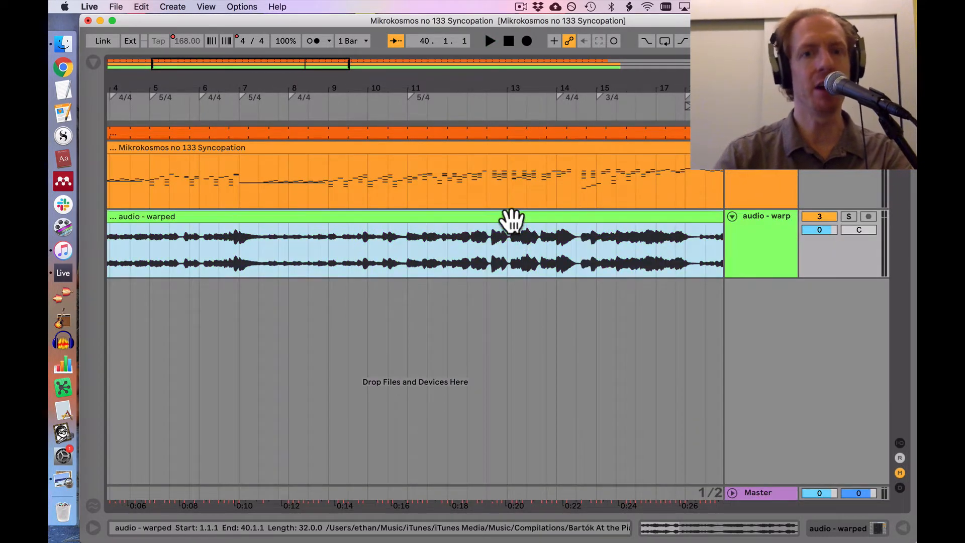
double_click(455, 218)
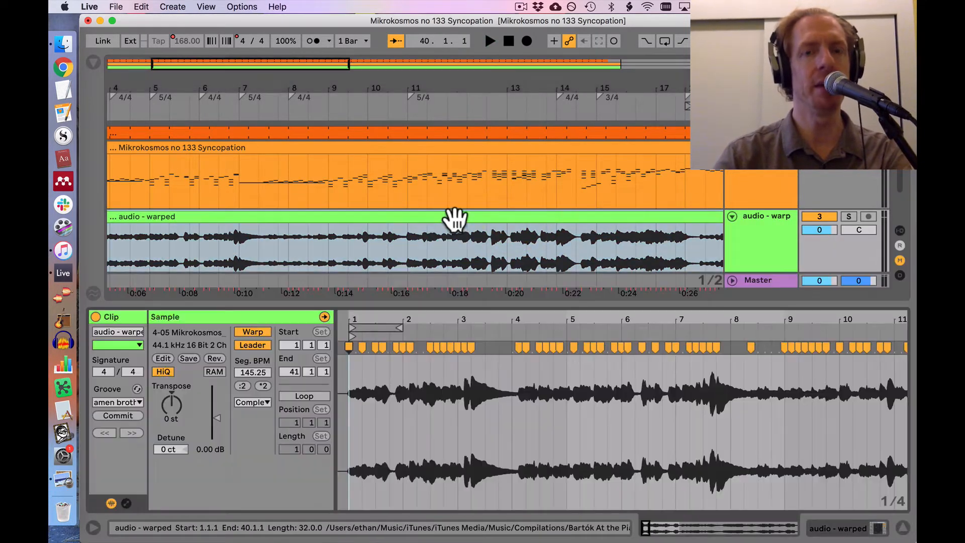
click(251, 345)
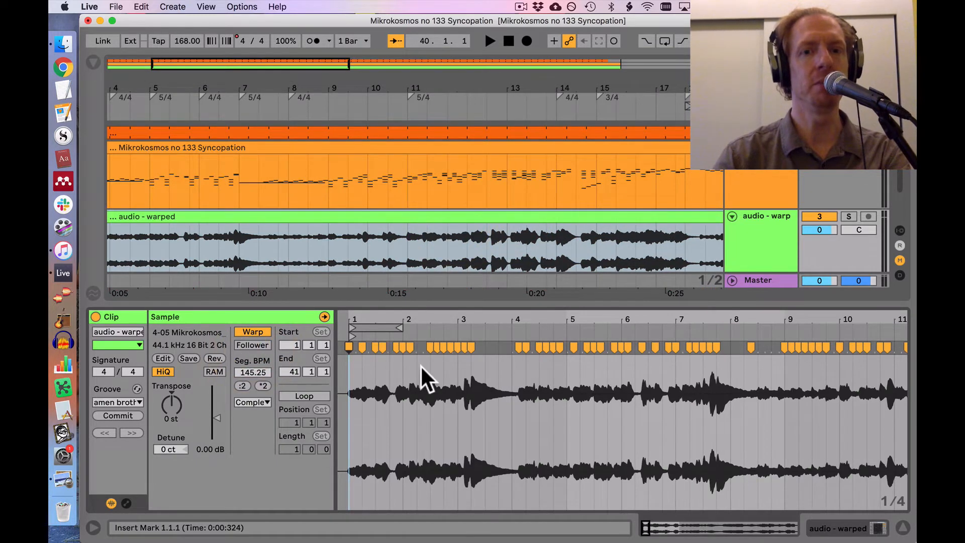
Step: Check the segment tempos between the warp markers of the "audio - warped" clip from bar 4 to bar 18
click(525, 385)
click(554, 372)
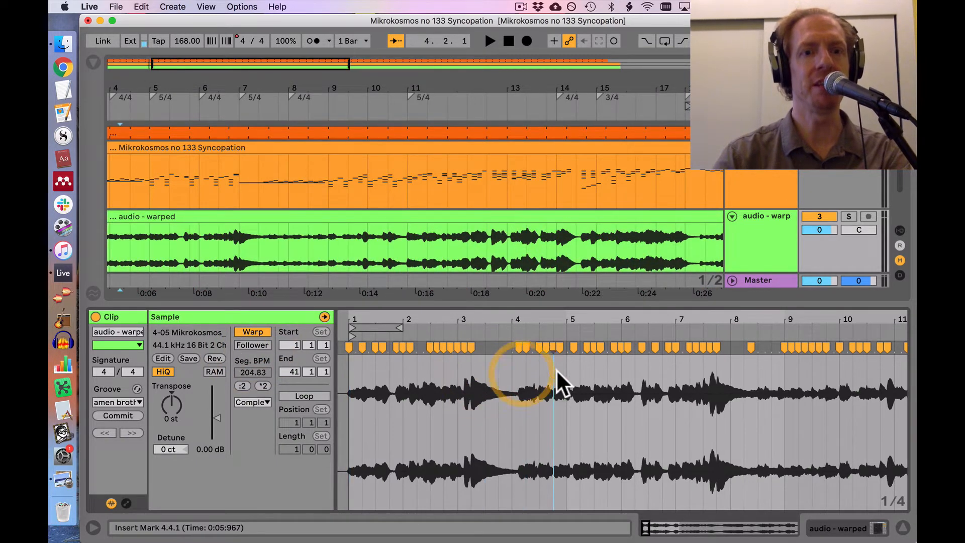
click(592, 369)
click(619, 371)
click(646, 370)
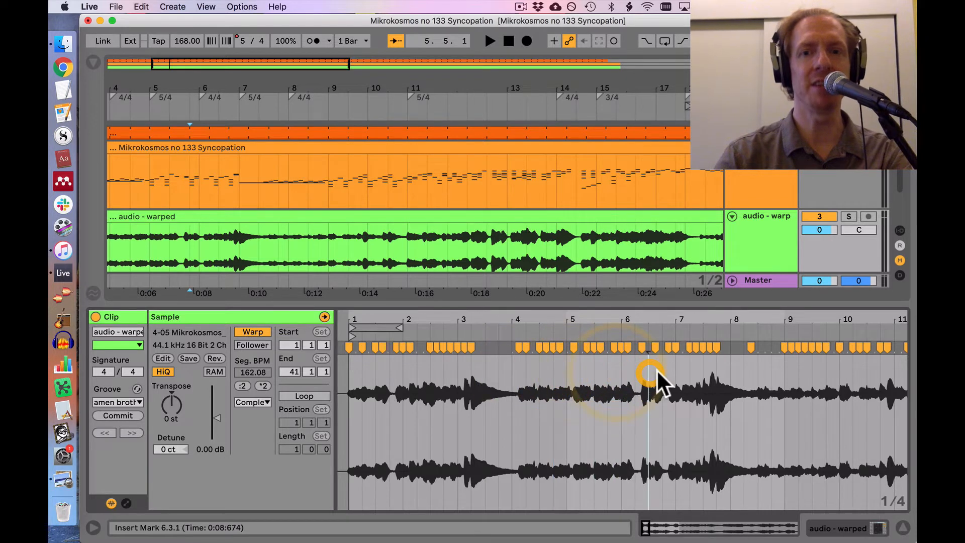
click(675, 371)
click(704, 370)
click(731, 370)
click(764, 370)
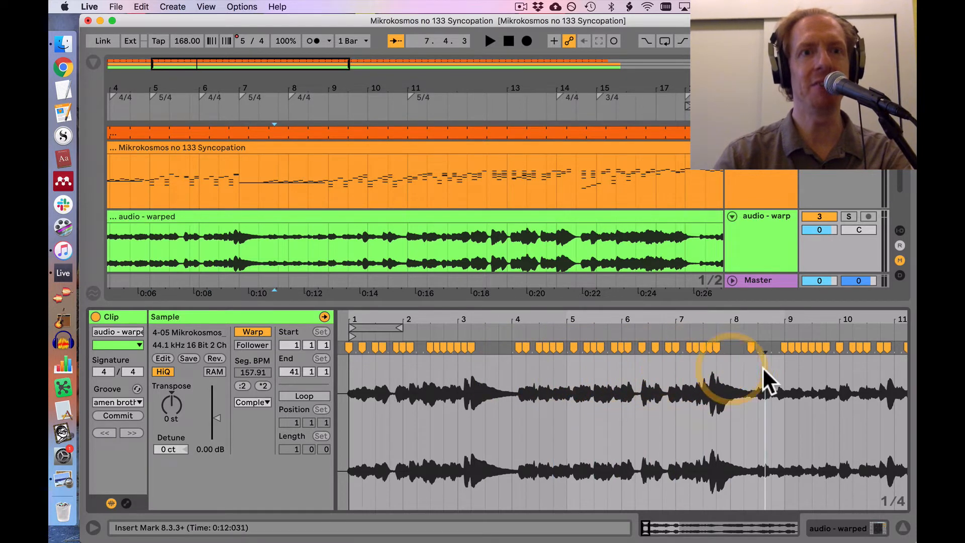
click(811, 382)
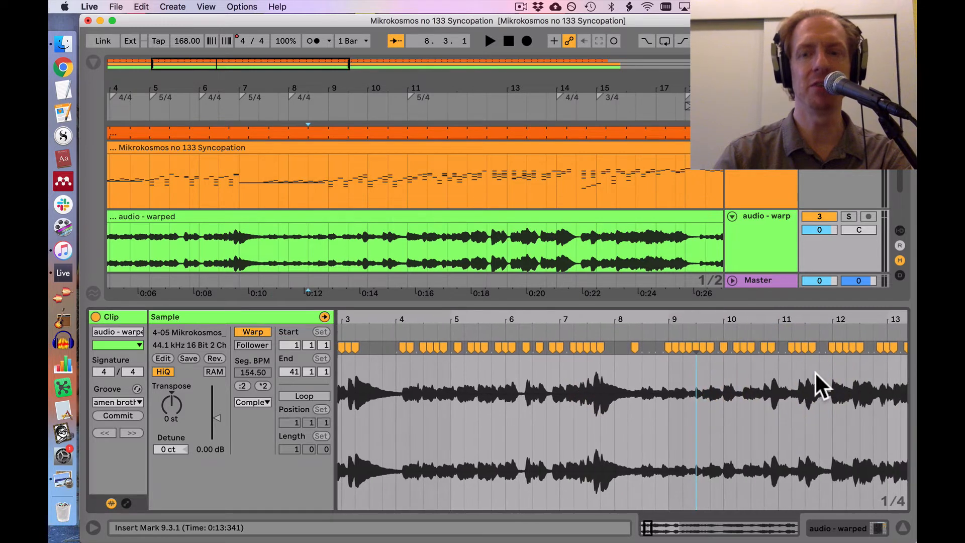
click(815, 376)
click(836, 384)
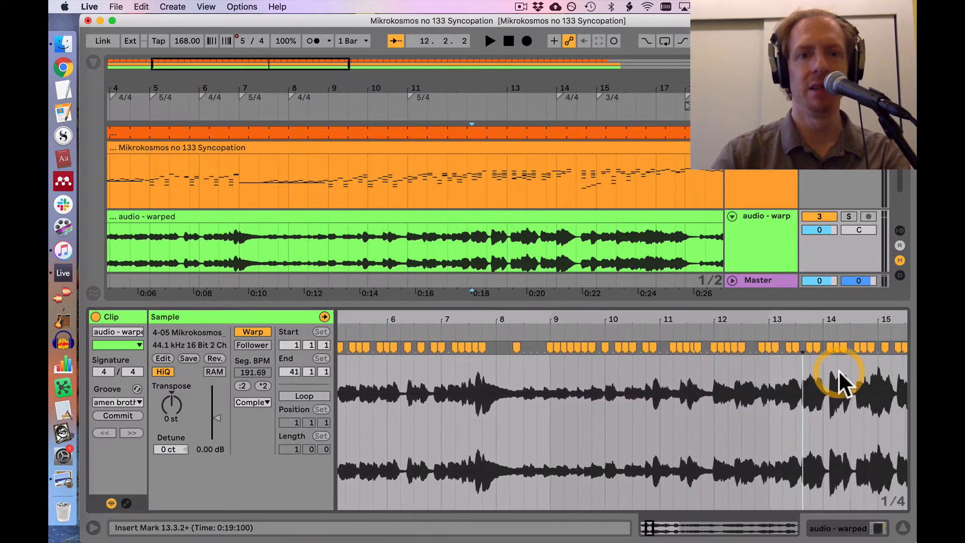
click(803, 392)
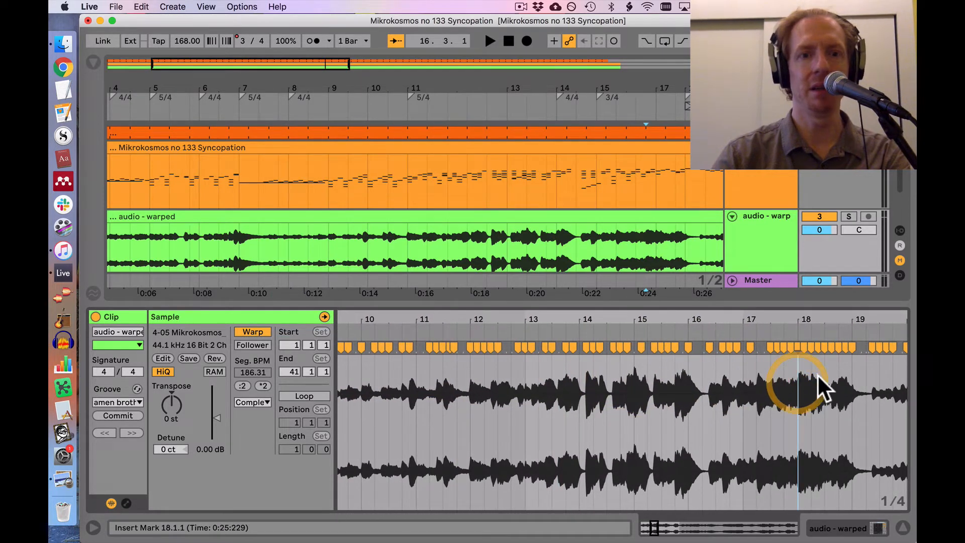
click(818, 378)
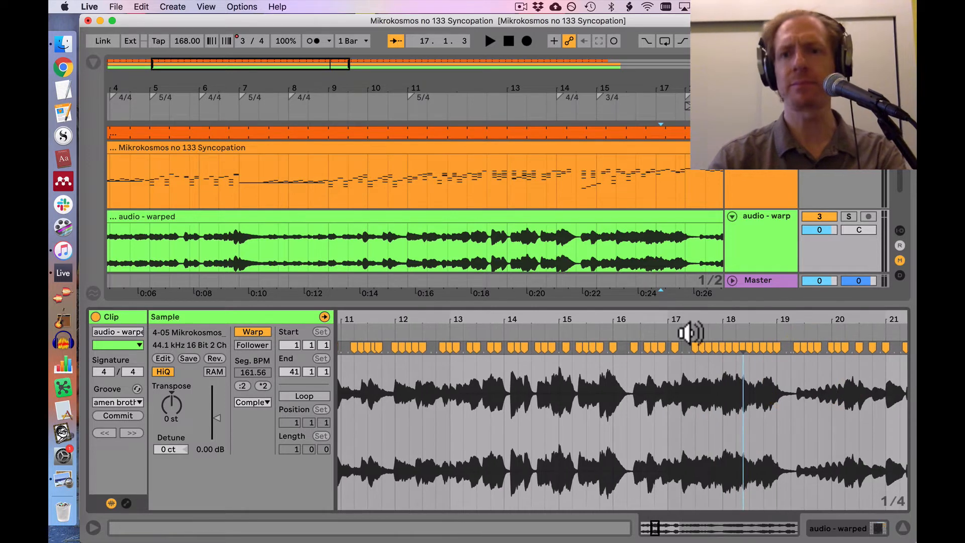
Step: Select the "audio - warped" clip, fold the MIDI track and play the song from 1.1.1
click(585, 222)
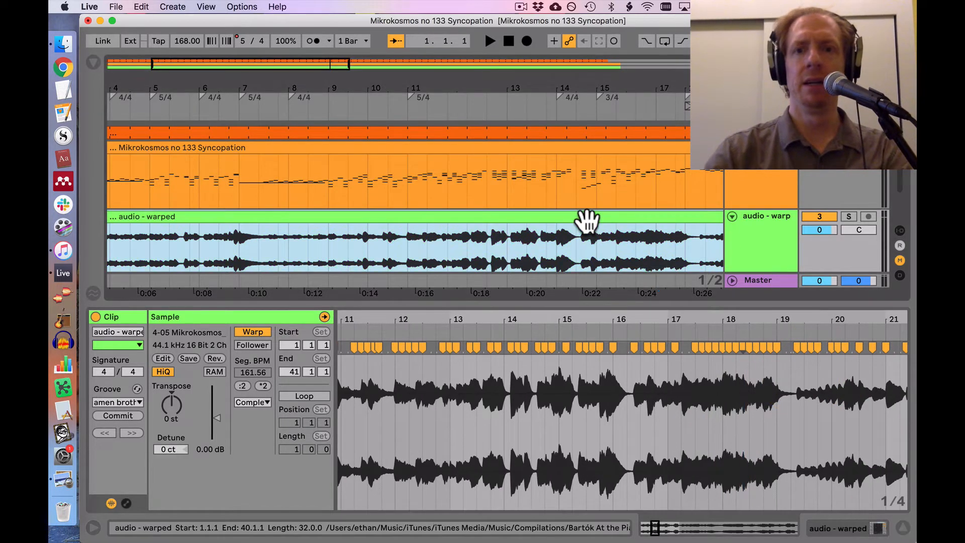
click(732, 147)
key(space)
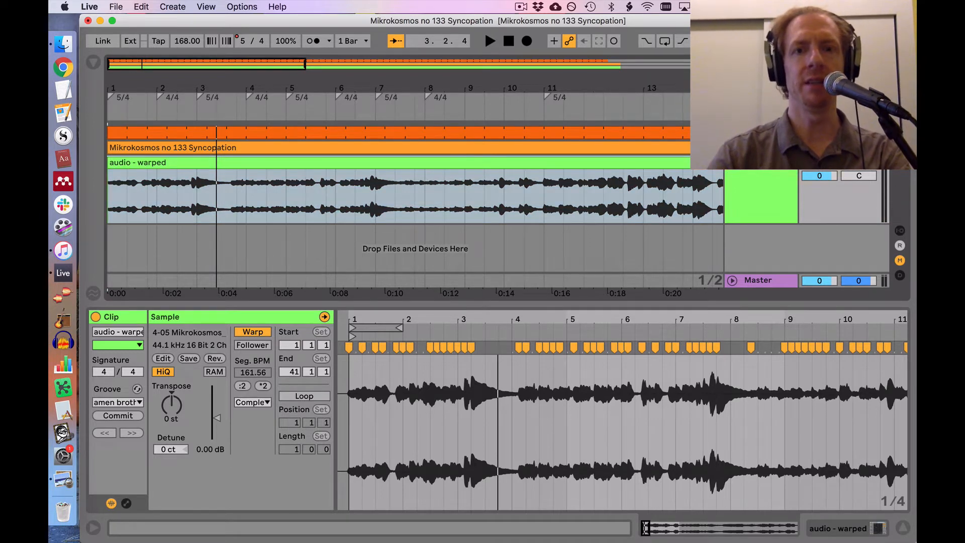
Step: Insert a new audio track and move it above the MIDI track
key(super+t)
scroll(772, 229, up, 1)
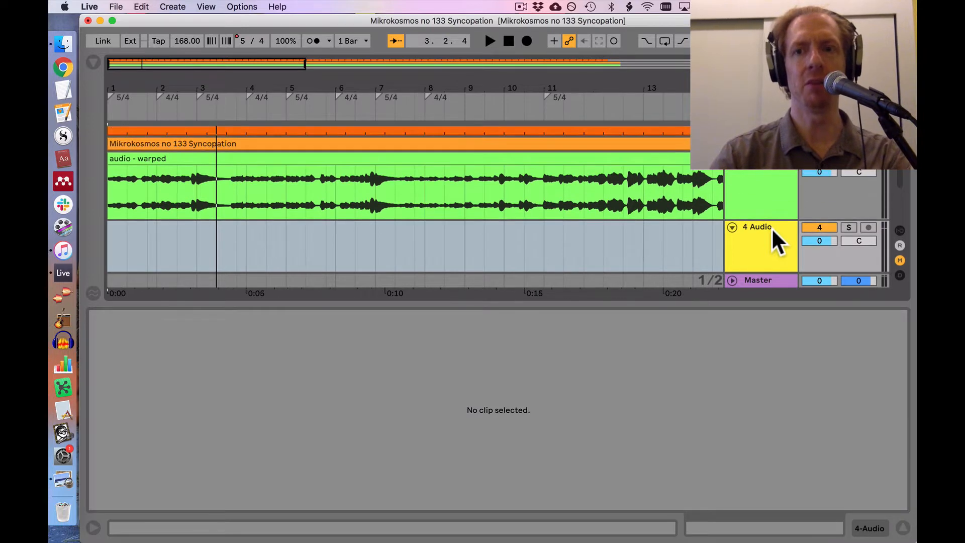
drag(772, 228, 767, 148)
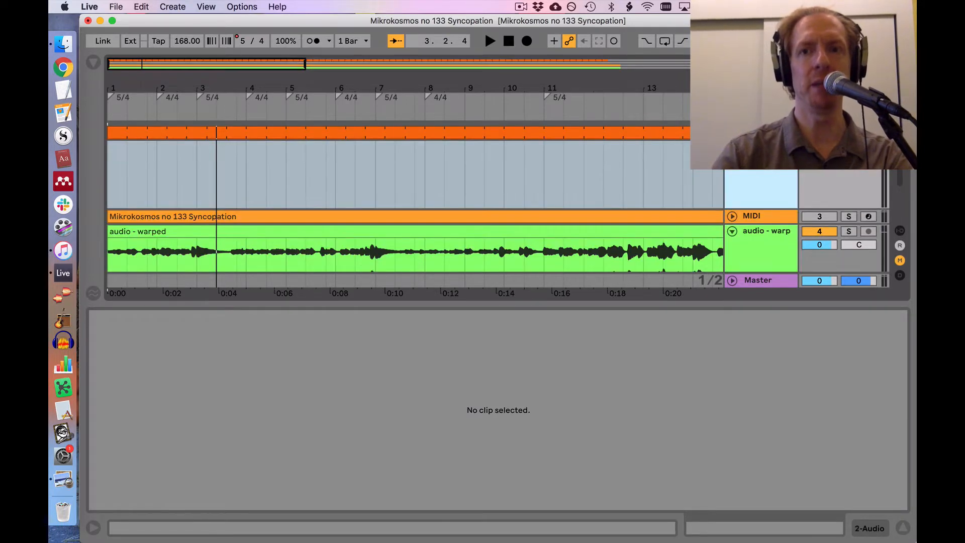
Step: Place the "amen brother.wav" loop from the Fave loops collection at 1.1.1 on the new audio track, and hide the browser
click(92, 62)
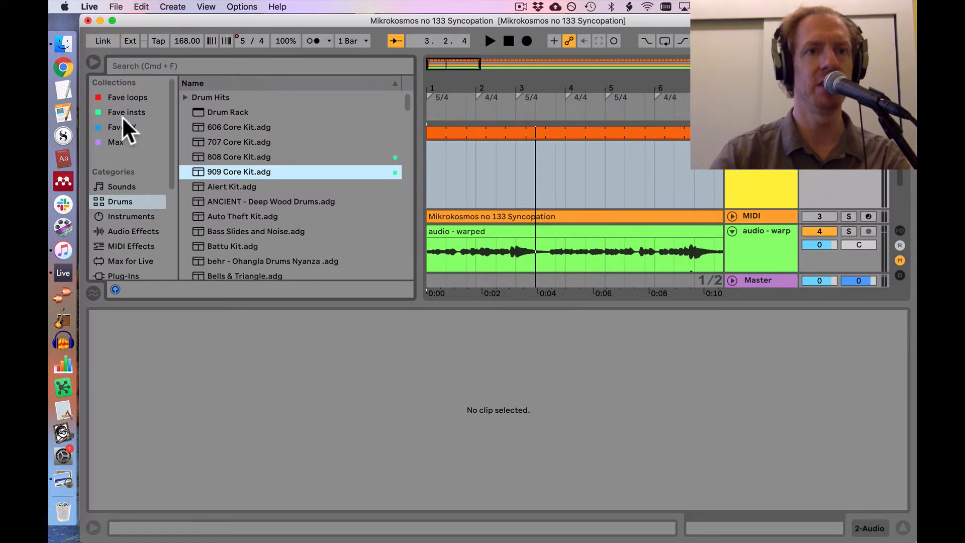
click(119, 99)
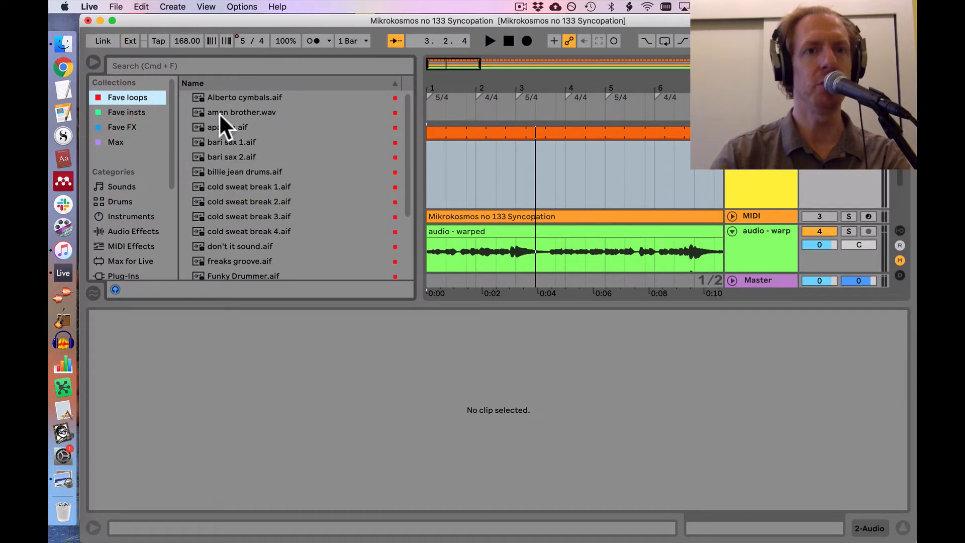
click(242, 110)
drag(243, 112, 429, 155)
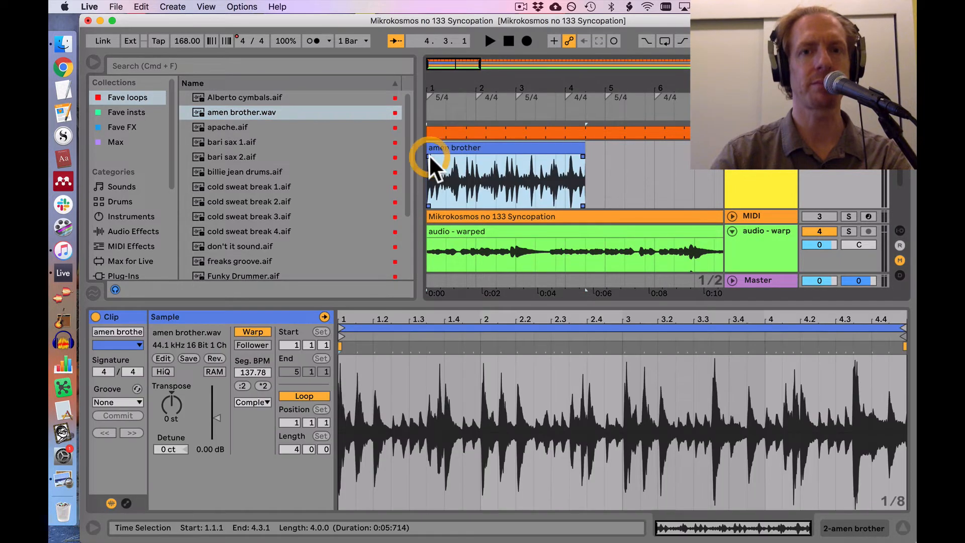
scroll(536, 138, down, 1)
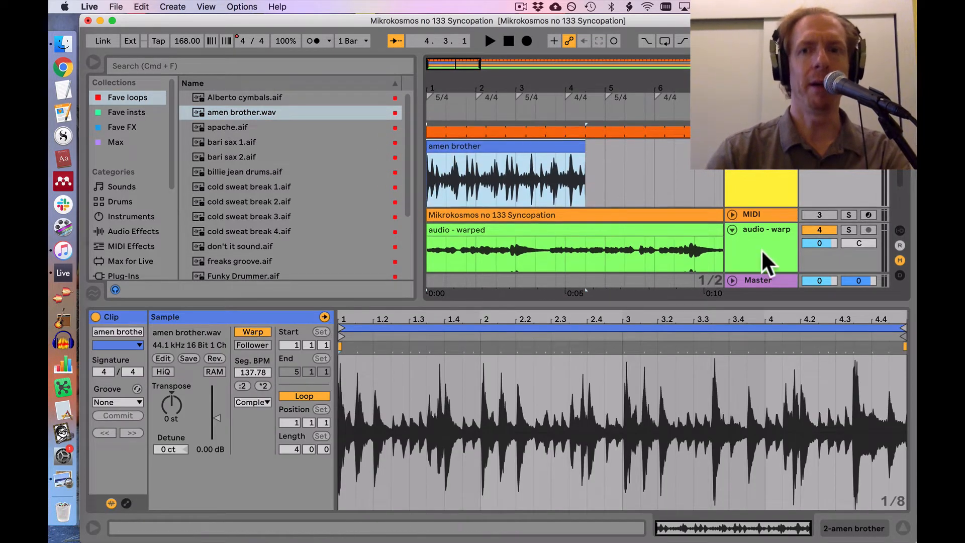
click(93, 62)
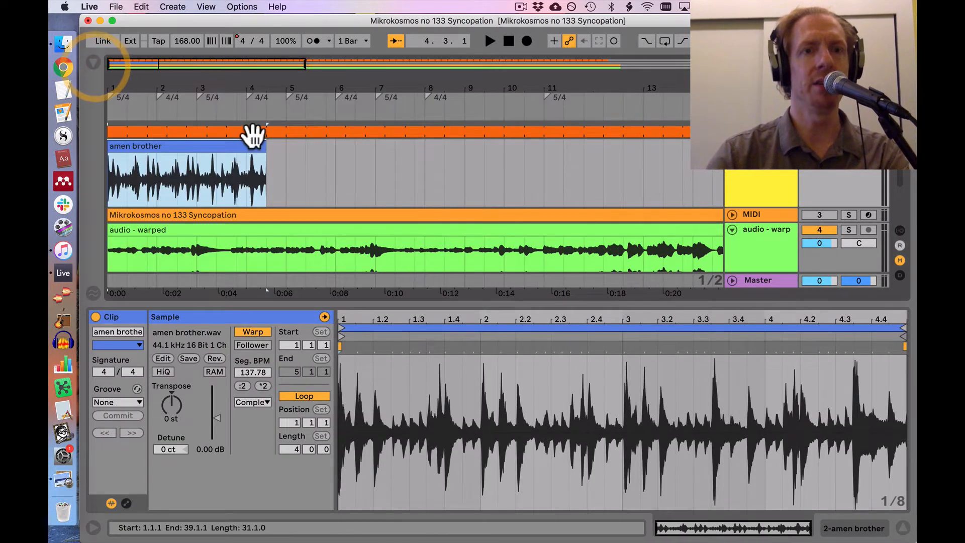
Step: Extend the looped "amen brother" clip to 40.1.1 so it ends with the "audio - warped" clip
drag(155, 86, 194, 136)
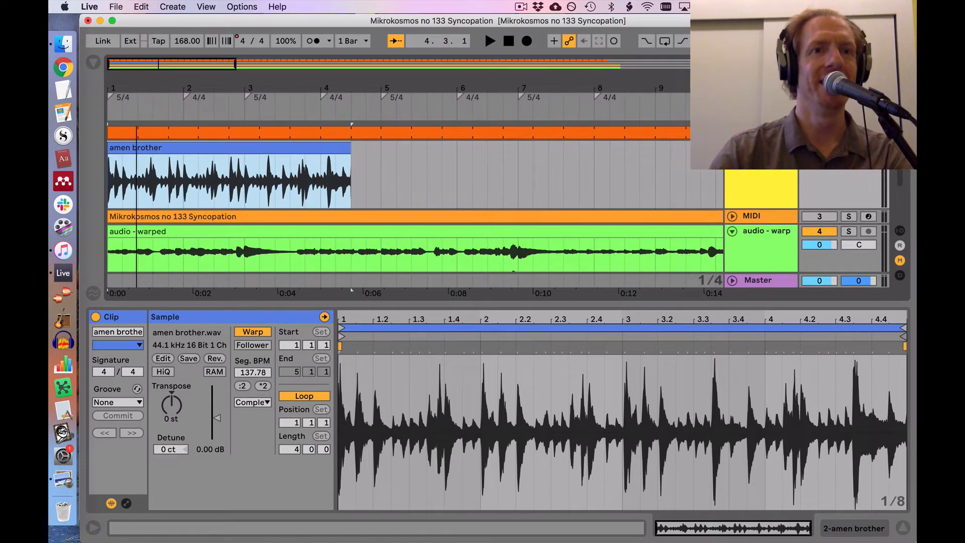
drag(145, 91, 142, 88)
scroll(188, 137, left, 1)
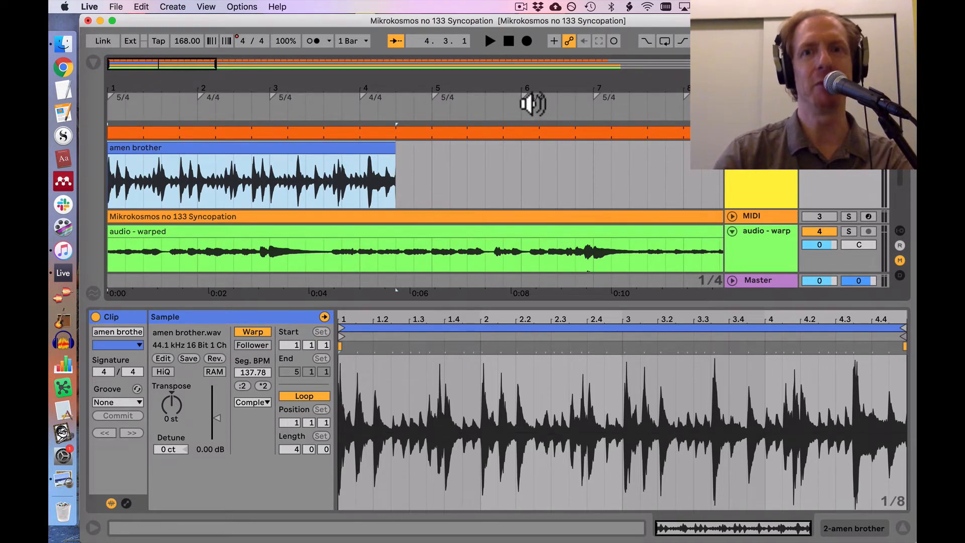
drag(557, 89, 368, 87)
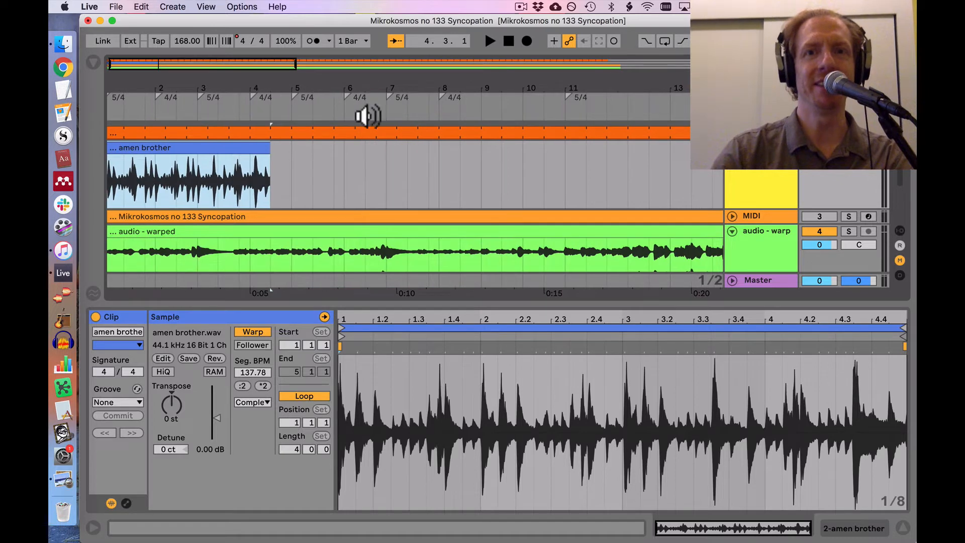
scroll(370, 135, right, 5)
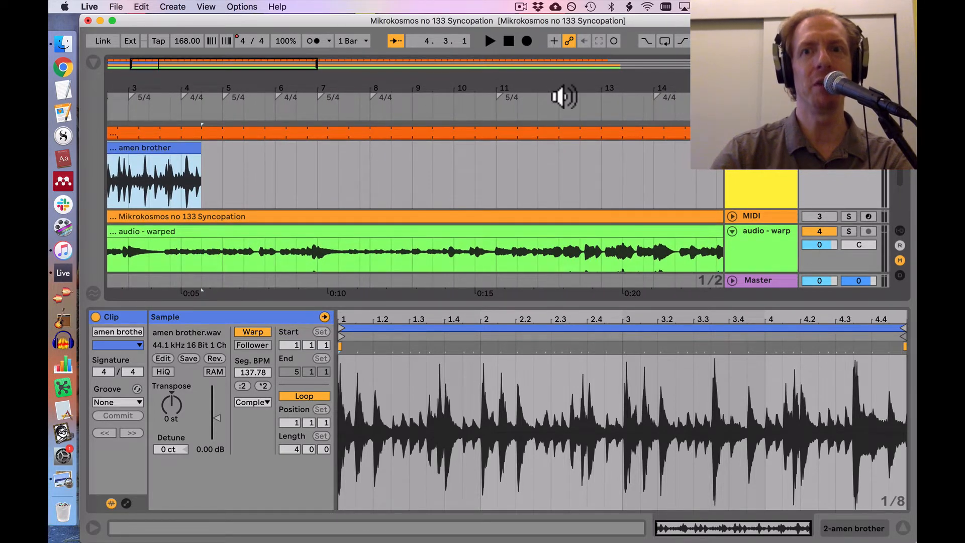
drag(685, 86, 504, 86)
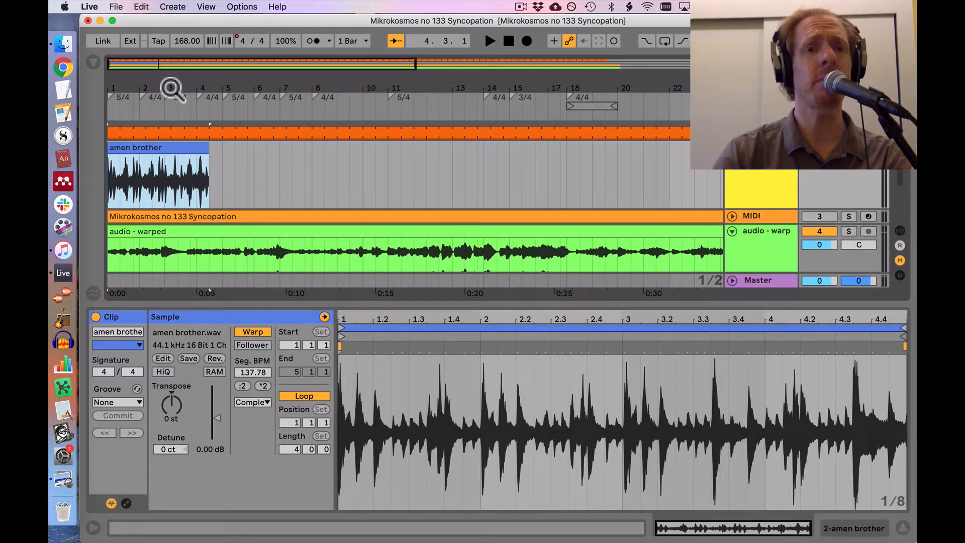
drag(167, 87, 137, 89)
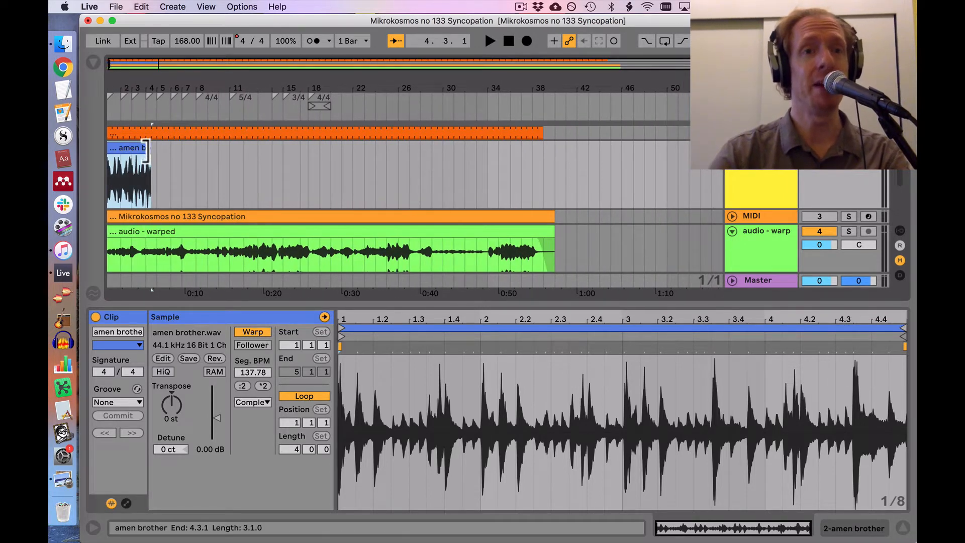
drag(150, 171, 555, 171)
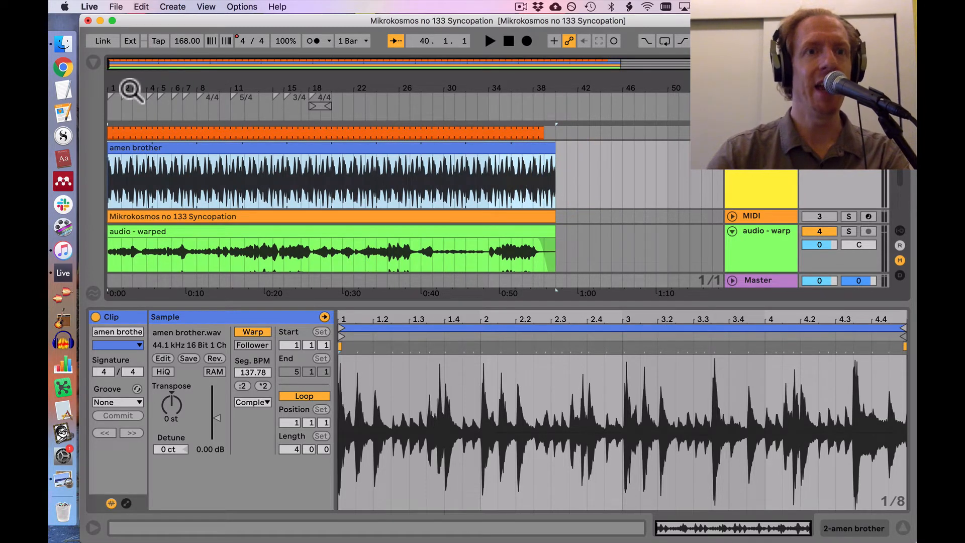
drag(129, 90, 131, 132)
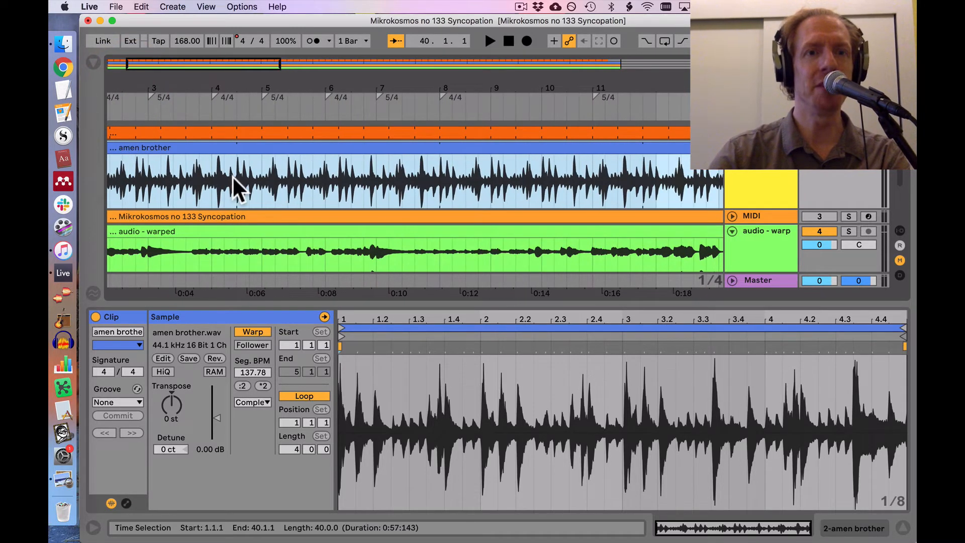
scroll(232, 175, left, 3)
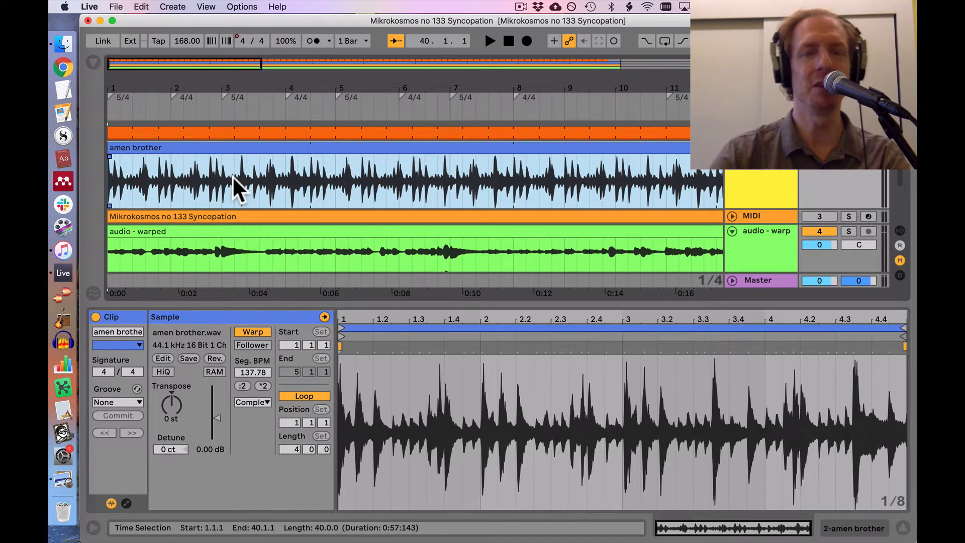
scroll(232, 175, right, 3)
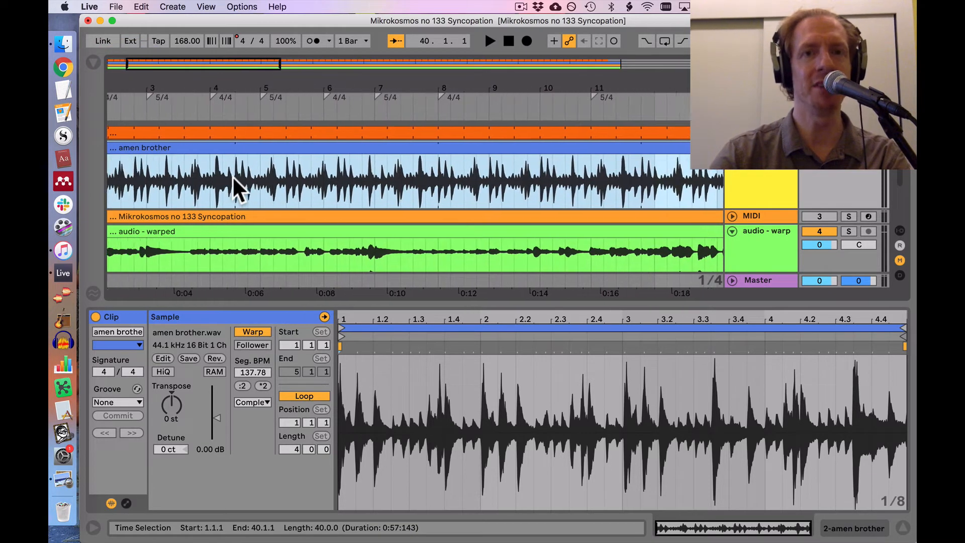
scroll(232, 176, left, 3)
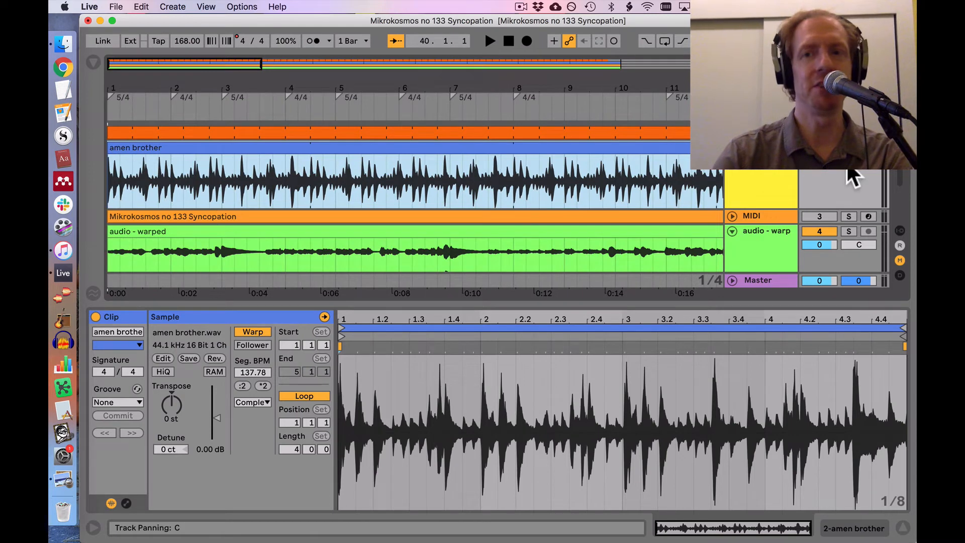
Step: Play the song with the drum loop from 1.1.1 to around bar 20, stop, and place the insert mark at 20.1.1
key(space)
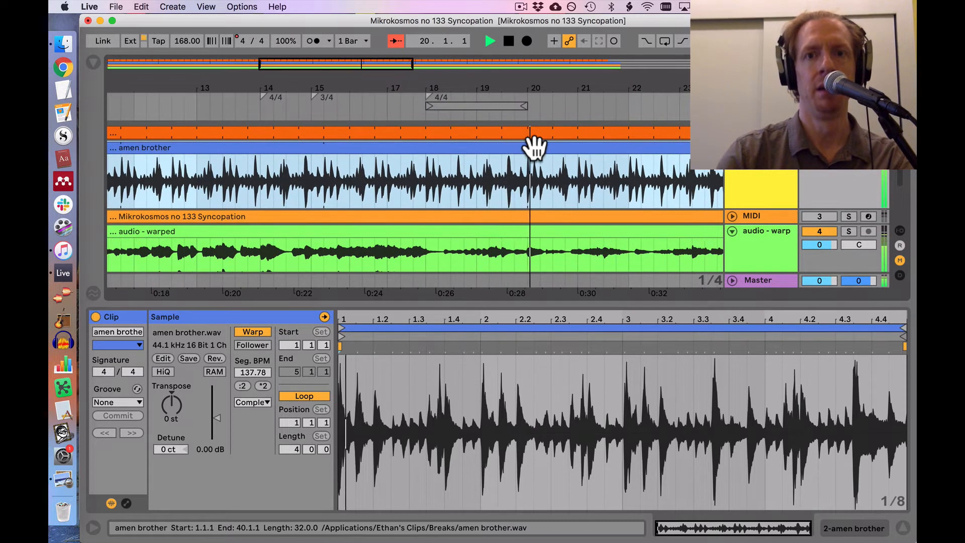
key(space)
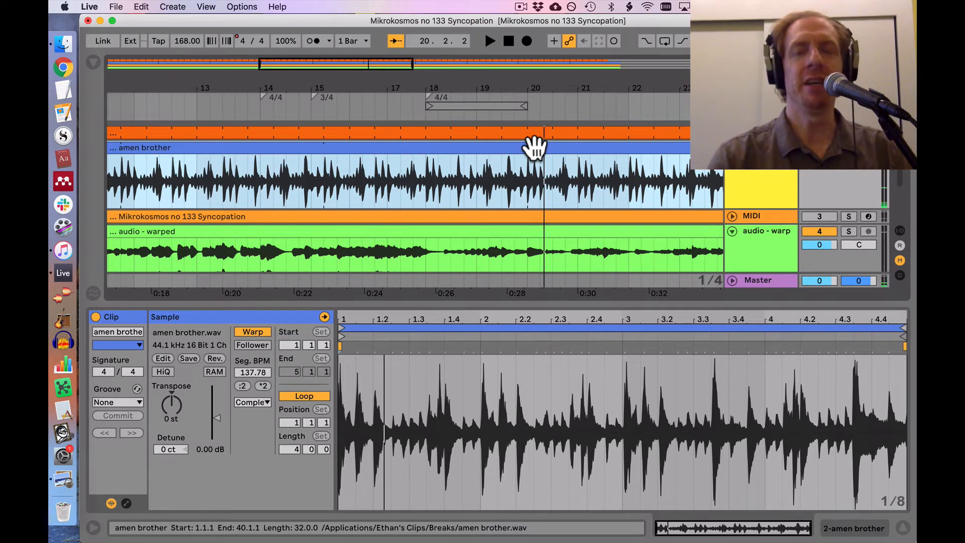
click(527, 176)
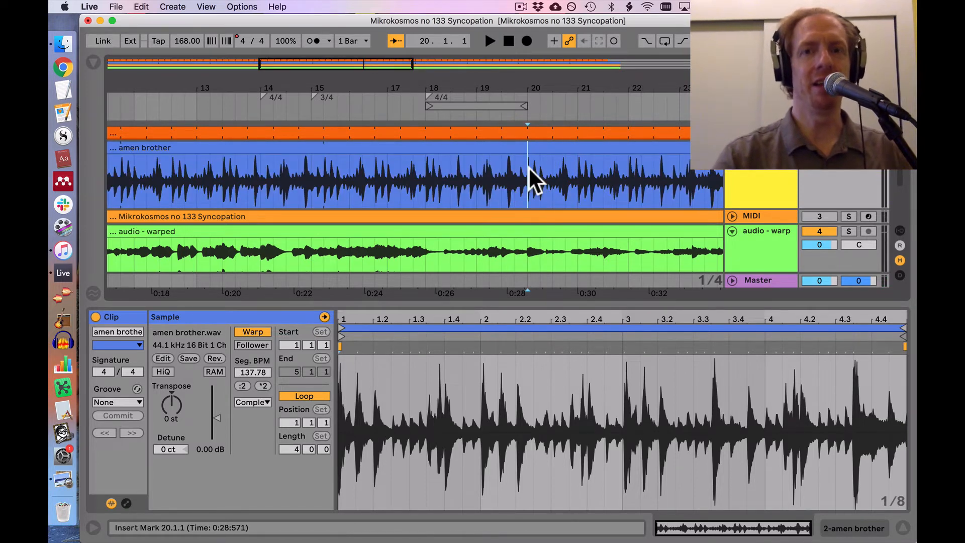
Step: Examine how the "amen brother" loop lines up with the changing time signatures around bars 8, 18 and 20
scroll(528, 167, left, 10)
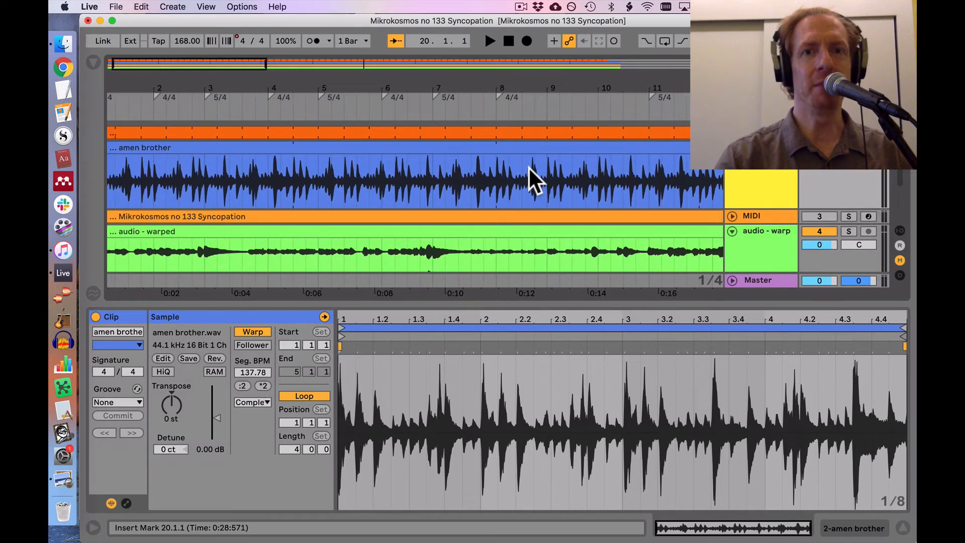
scroll(529, 167, left, 2)
click(512, 171)
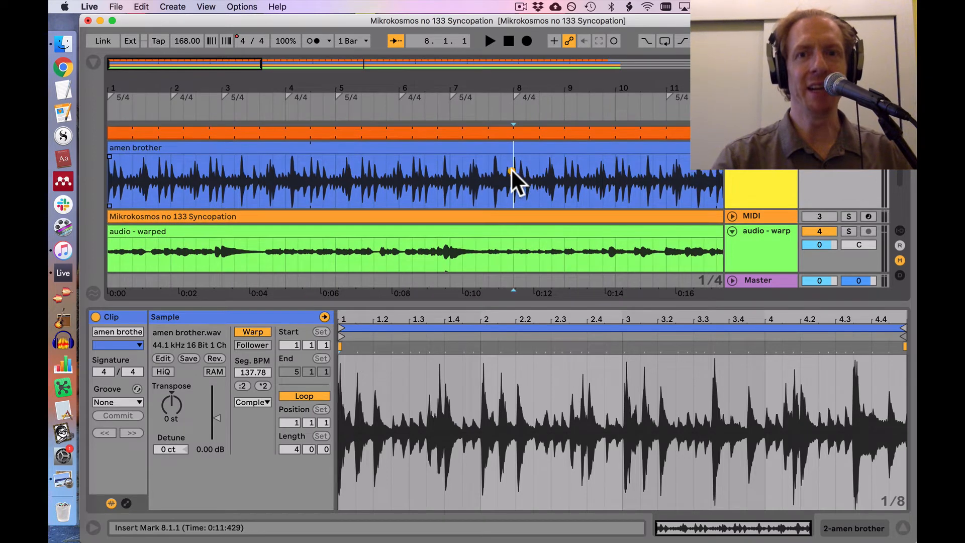
scroll(511, 170, right, 1)
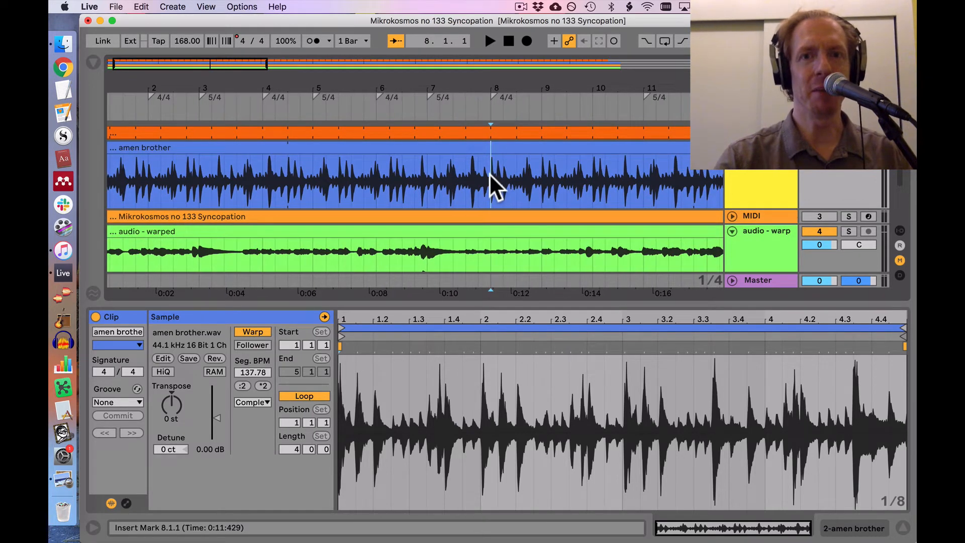
scroll(490, 174, right, 3)
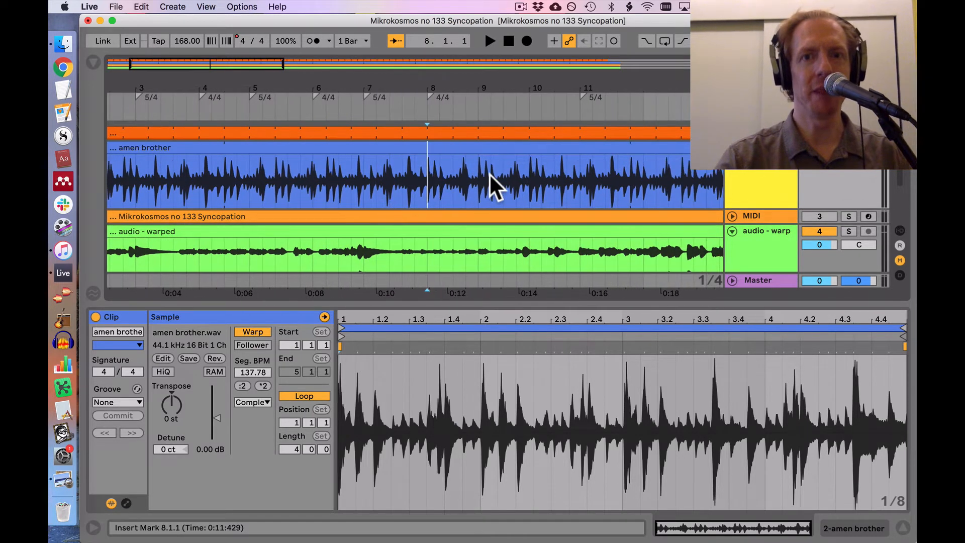
scroll(489, 173, right, 15)
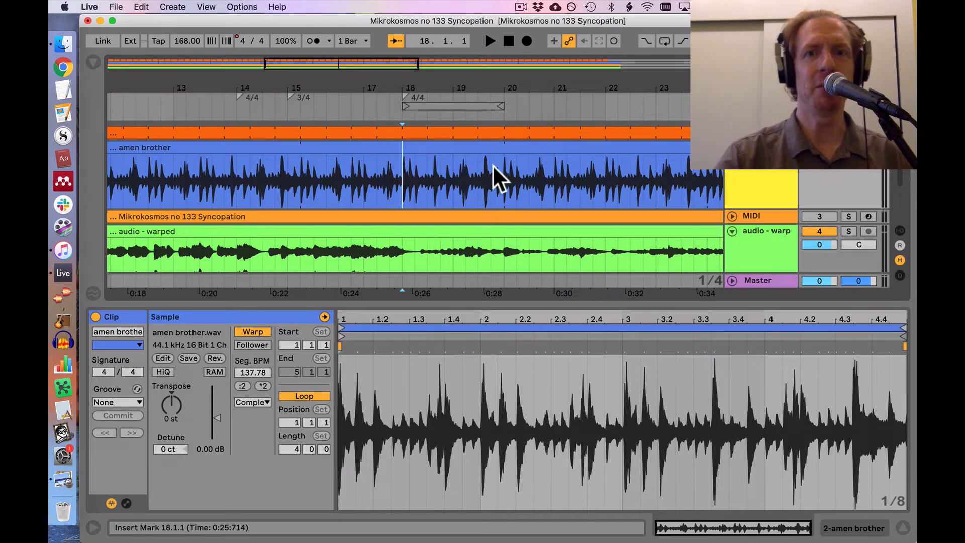
click(503, 174)
scroll(501, 173, right, 1)
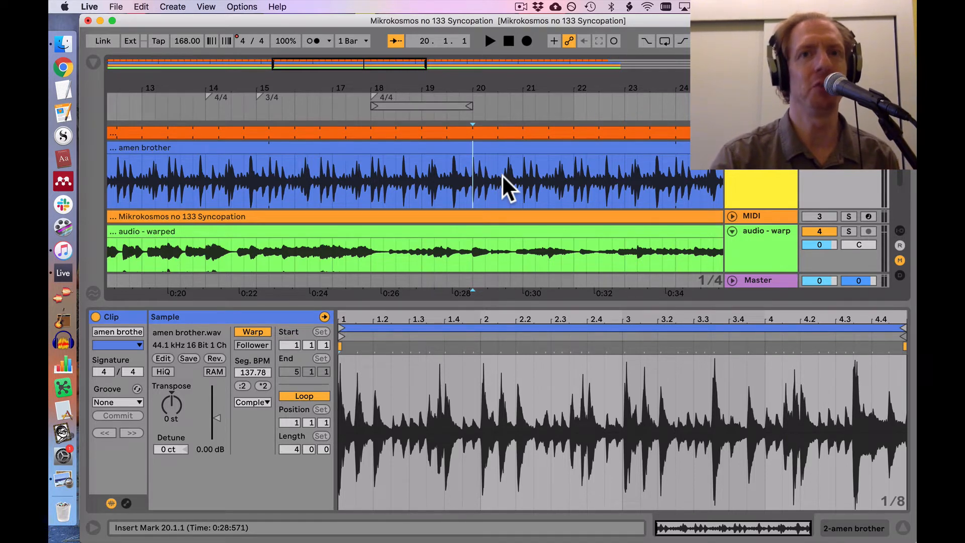
scroll(502, 174, left, 7)
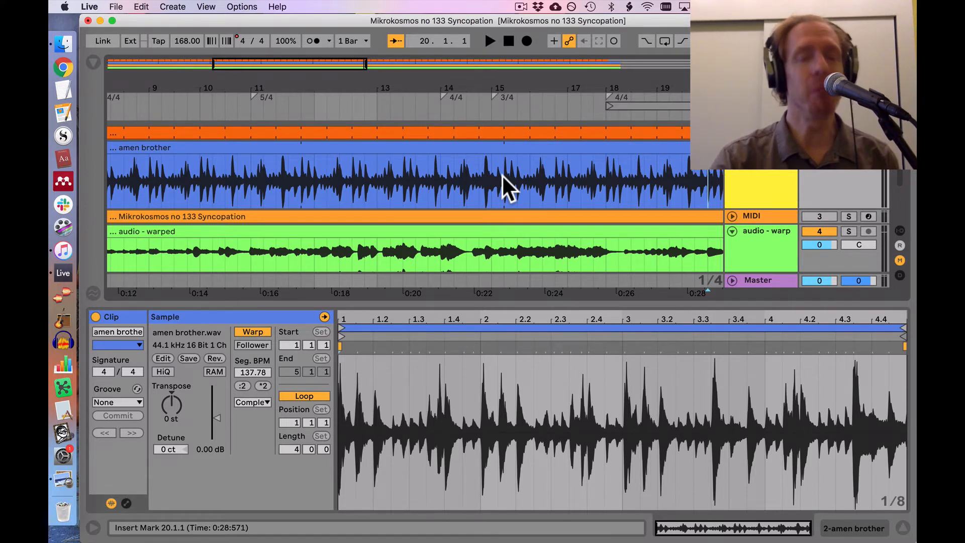
scroll(502, 174, left, 10)
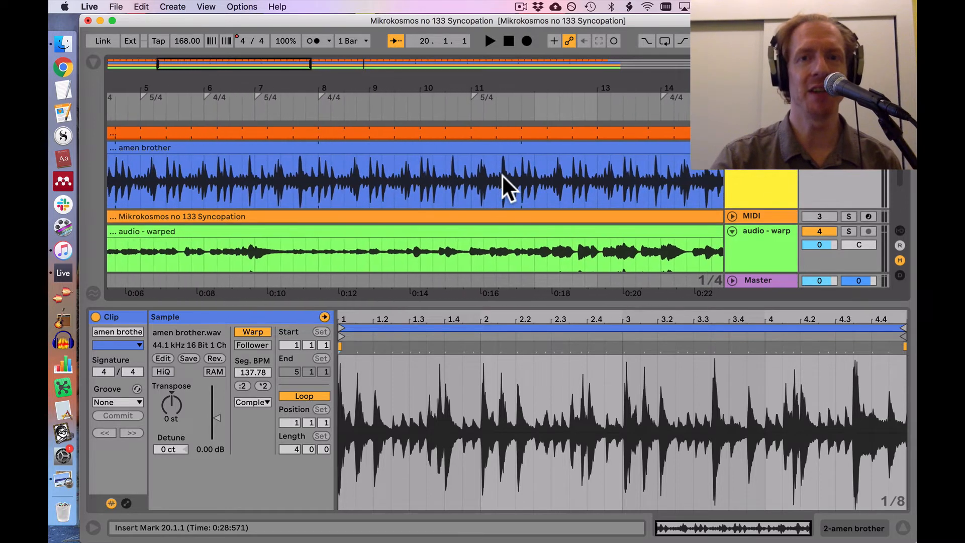
scroll(501, 174, left, 2)
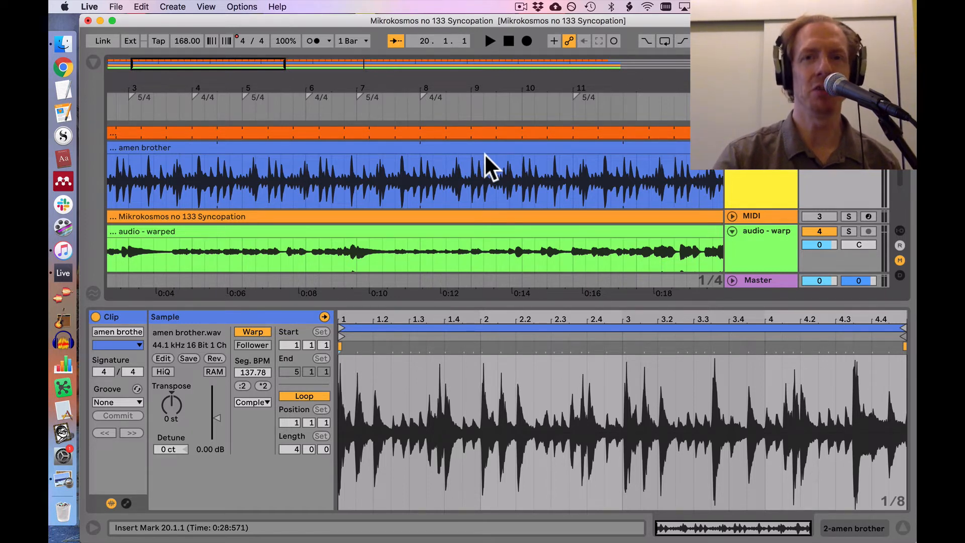
scroll(484, 153, left, 5)
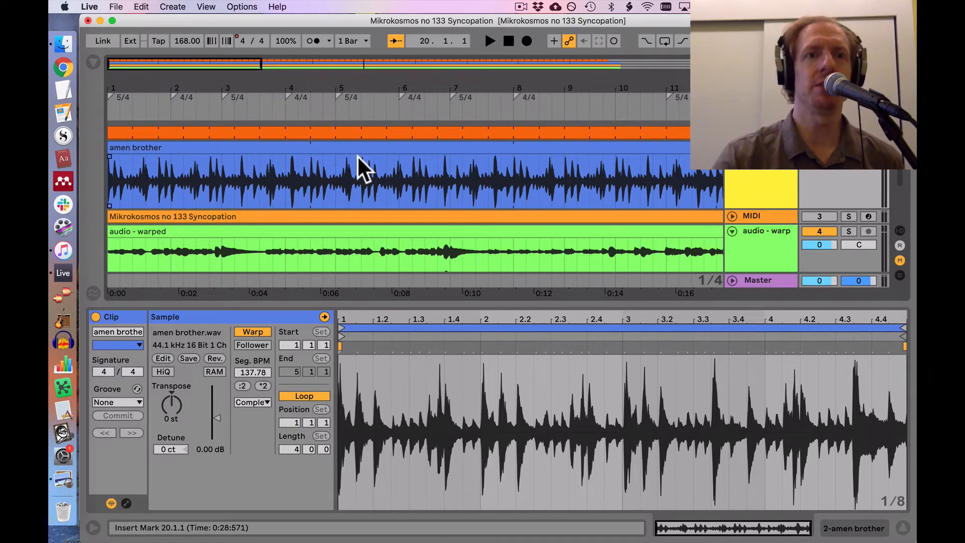
Step: Loop the arrangement from 1.1.1 to 4.3.1 and play it briefly to hear one full drum pattern
click(306, 171)
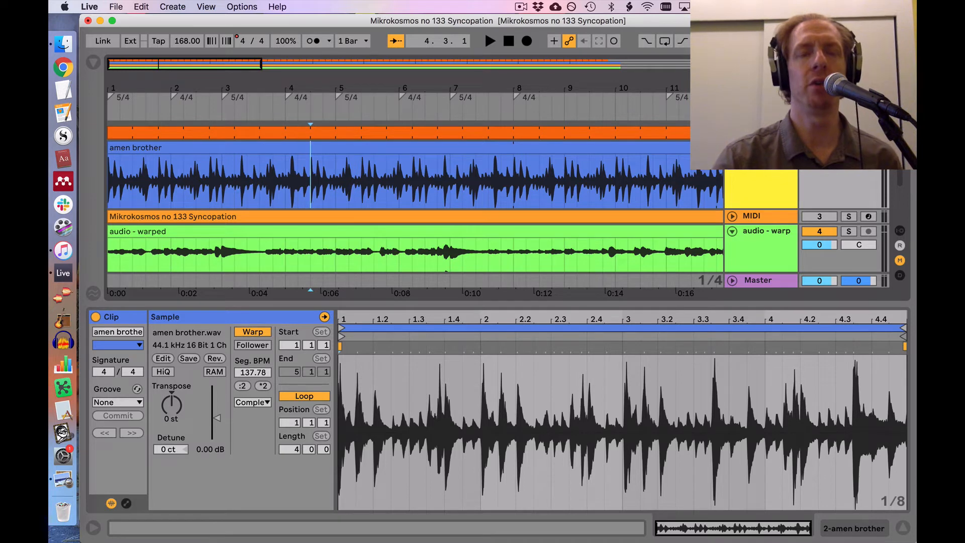
key(space)
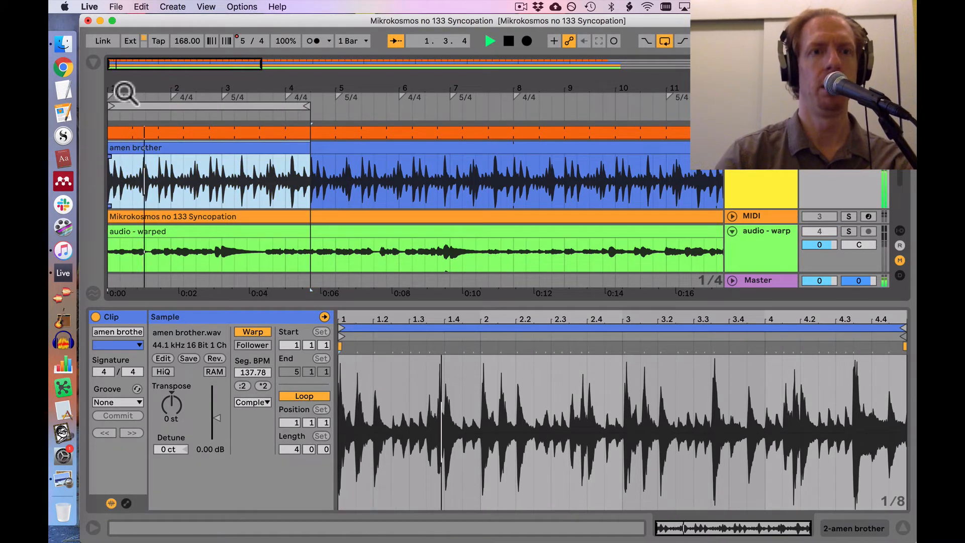
mouse_move(124, 92)
mouse_down()
mouse_move(128, 103)
mouse_move(131, 88)
mouse_up()
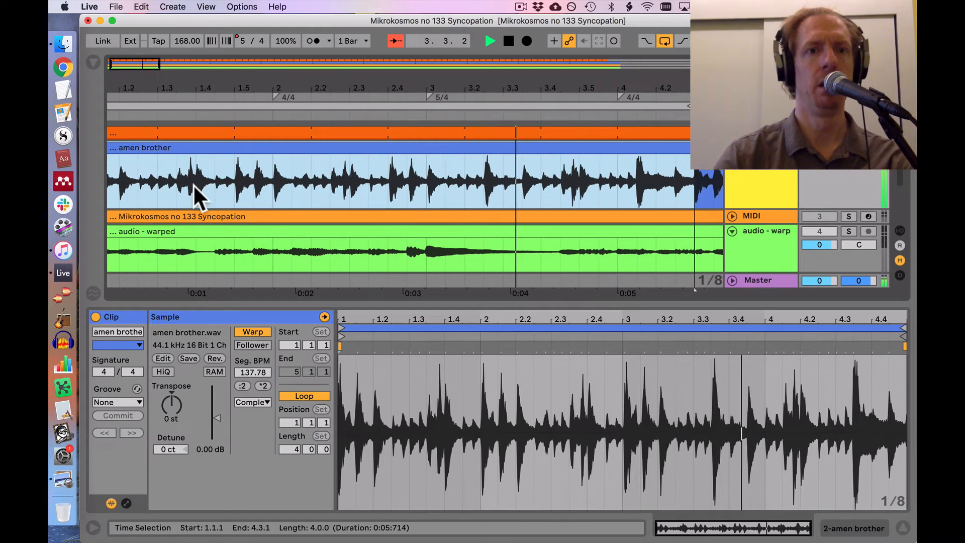
scroll(235, 182, left, 2)
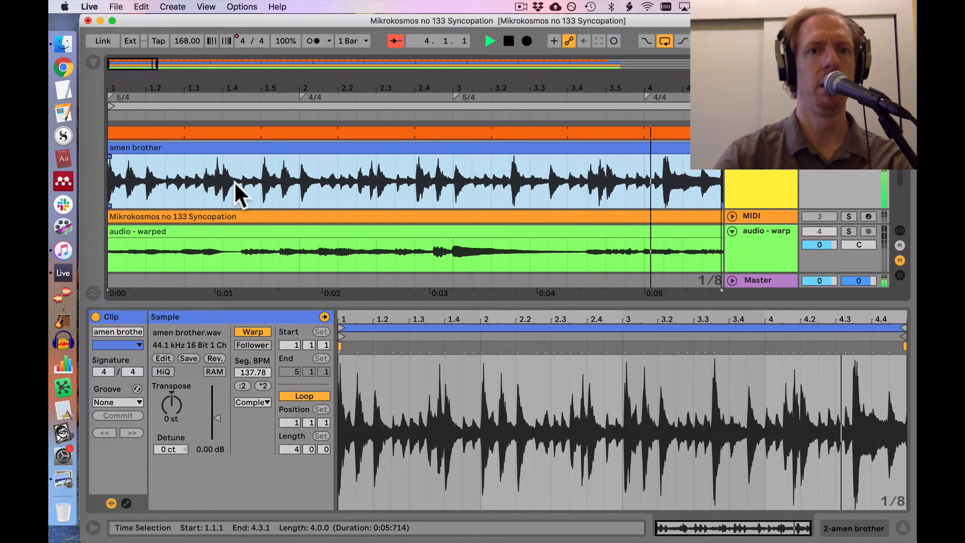
click(295, 176)
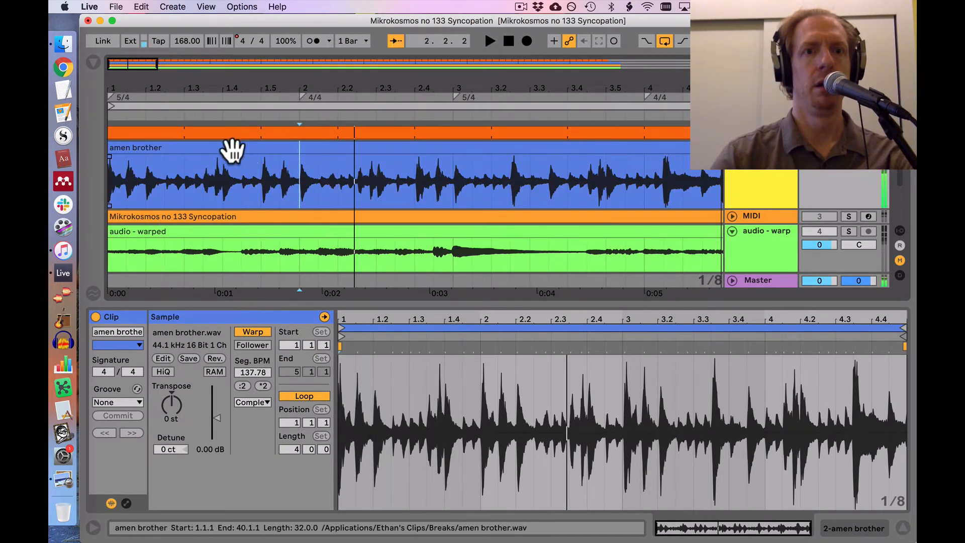
key(space)
Step: Split the "amen brother" clip at 1.5.1 and 2.4.1
click(261, 182)
key(super+e)
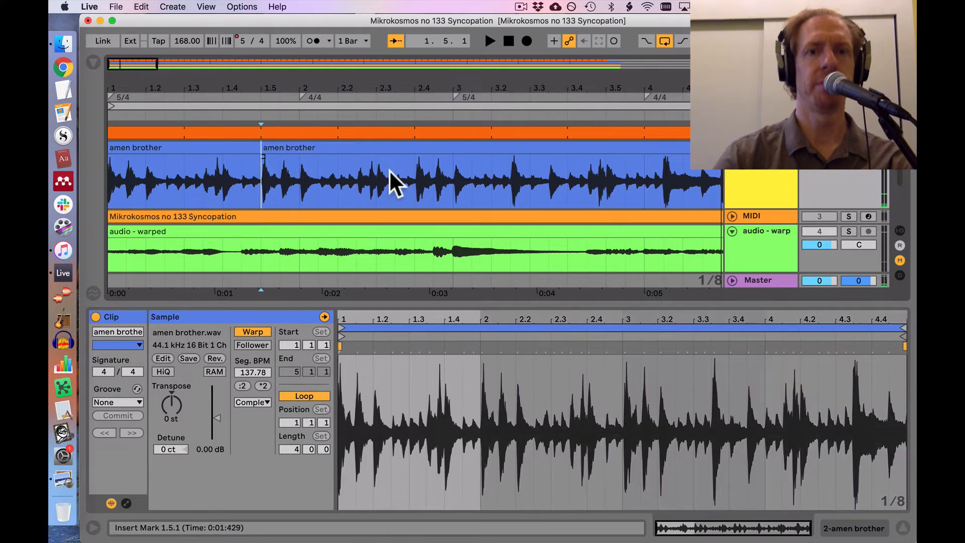
click(415, 177)
key(super+e)
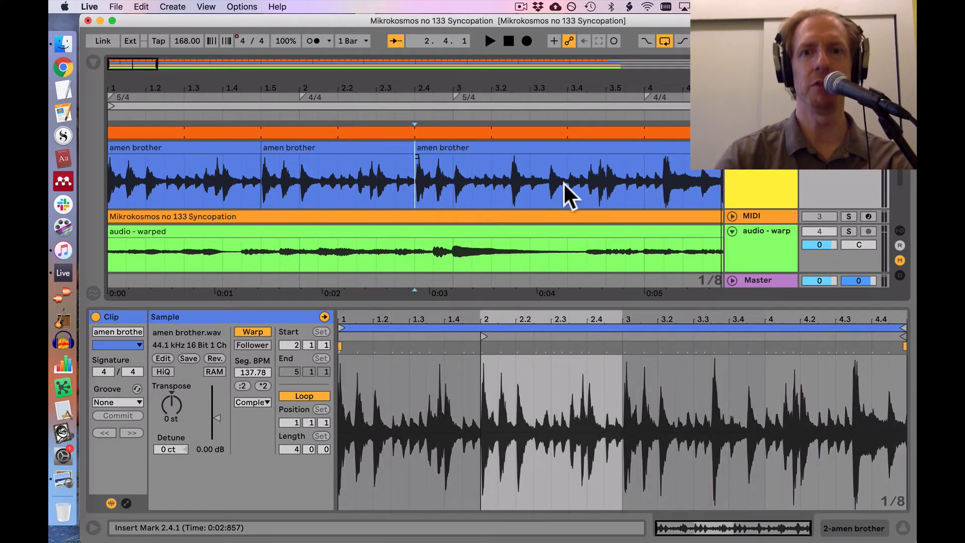
Step: Check the loop by ear, and split the remaining "amen brother" clip at 3.4.1 and 4.3.1
scroll(563, 182, right, 3)
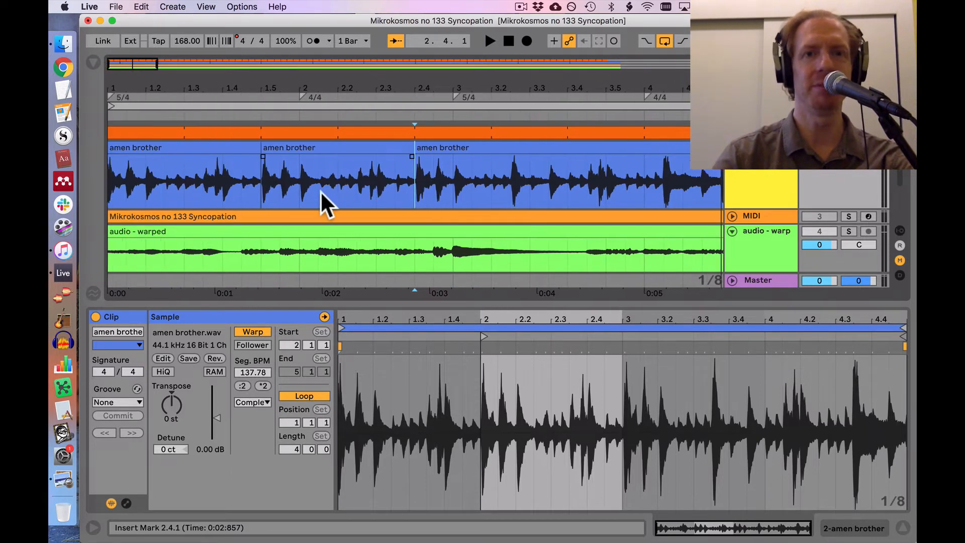
key(space)
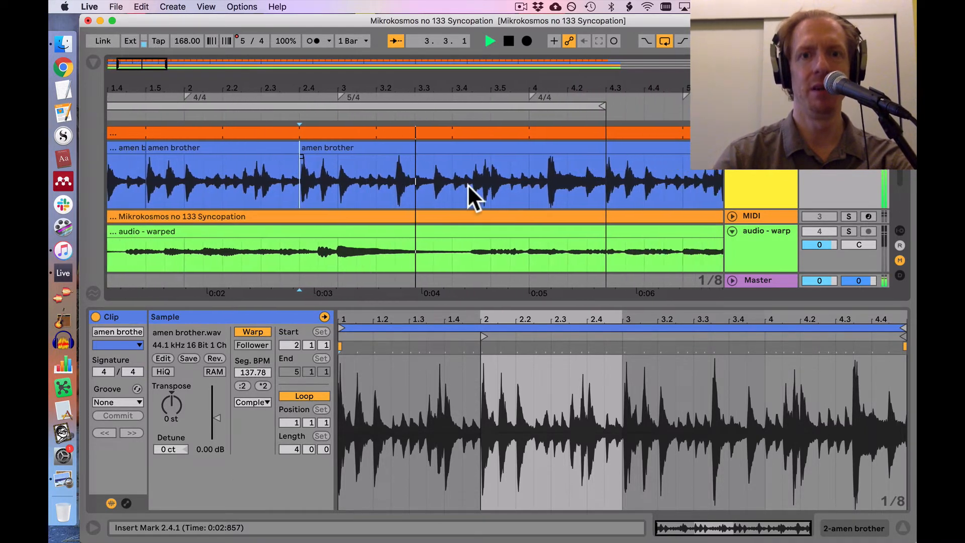
key(space)
click(388, 186)
key(super+e)
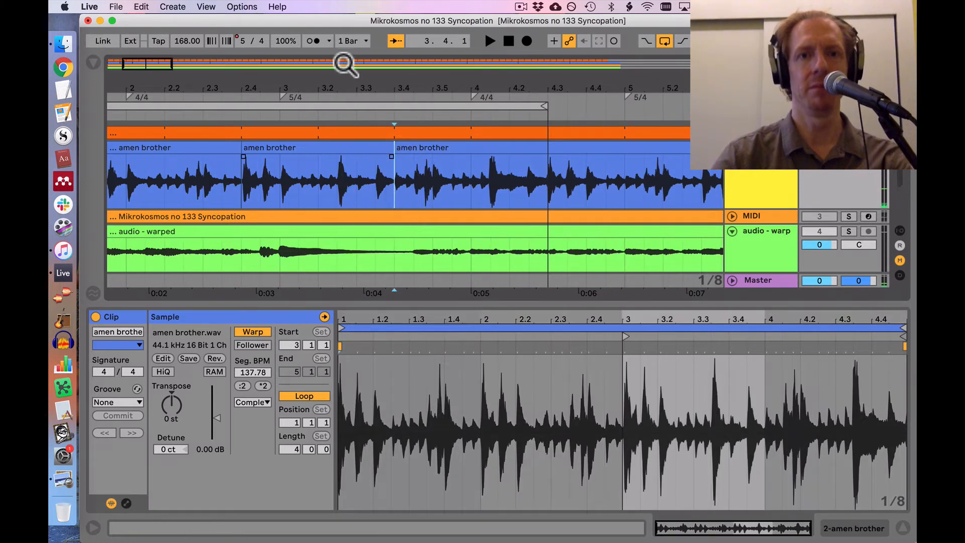
drag(338, 90, 244, 89)
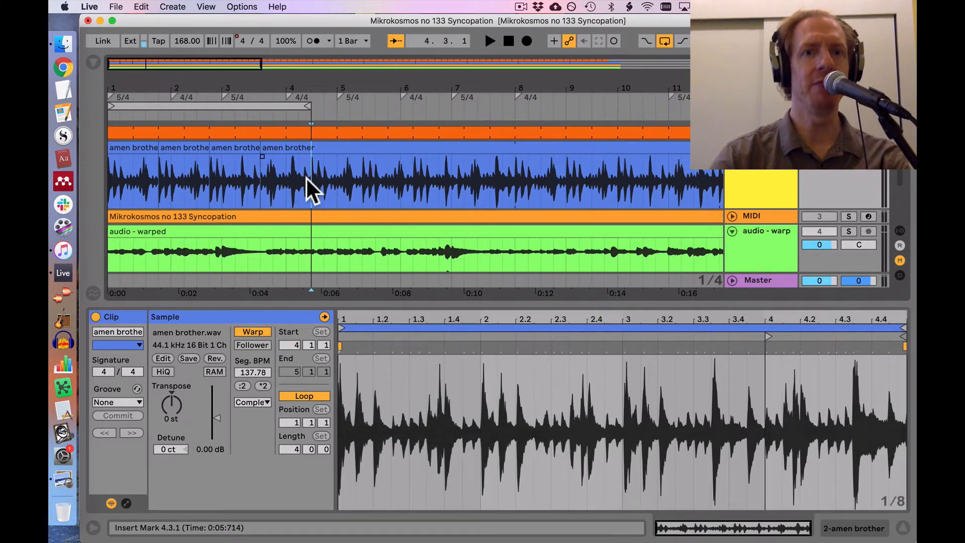
click(306, 176)
key(super+e)
Step: Colour the first drum segment, from 1.1.1 to 1.5.1, bright cyan and rename it "amen 1"
click(142, 147)
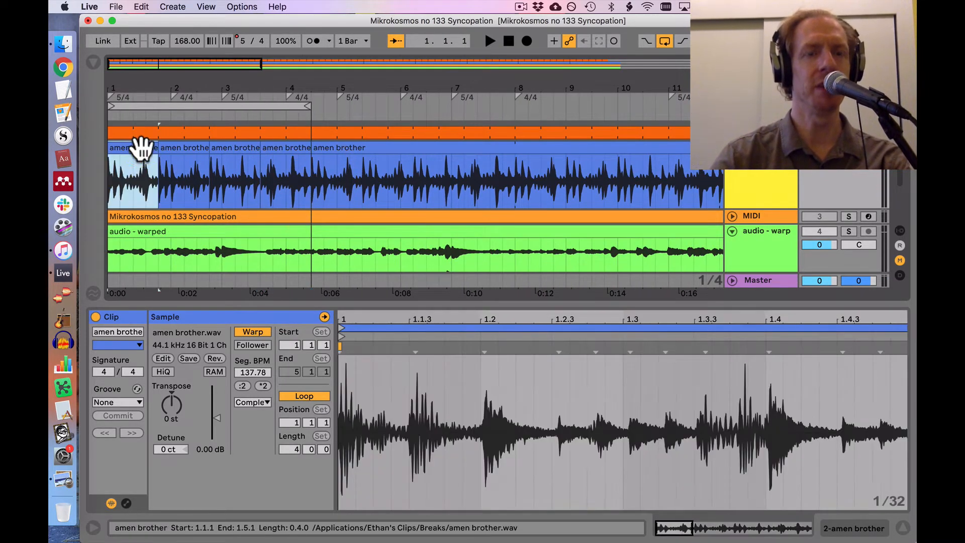
right_click(143, 143)
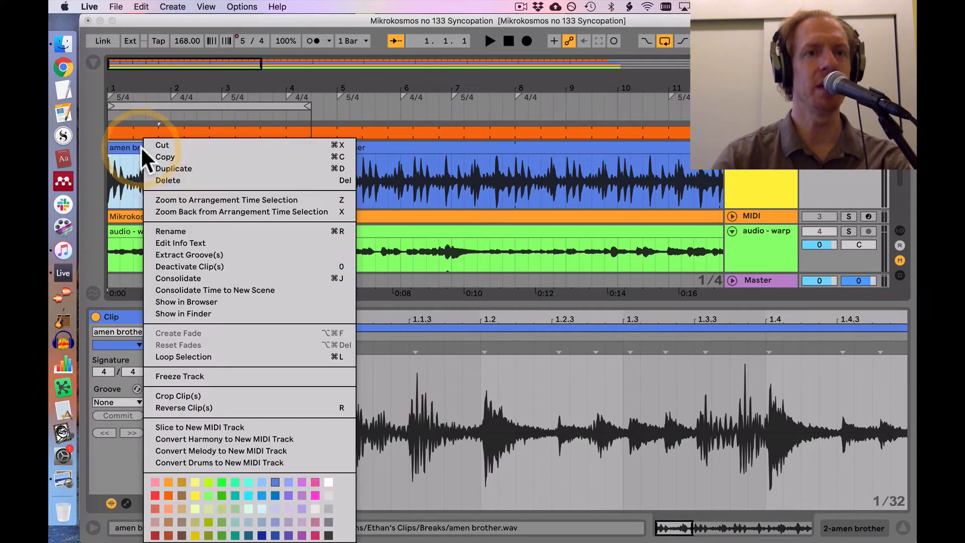
click(248, 482)
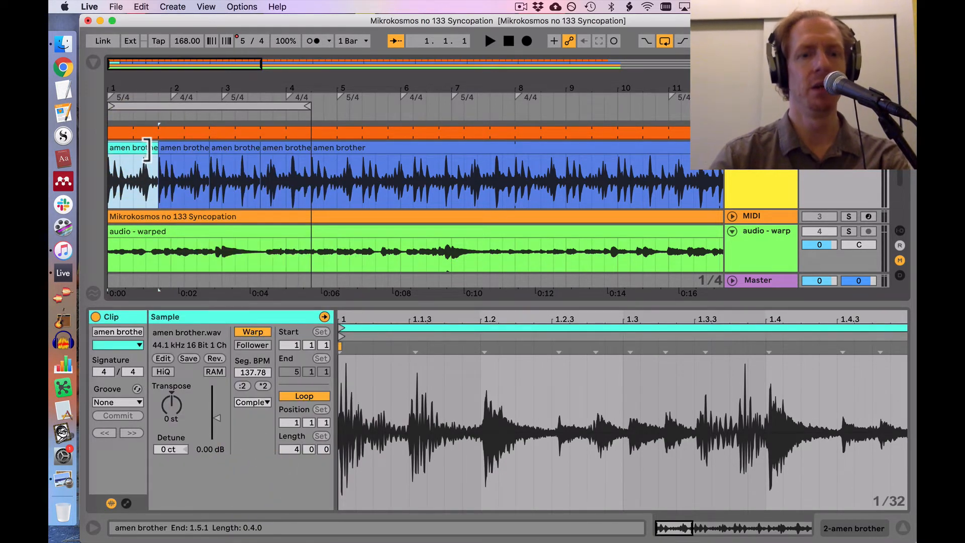
text(amen 1)
key(Return)
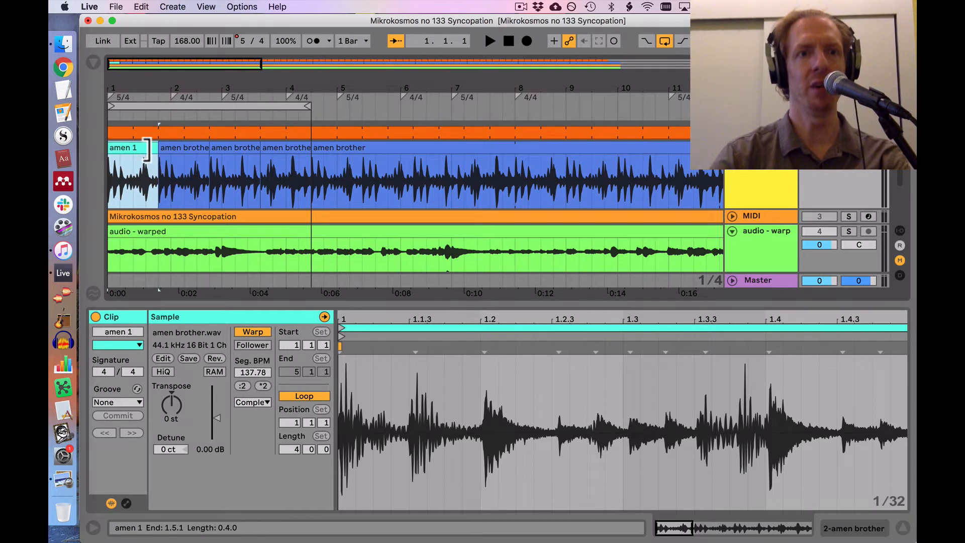
Step: Colour the second drum segment, from 1.5.1 to 2.4.1, light blue and rename it "amen 2"
click(171, 146)
right_click(171, 144)
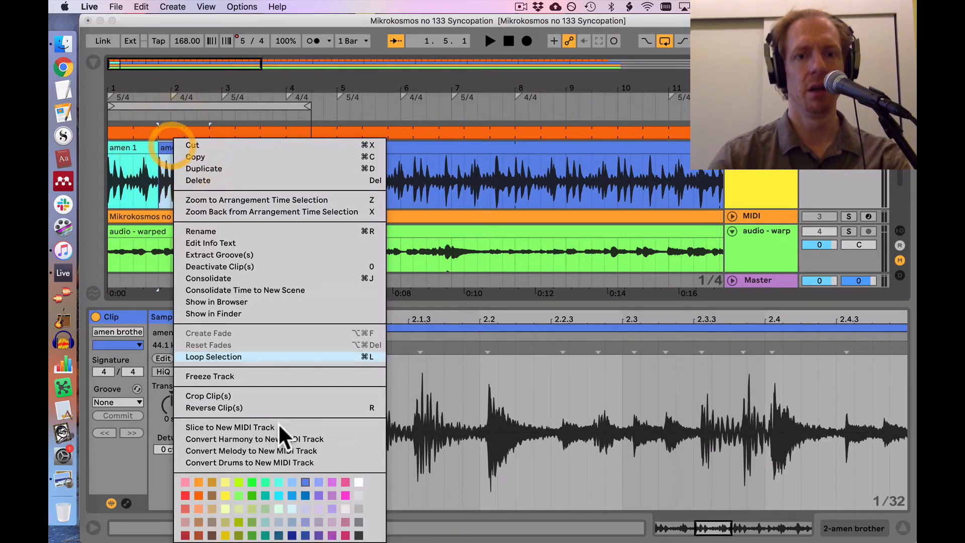
click(288, 480)
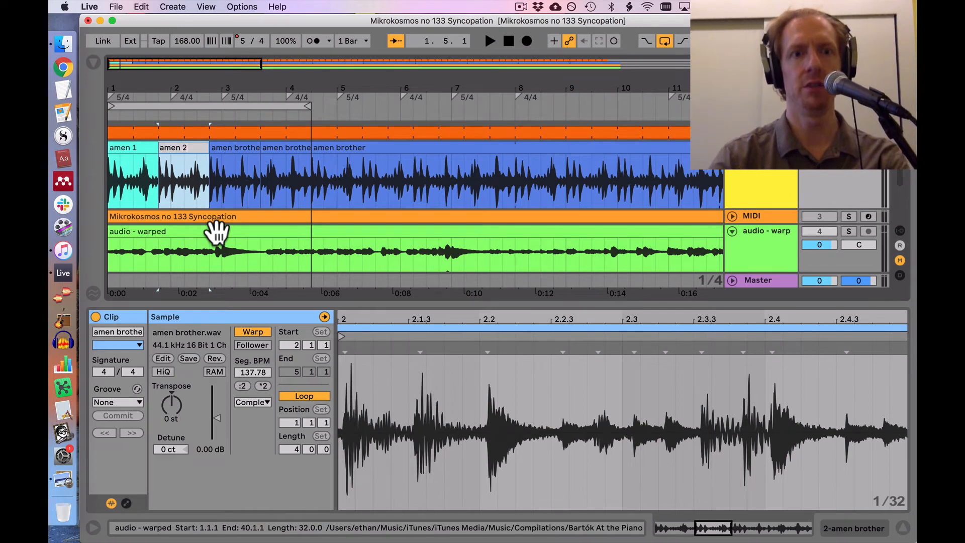
Step: Colour the third drum segment, from 2.4.1 to 3.4.1, medium blue and rename it "amen 3"
click(259, 194)
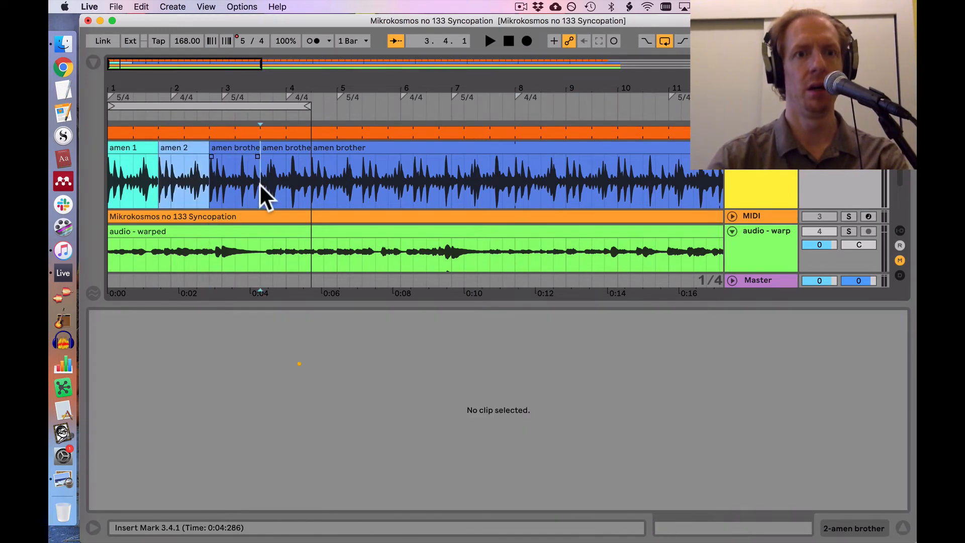
right_click(241, 142)
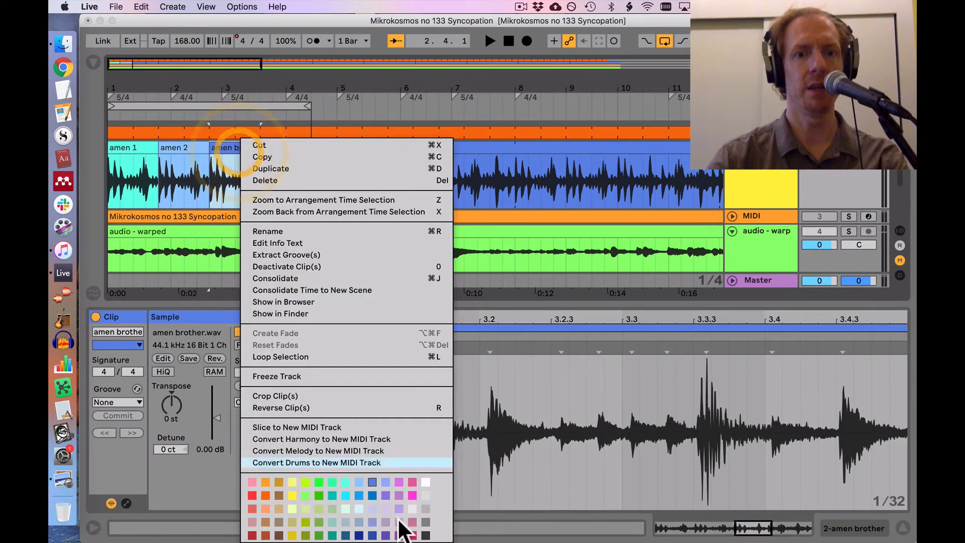
click(384, 481)
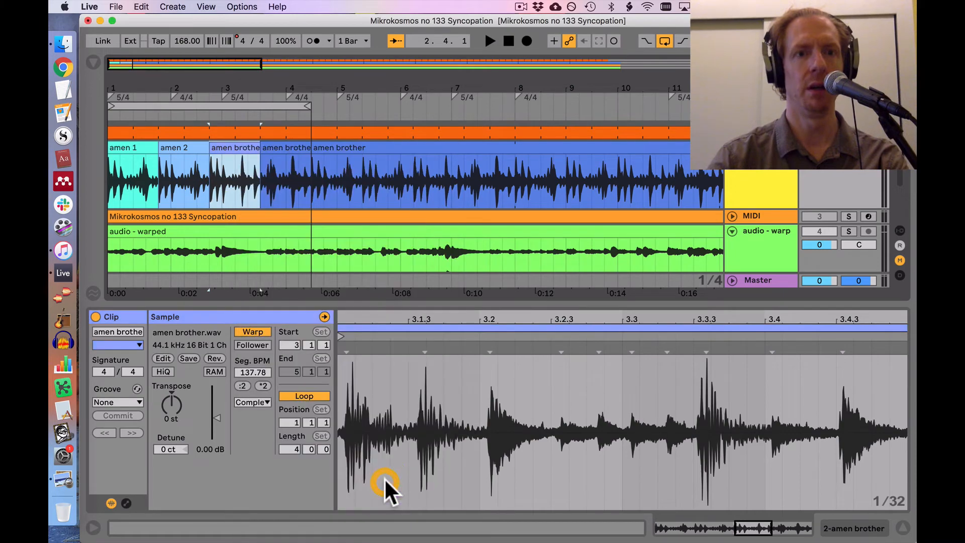
right_click(229, 142)
click(230, 142)
right_click(230, 143)
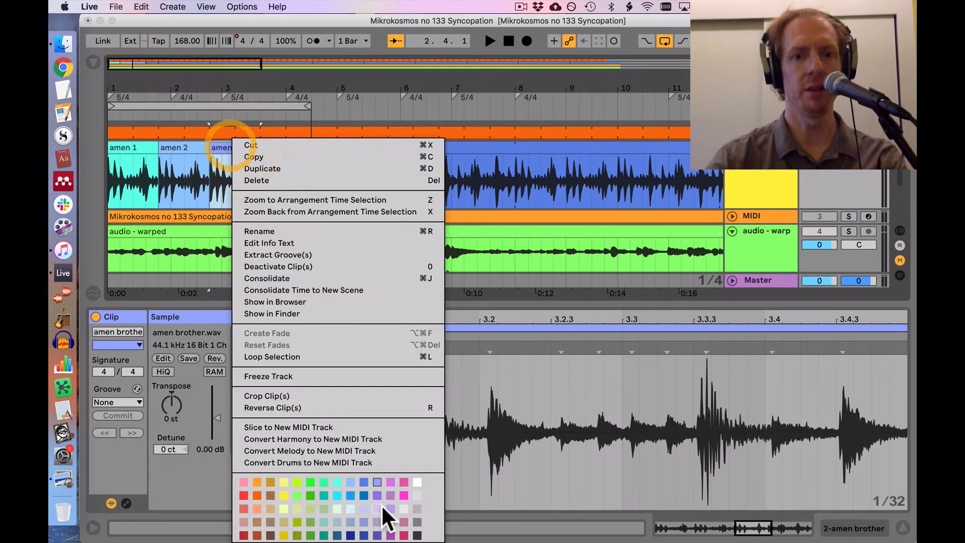
click(366, 495)
key(super+c)
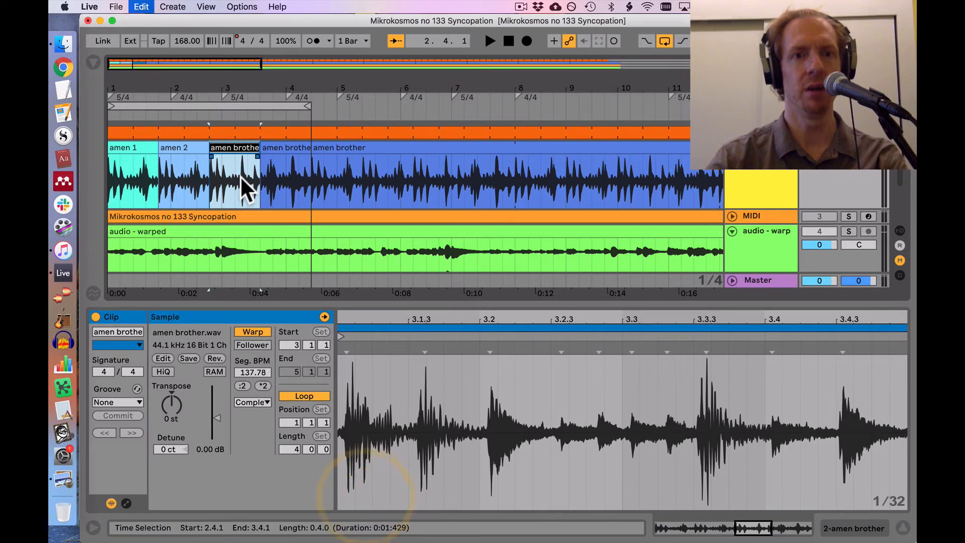
text(amen 3)
key(Return)
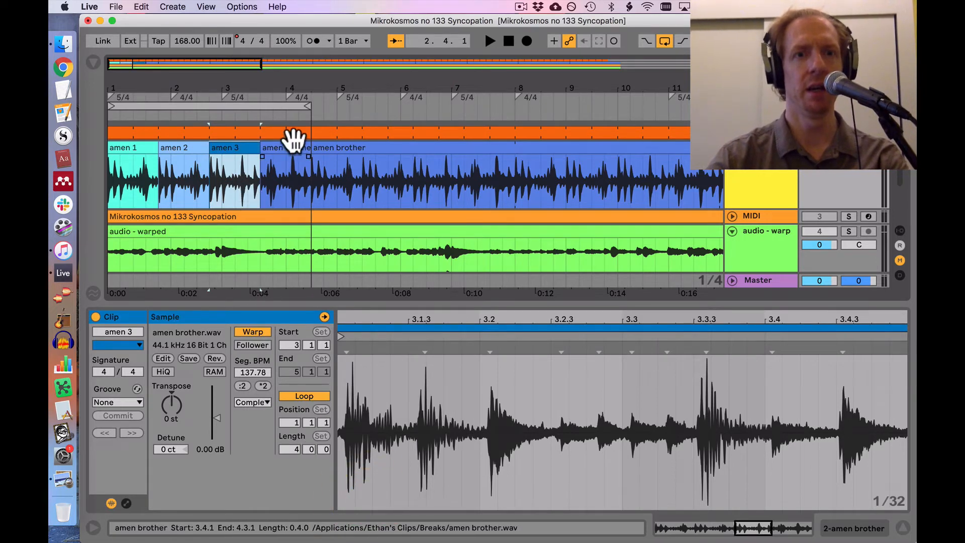
Step: Colour the fourth drum segment, from 3.4.1 to 4.3.1, navy blue, name it "amen 4", and save the set
click(286, 155)
right_click(292, 153)
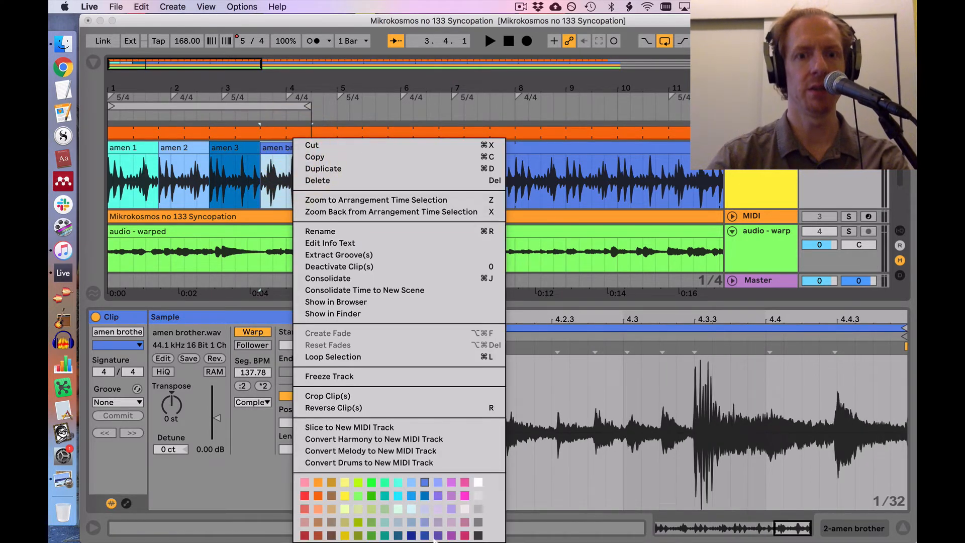
click(412, 535)
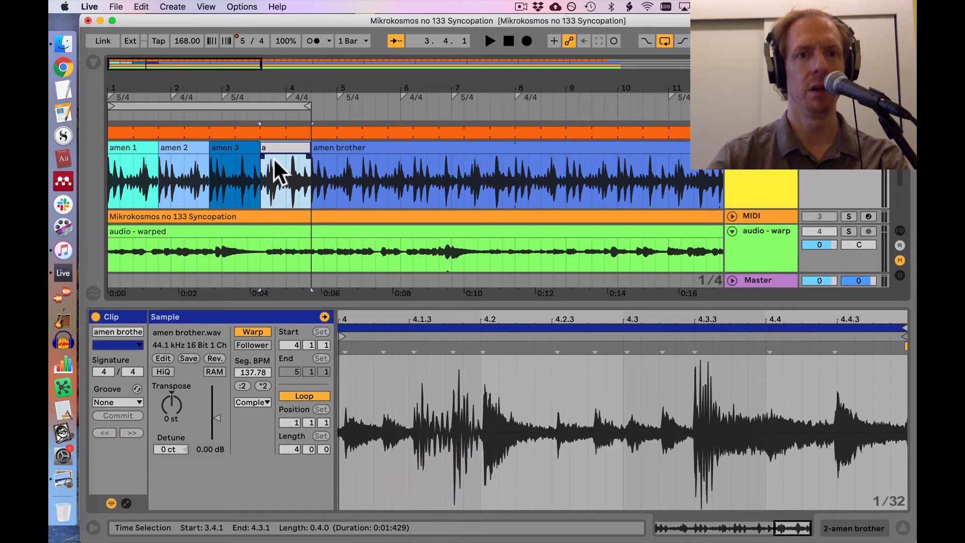
key(Return)
key(super+s)
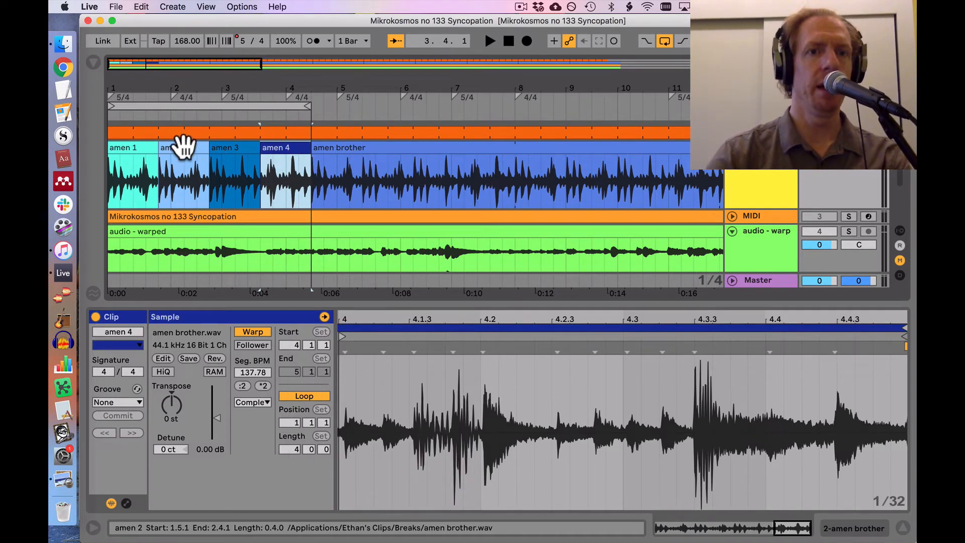
Step: Trim the remaining "amen brother" clip to start at 11.2.1, and move "amen 2" through "amen 4" together to start at 2.1.1
drag(315, 150, 680, 151)
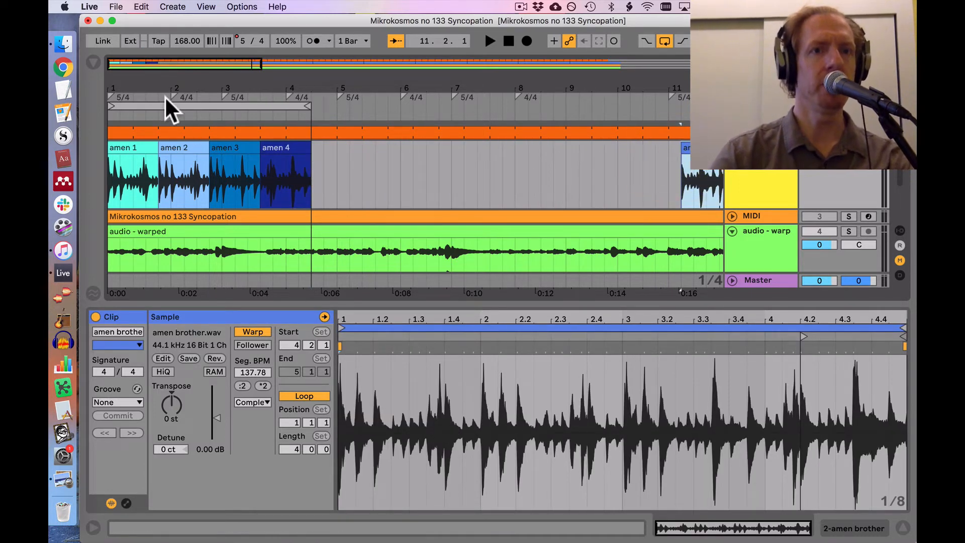
drag(177, 106, 177, 114)
click(183, 151)
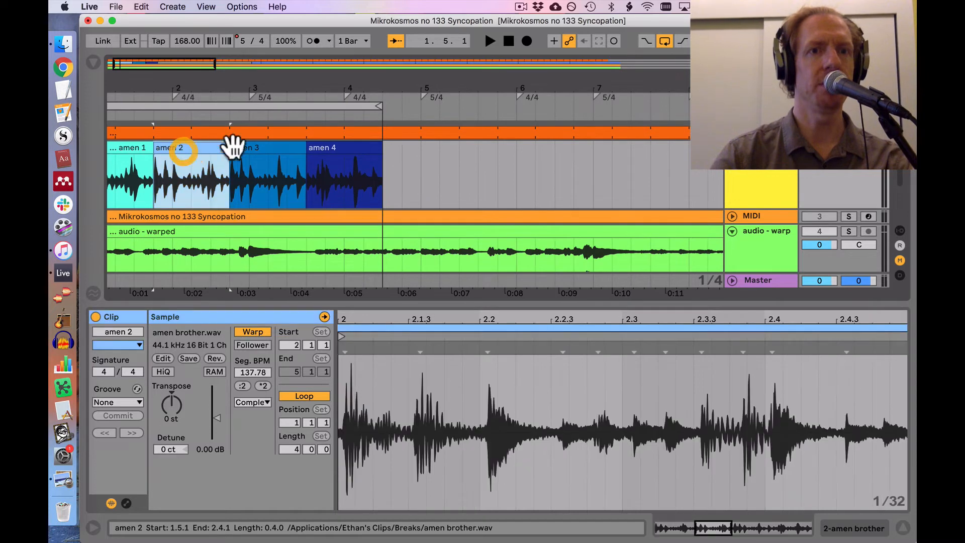
shift+click(330, 149)
key(super+x)
click(175, 174)
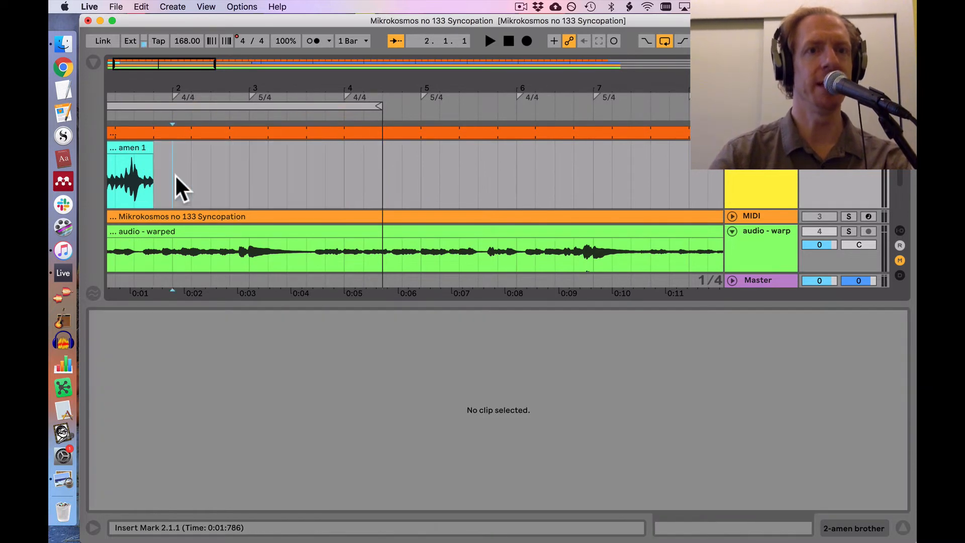
key(super+v)
Step: Move the "amen 4" clip to start on the downbeat of bar 4, at 4.1.1
click(269, 148)
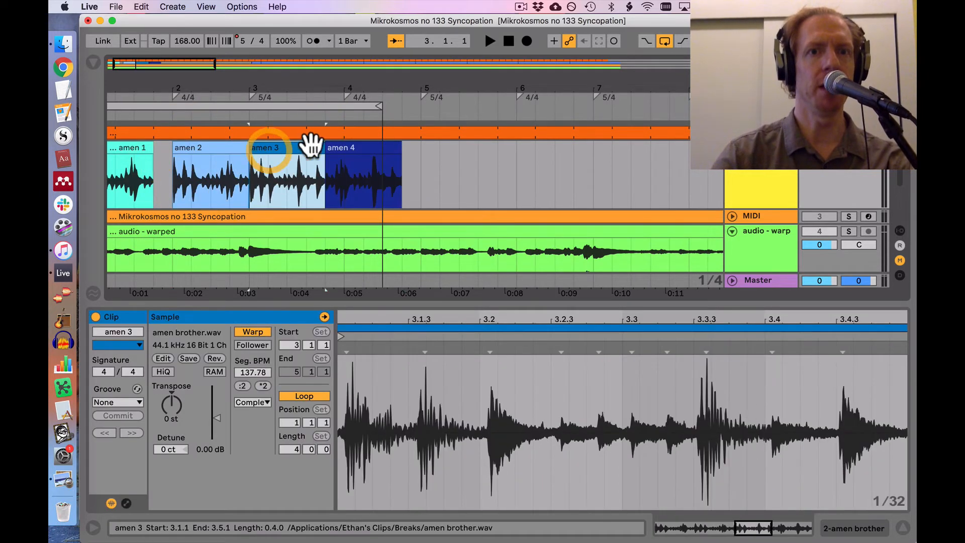
click(347, 146)
key(super+x)
click(342, 159)
key(super+v)
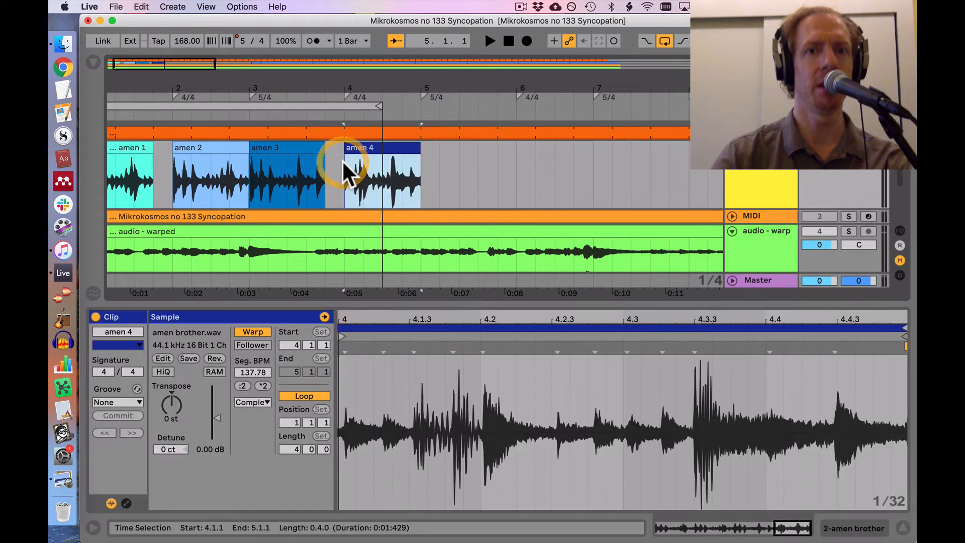
Step: Duplicate the "amen 1" to "amen 4" clips of bars 1 to 4 into bars 5 to 8
click(120, 151)
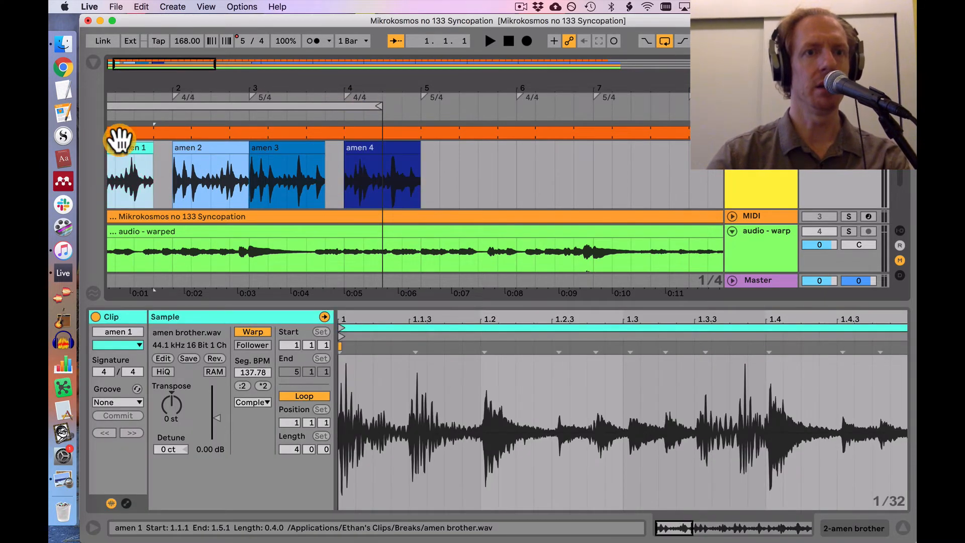
scroll(119, 141, left, 2)
shift+click(433, 146)
key(super+d)
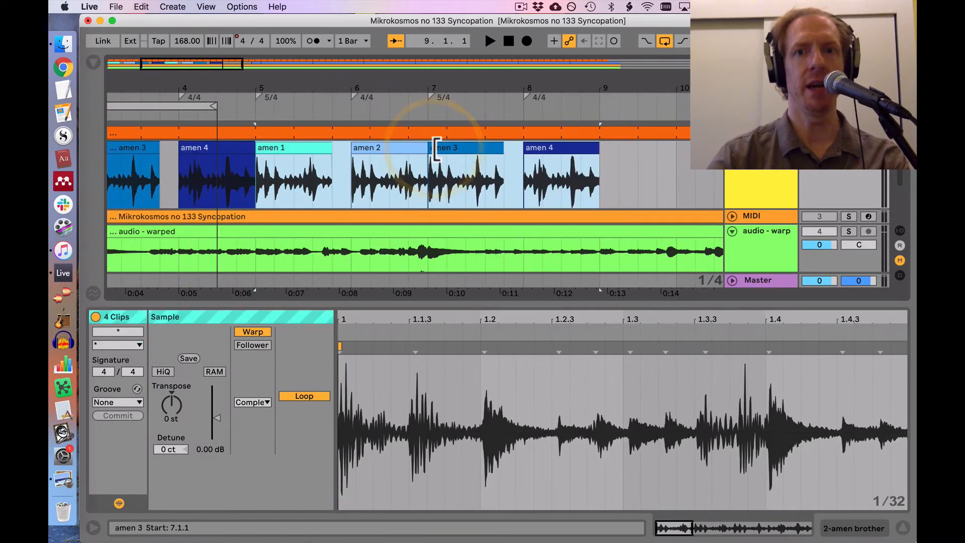
Step: Trim the start of the leftover "amen brother" clip further back in the arrangement, to 20.1.1
click(360, 170)
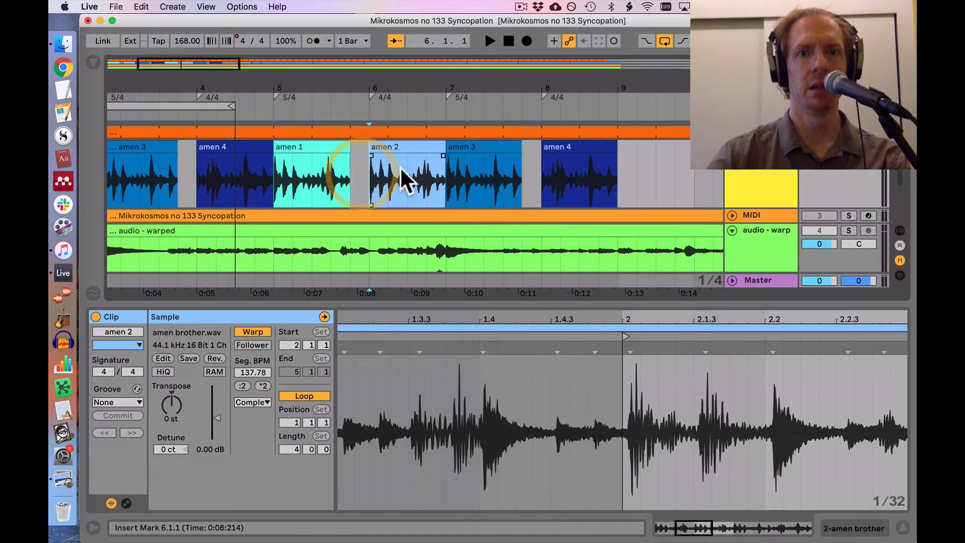
scroll(479, 159, right, 1)
scroll(479, 159, left, 1)
drag(466, 84, 401, 85)
drag(571, 141, 849, 146)
drag(807, 170, 587, 172)
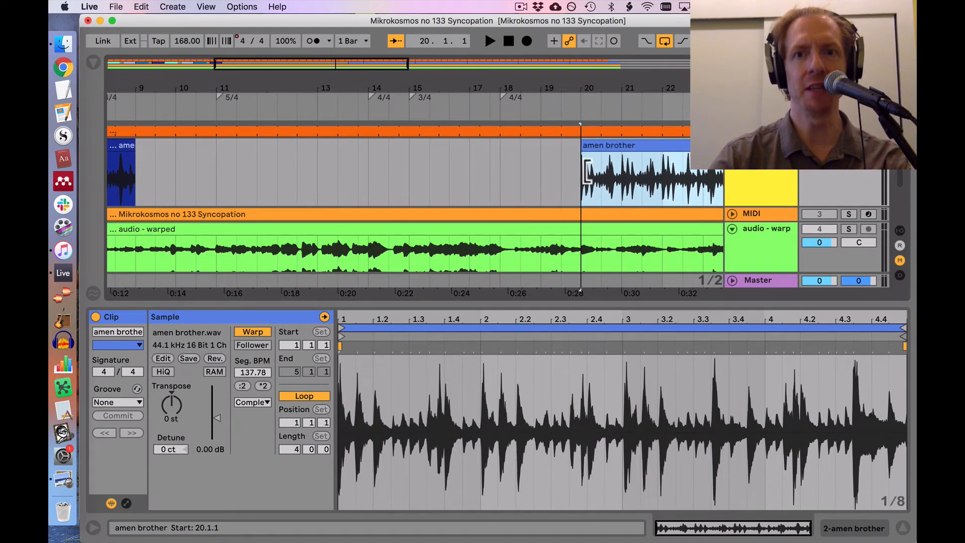
scroll(584, 170, right, 7)
scroll(584, 169, left, 14)
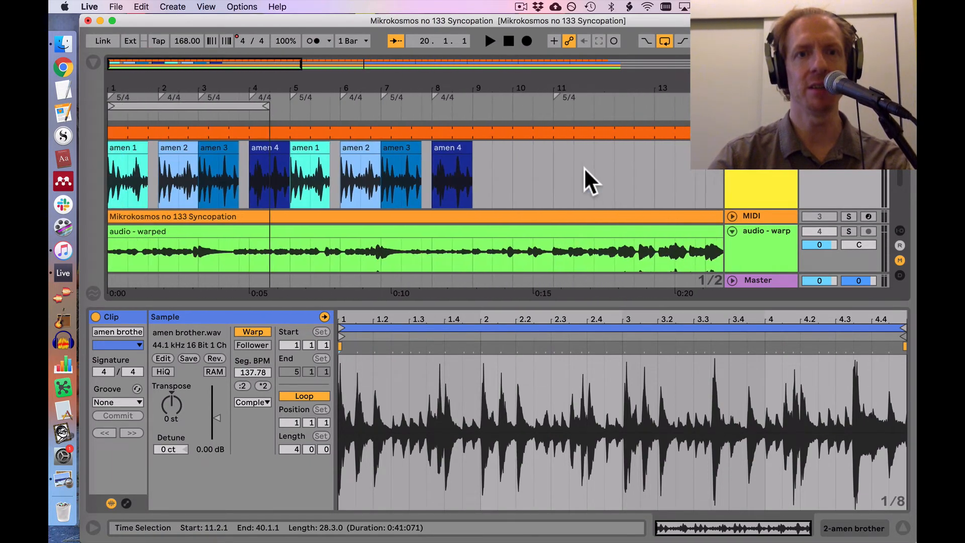
Step: Set the arrangement loop from 1.1.1 to 9.1.1 and listen to the eight drum clips from the beginning
drag(267, 106, 472, 107)
click(119, 153)
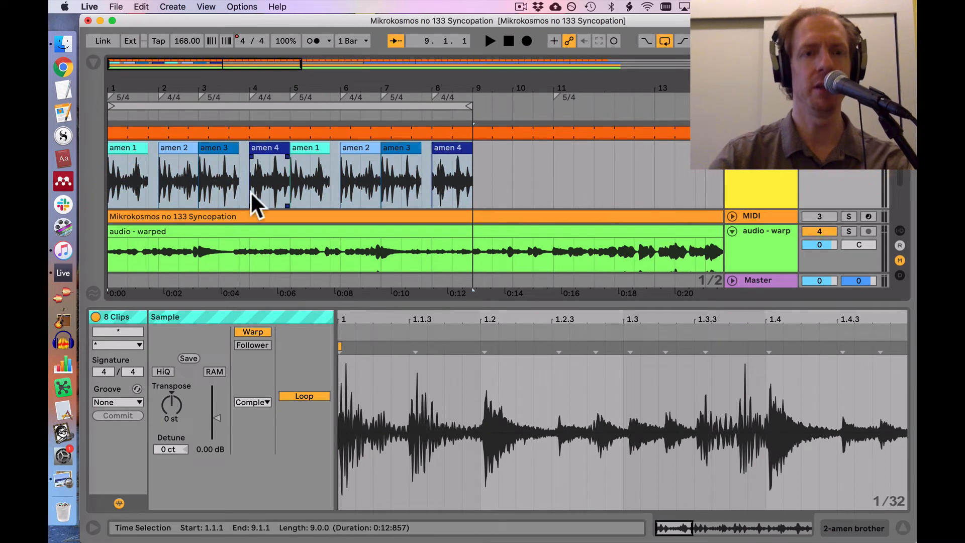
click(121, 147)
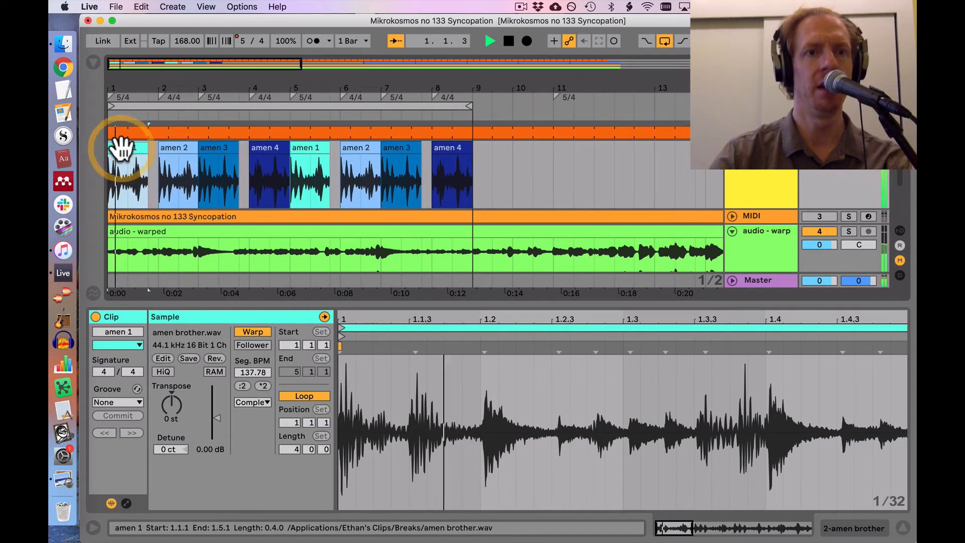
key(space)
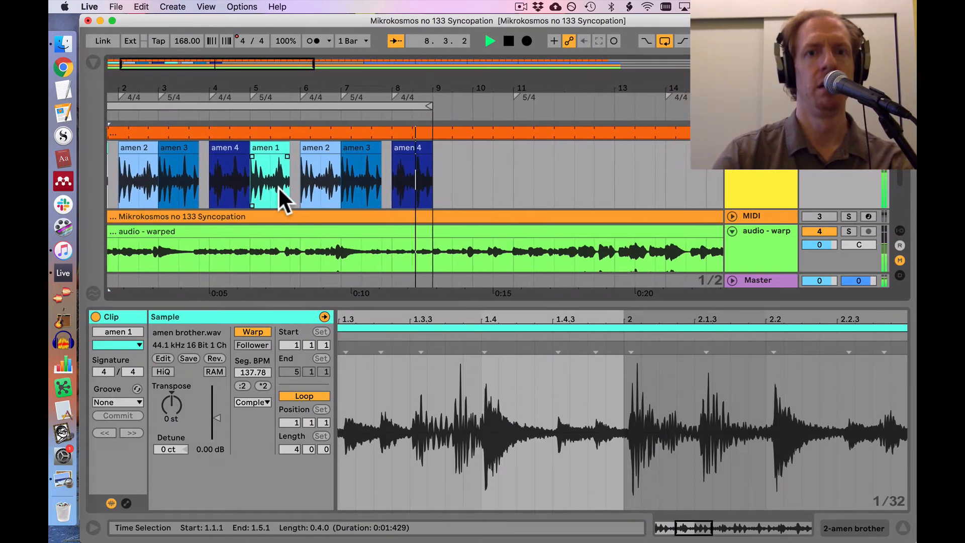
key(space)
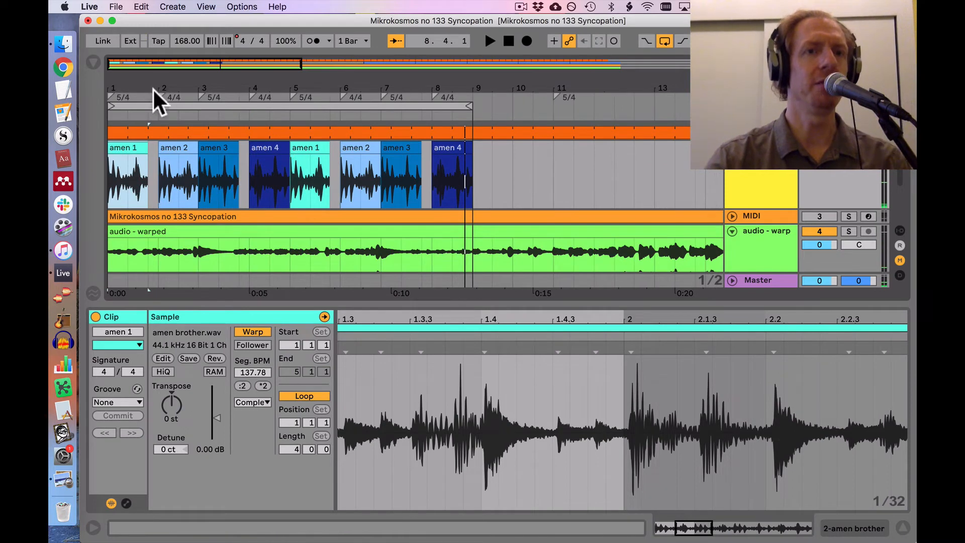
Step: Fill the 5/4 gaps by extending the first "amen 1" to 2.1.1 and the first "amen 3" to 4.1.1, and listen from the start
drag(148, 73, 144, 93)
scroll(211, 186, left, 3)
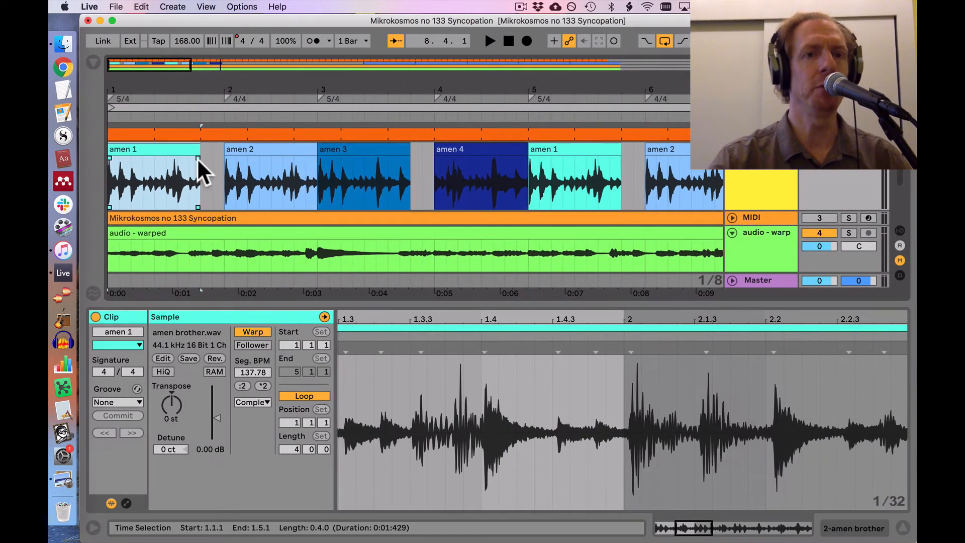
drag(191, 152, 216, 152)
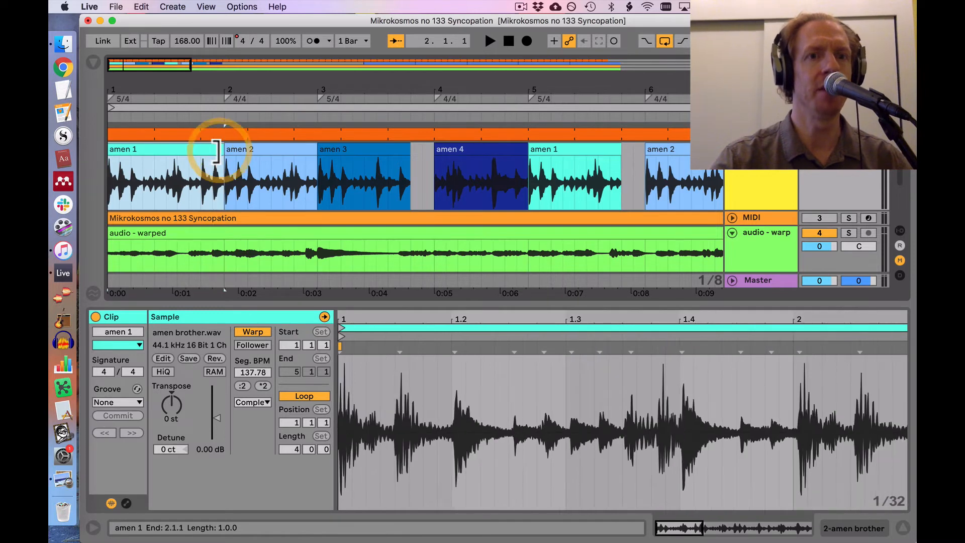
drag(402, 151, 432, 152)
click(145, 147)
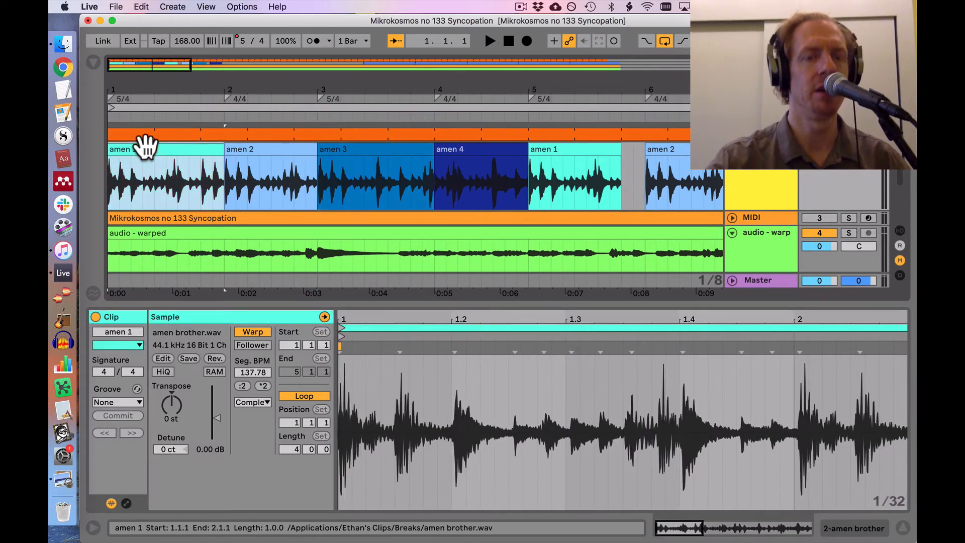
key(space)
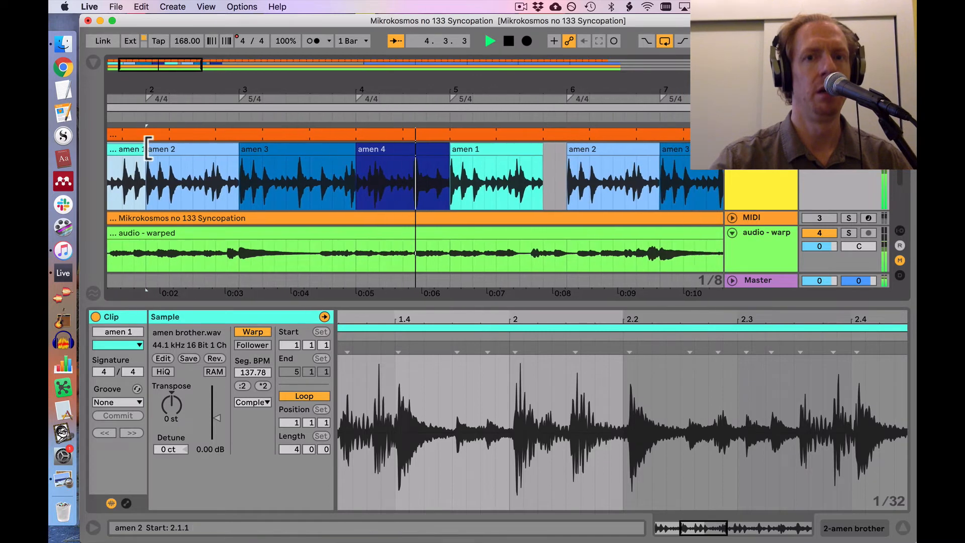
key(space)
scroll(145, 147, left, 5)
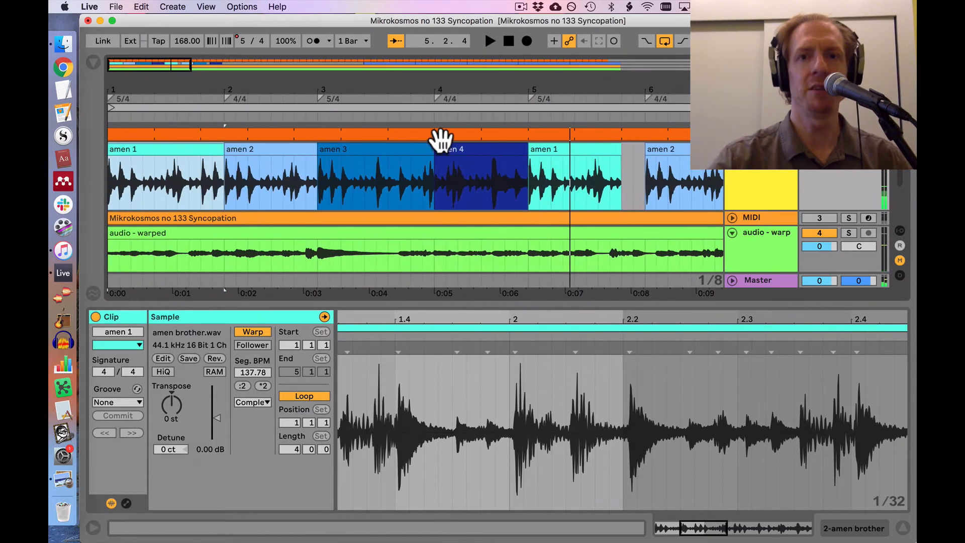
Step: Loop the first four drum clips from 1.1.1 to 5.1.1, and listen to them from the start and from 3.5.1
drag(522, 196, 47, 183)
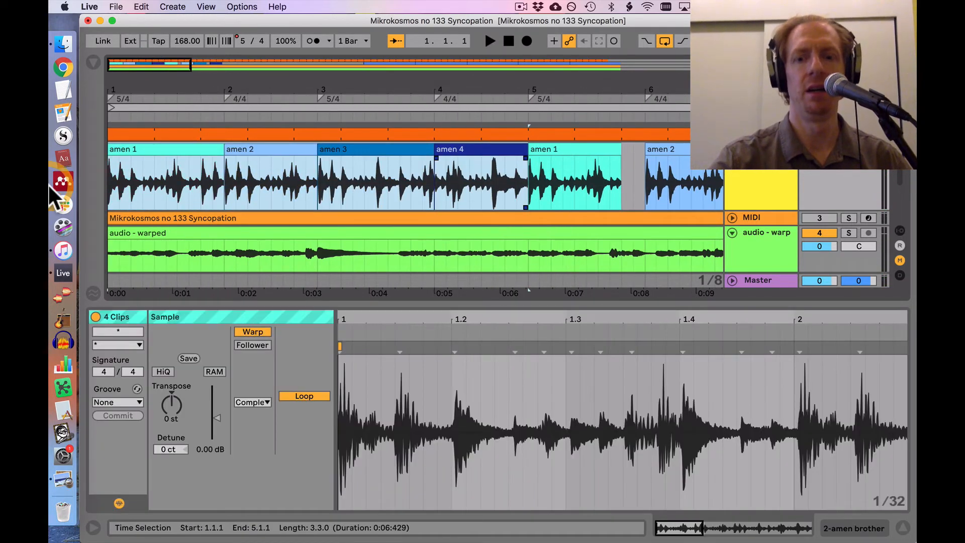
key(super+l)
key(space)
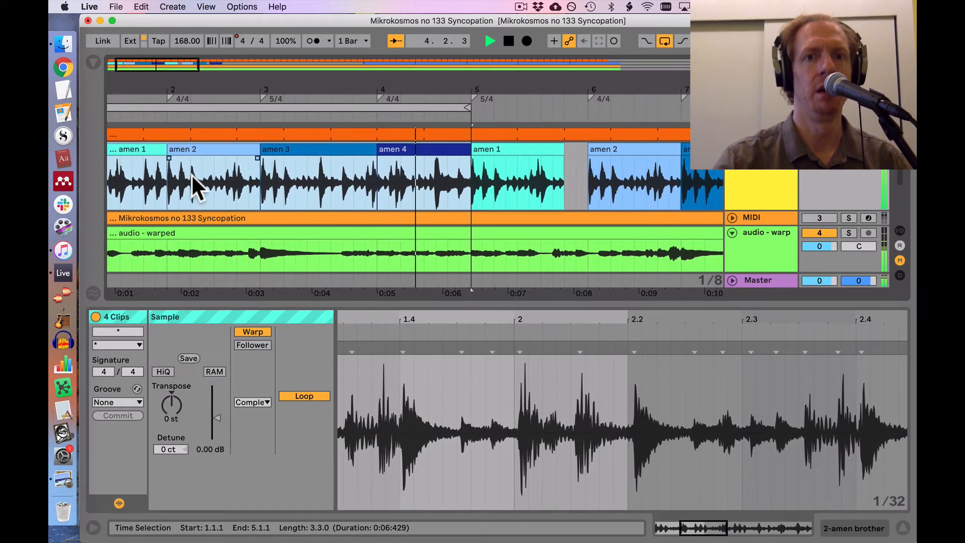
key(space)
click(411, 174)
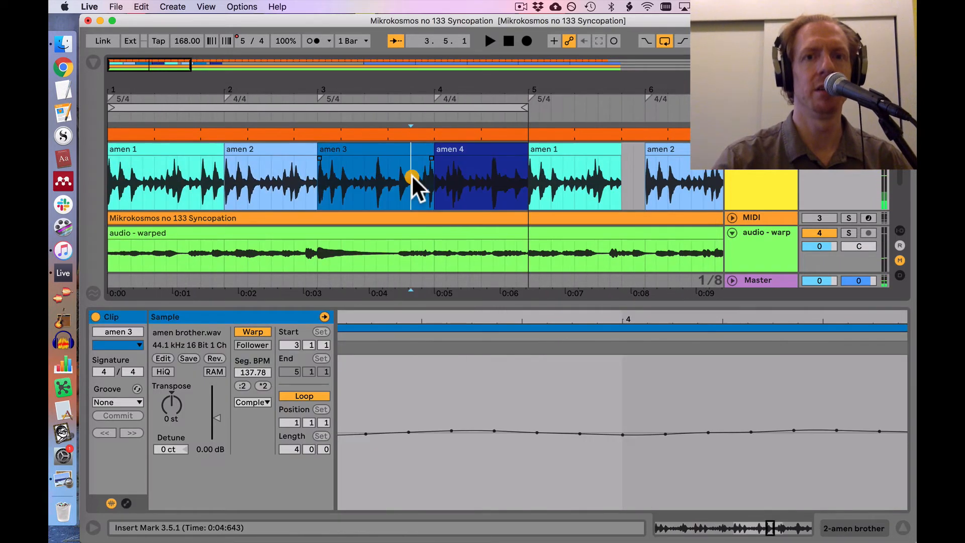
key(space)
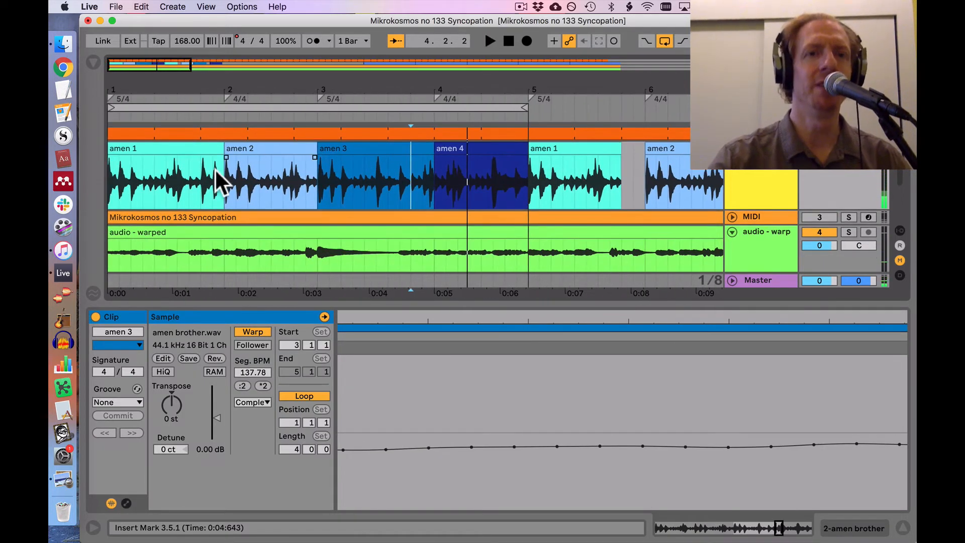
Step: Extend the start of the first "amen 2" clip back to 1.5.1, covering the added last beat of "amen 1"
click(197, 173)
drag(196, 172, 225, 172)
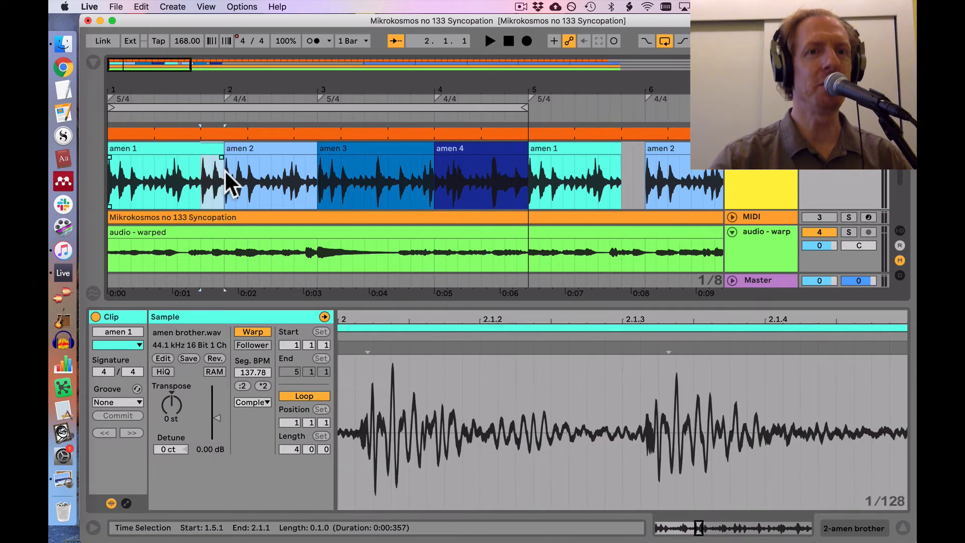
click(201, 182)
click(233, 148)
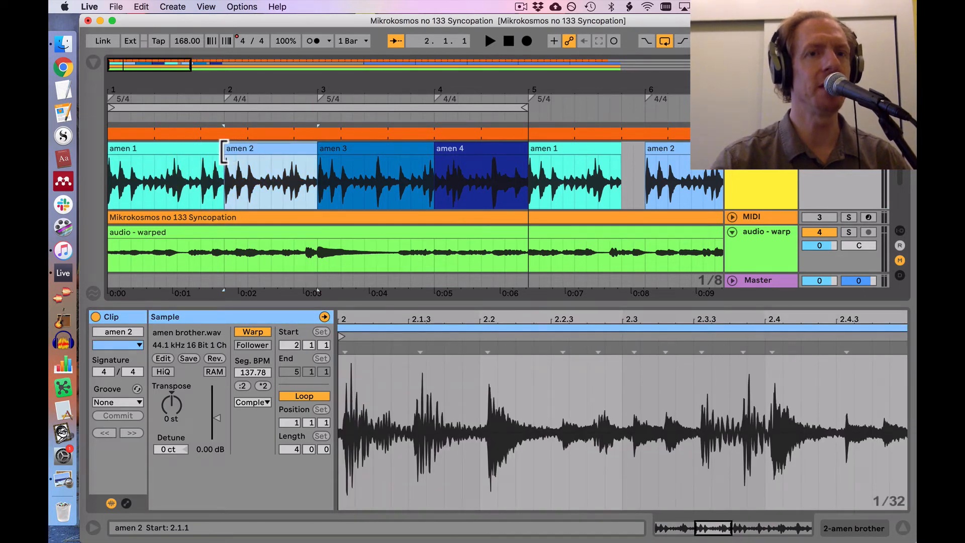
drag(224, 151, 200, 151)
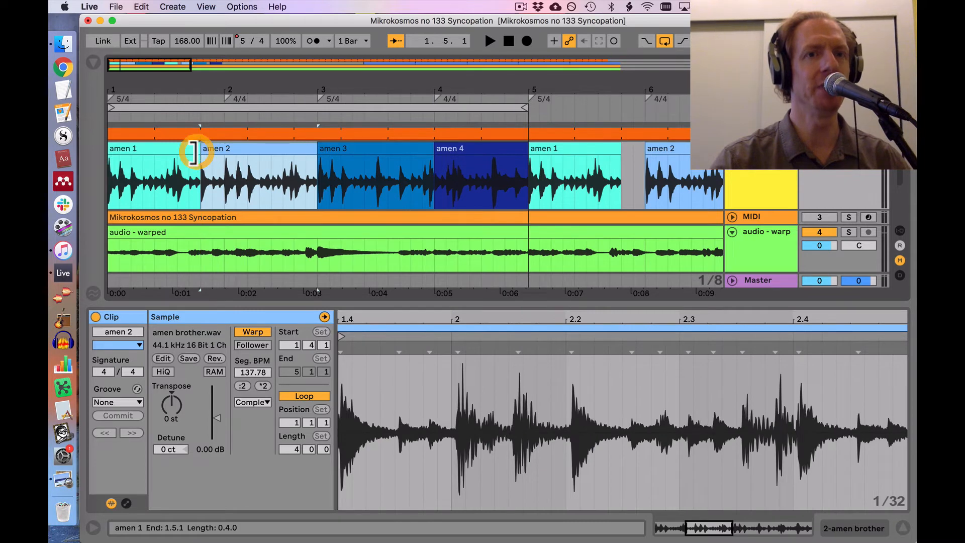
Step: Split the first "amen 2" clip at 2.1.1 and listen to the drums from the start of the arrangement
click(225, 185)
key(super+e)
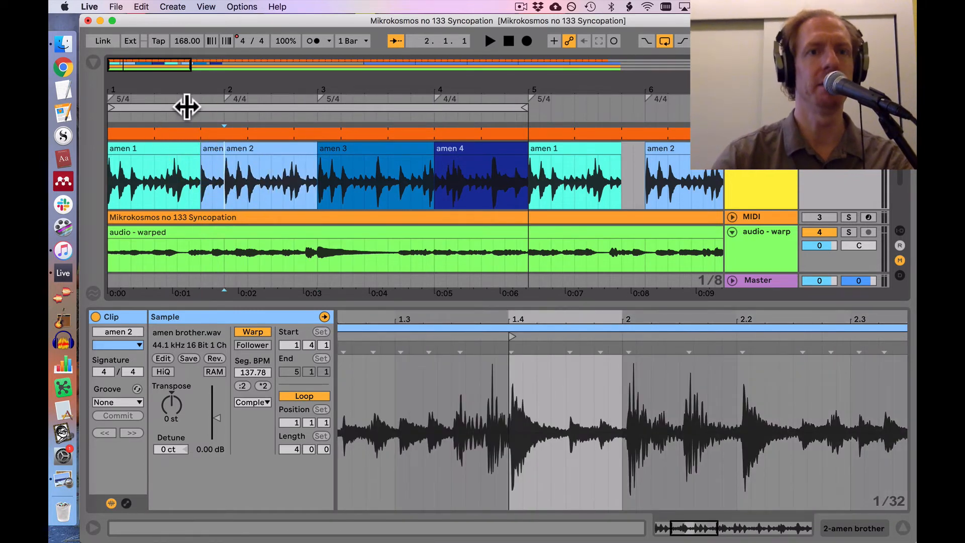
drag(177, 88, 143, 89)
click(123, 147)
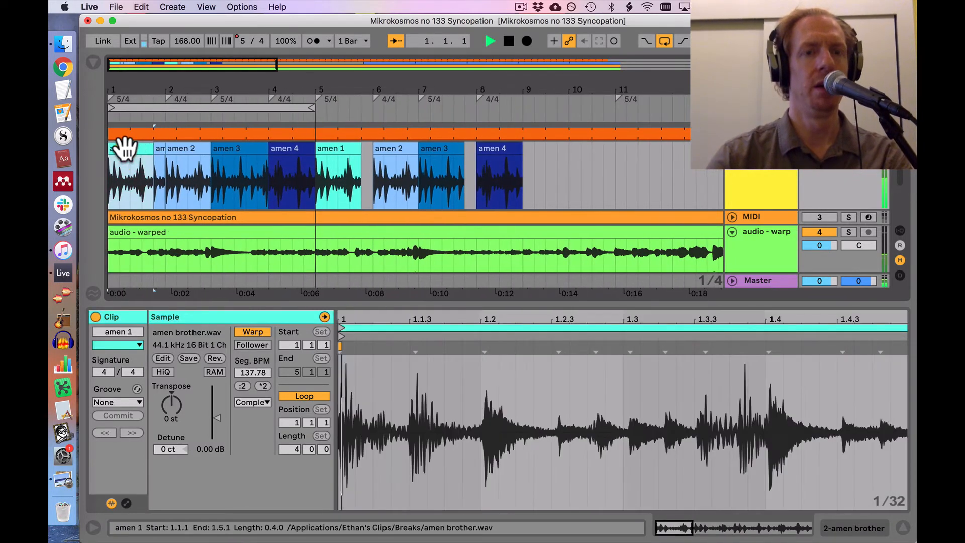
key(space)
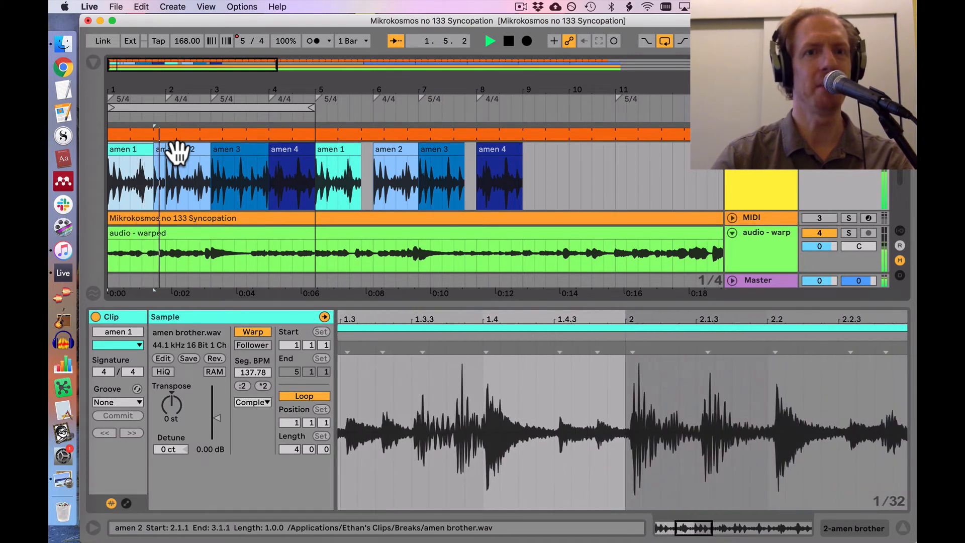
key(space)
Step: Duplicate the five drum clips in bars 1 to 4 so that they replace the clips from 5.1.1 to 9.1.1
click(108, 146)
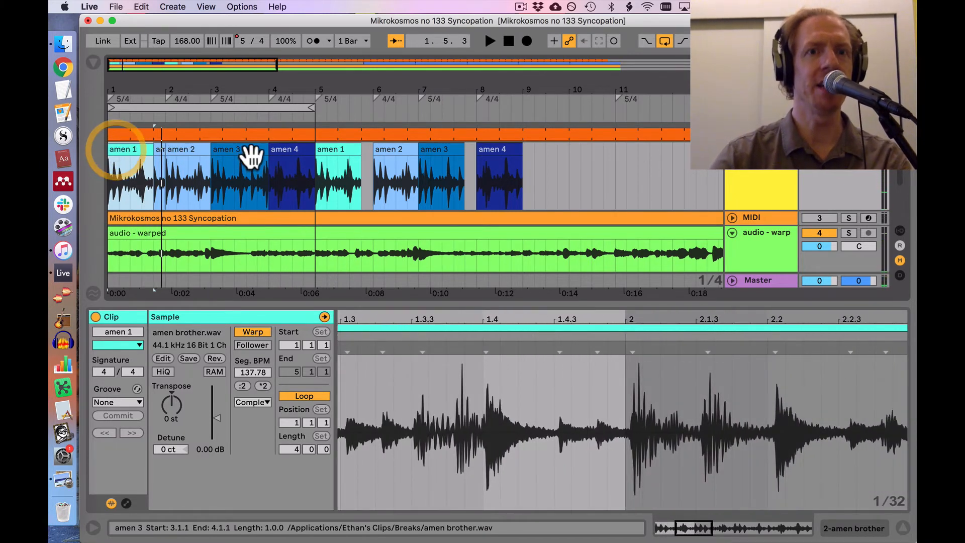
shift+click(294, 150)
click(294, 151)
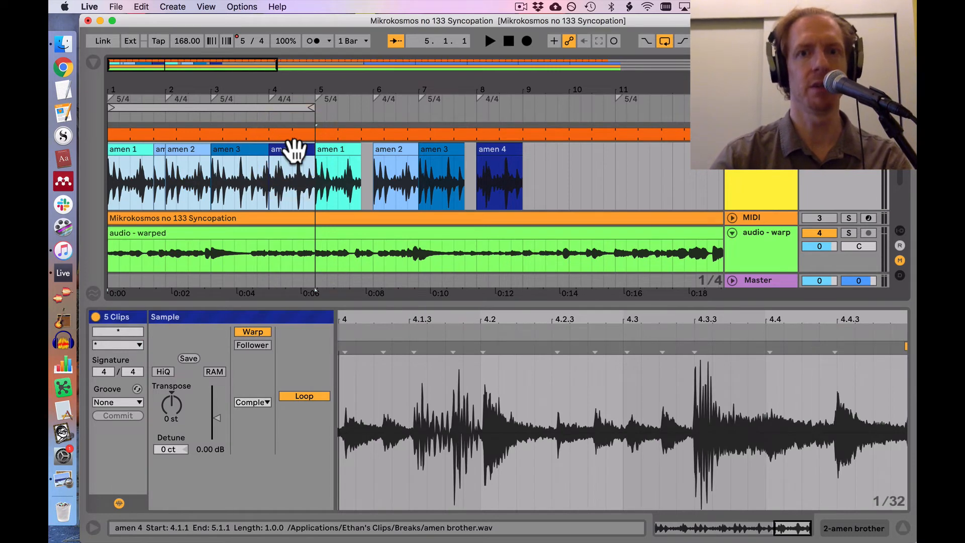
click(118, 147)
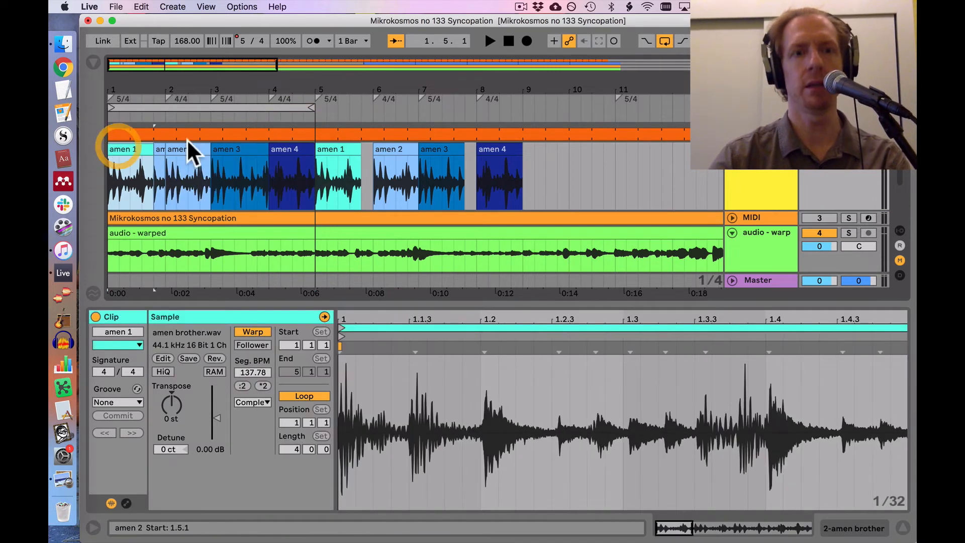
shift+click(287, 149)
key(super+d)
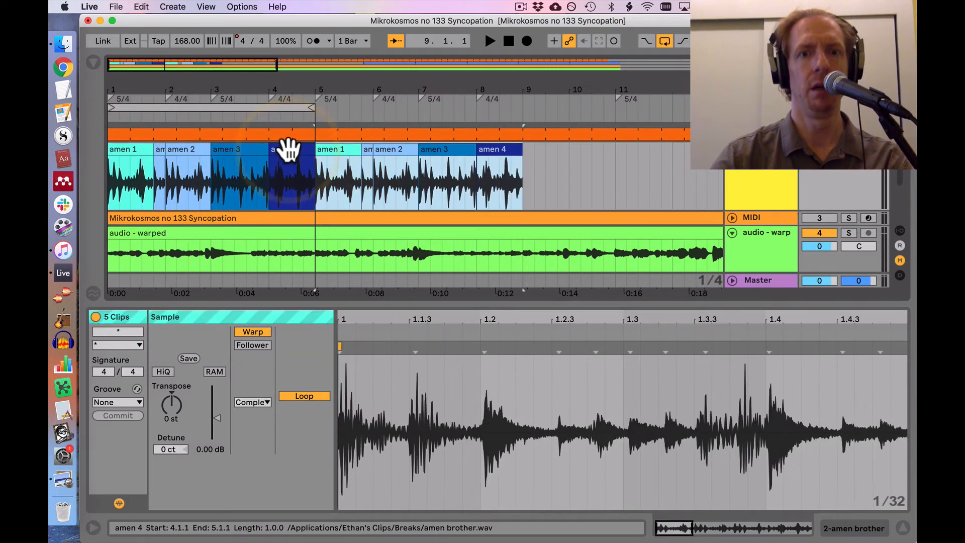
click(547, 173)
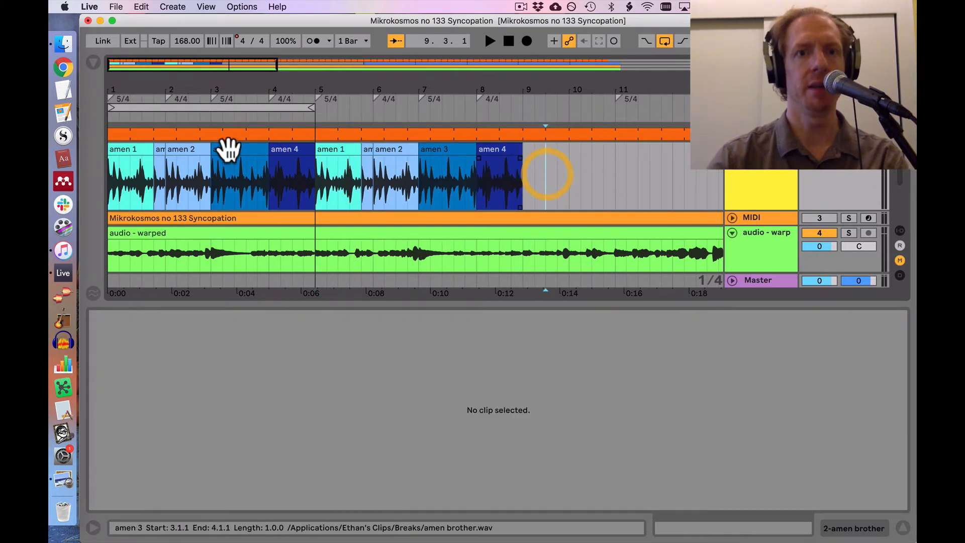
Step: Place a copy of the four-beat "amen 1" clip on the drum track at 9.1.1
click(131, 151)
click(530, 172)
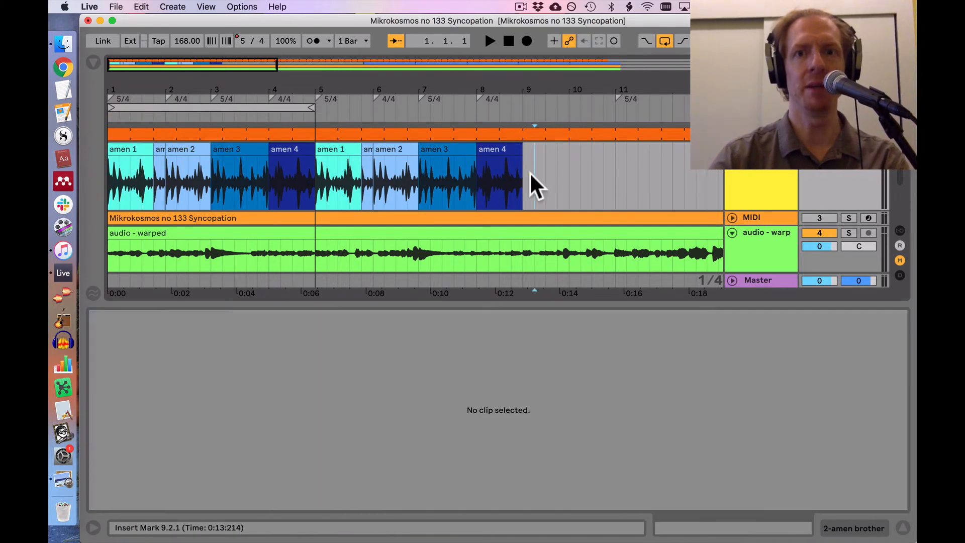
key(super+v)
mouse_move(558, 149)
mouse_down()
mouse_move(547, 149)
mouse_move(611, 151)
mouse_move(577, 150)
mouse_up()
Step: Copy the four-beat "amen 2" clip from bar 2 to 10.1.1
scroll(565, 93, up, 3)
scroll(577, 152, left, 10)
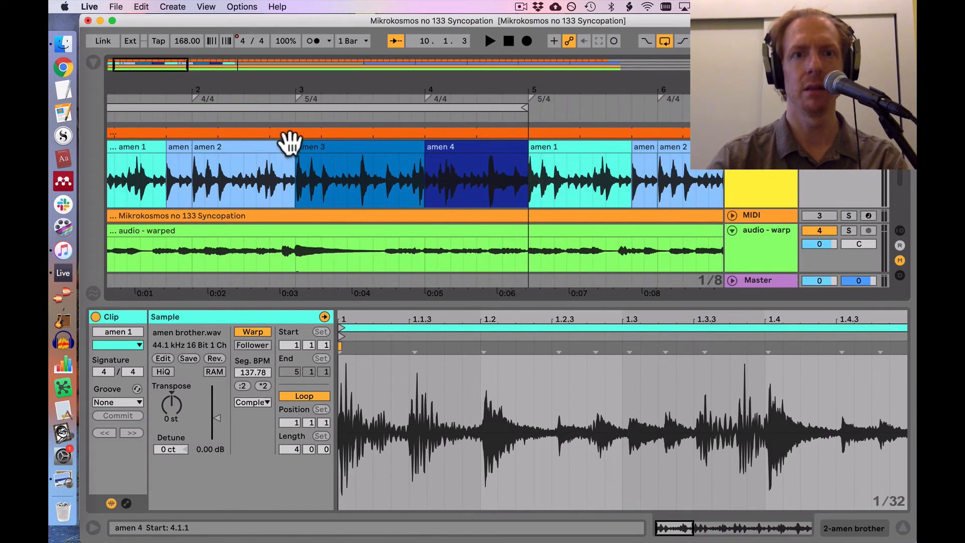
click(243, 146)
scroll(243, 146, right, 8)
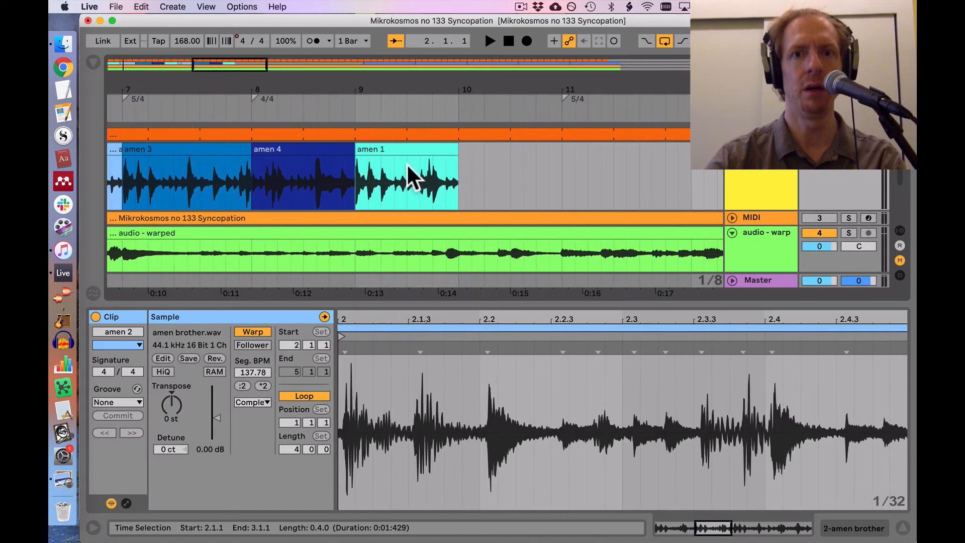
click(458, 191)
key(super+v)
Step: Copy the five-beat "amen 3" clip from bar 7 to 11.1.1
scroll(464, 206, left, 1)
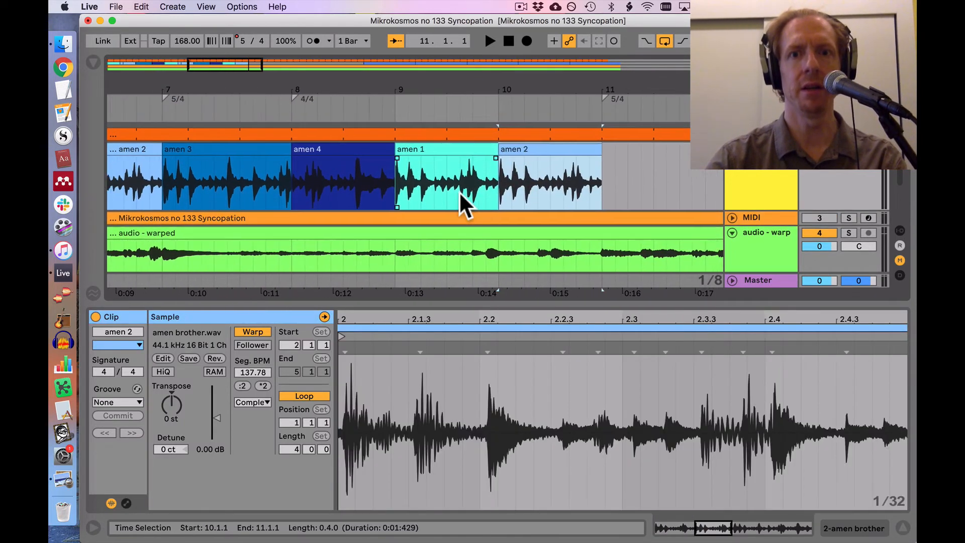
scroll(459, 201, left, 2)
click(259, 151)
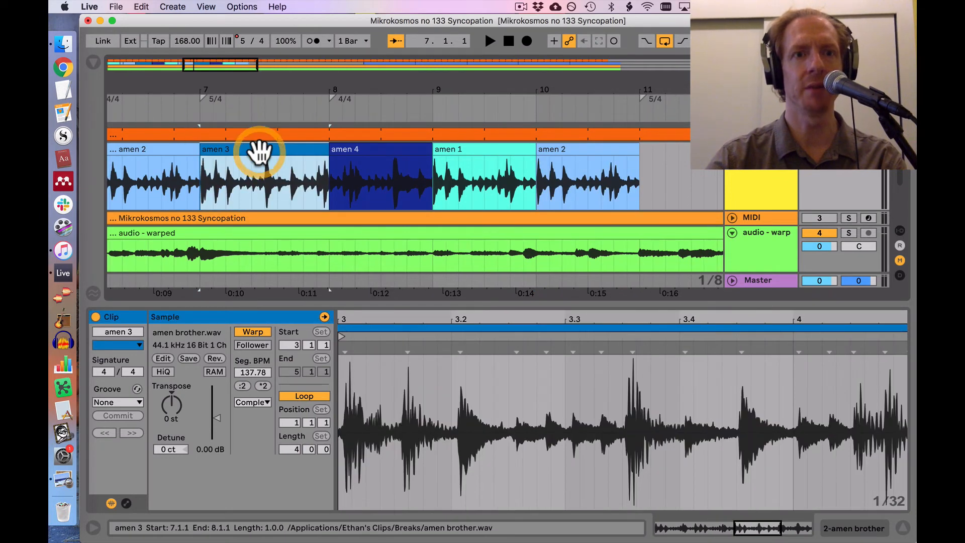
scroll(393, 176, right, 8)
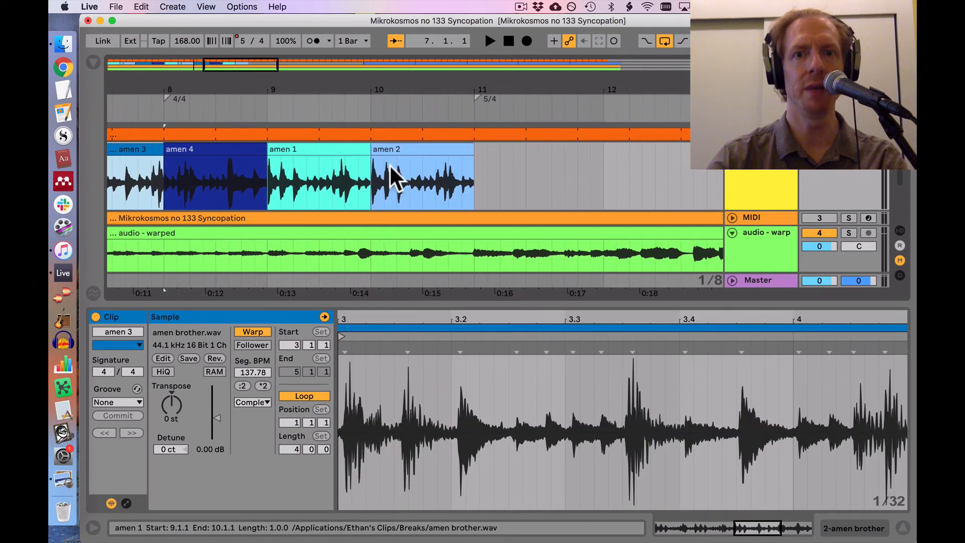
click(475, 185)
key(super+v)
Step: Copy the "amen 4" clip from bar 8 to 12.1.1 and the "amen 1" clip from bar 5 to 13.1.1
scroll(475, 185, left, 3)
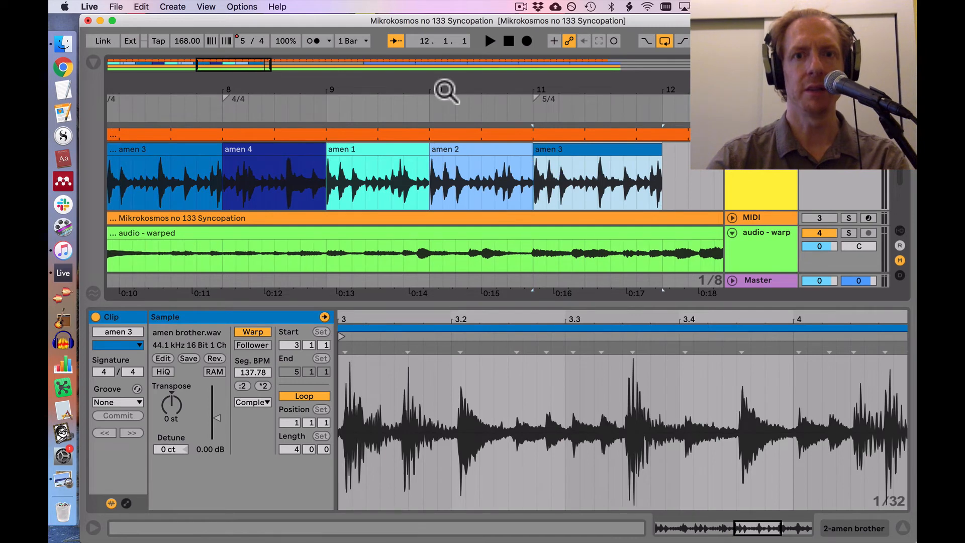
drag(446, 91, 446, 75)
click(333, 151)
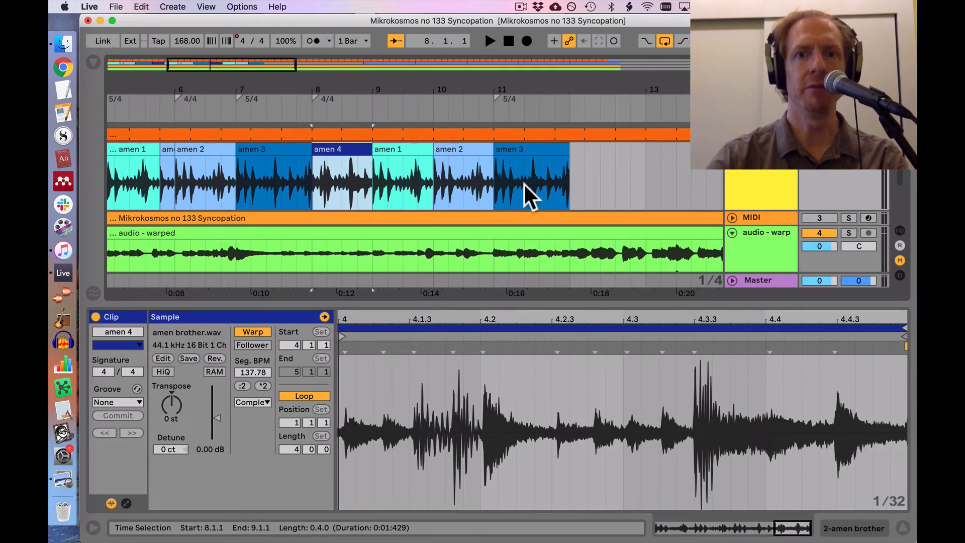
click(576, 197)
key(super+v)
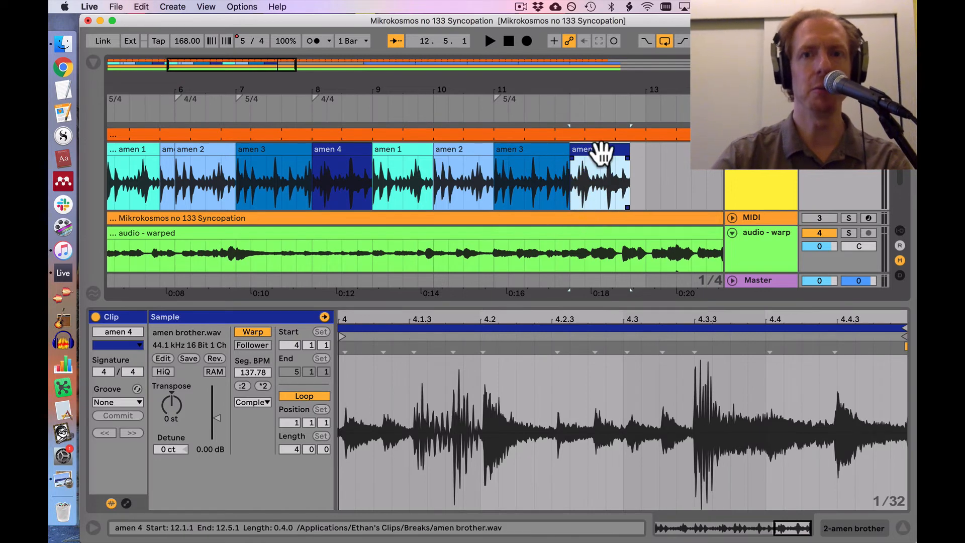
click(120, 153)
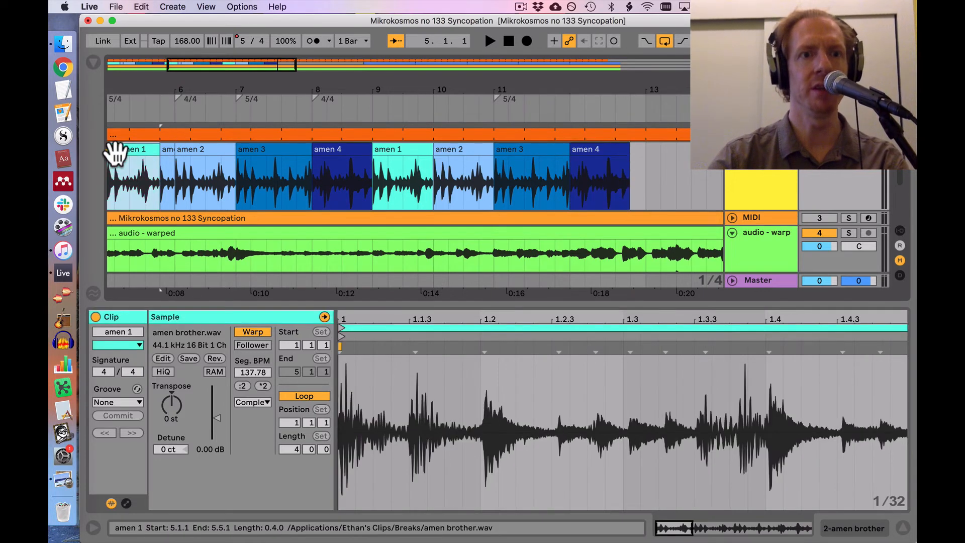
click(640, 171)
key(super+v)
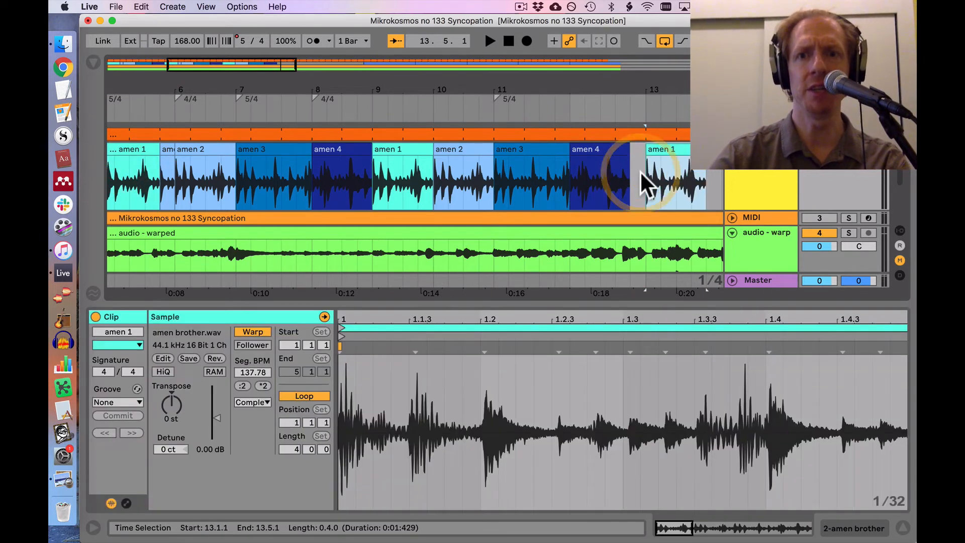
Step: Loop the arrangement from 12.1.1 to 14.1.1 and listen to the gaps after "amen 4" and "amen 1"
scroll(616, 174, right, 3)
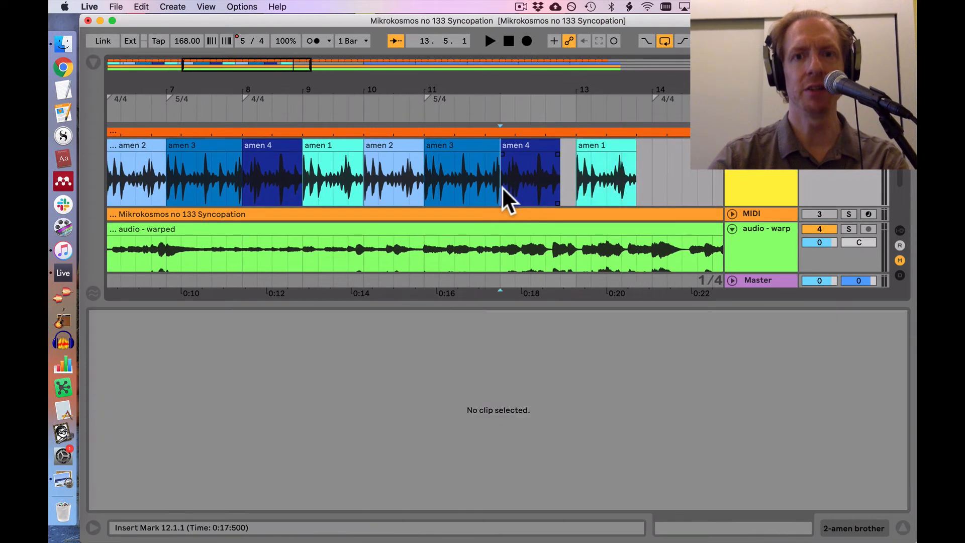
drag(501, 186, 652, 178)
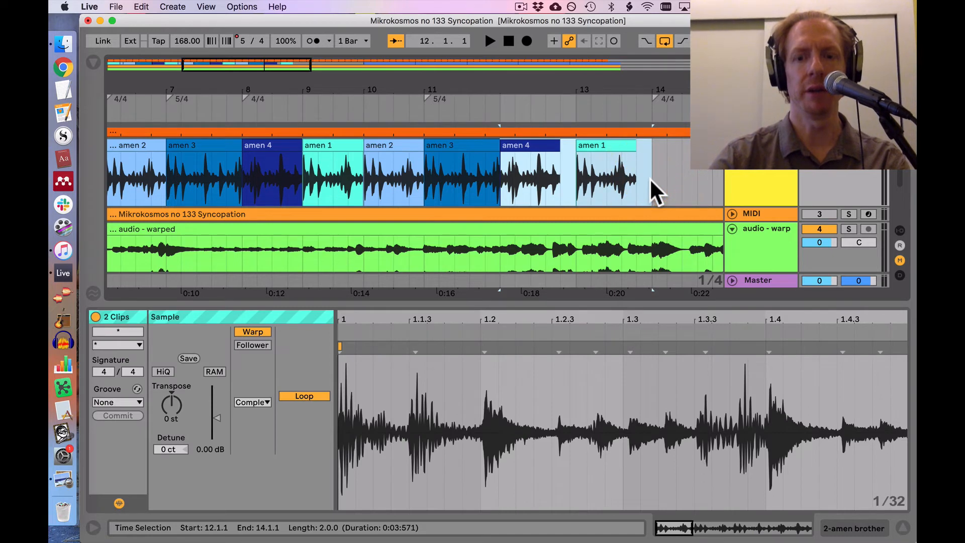
key(super+l)
key(space)
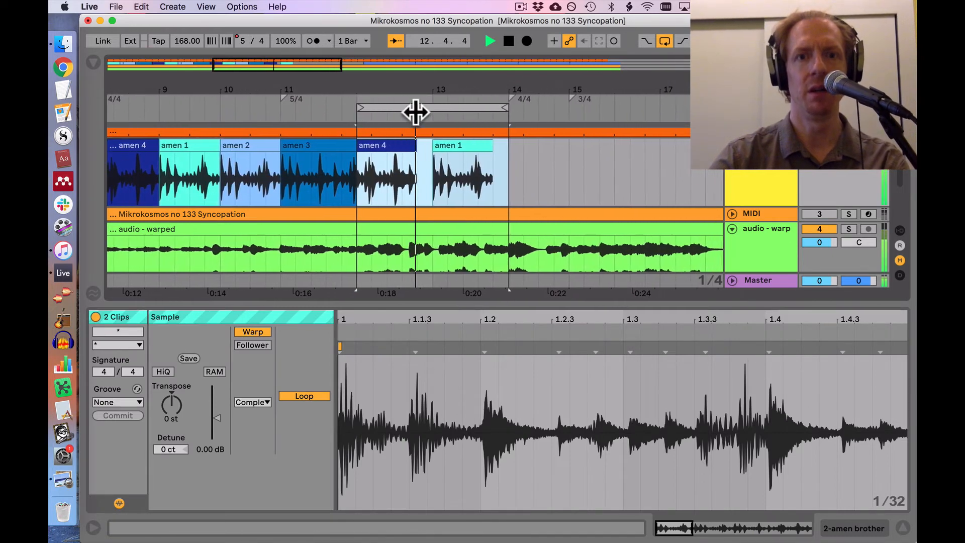
click(385, 160)
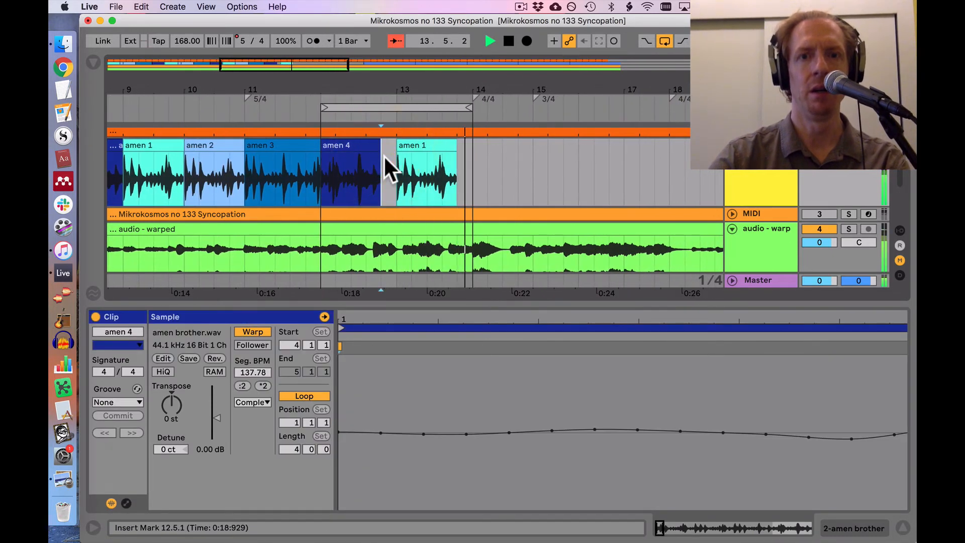
key(space)
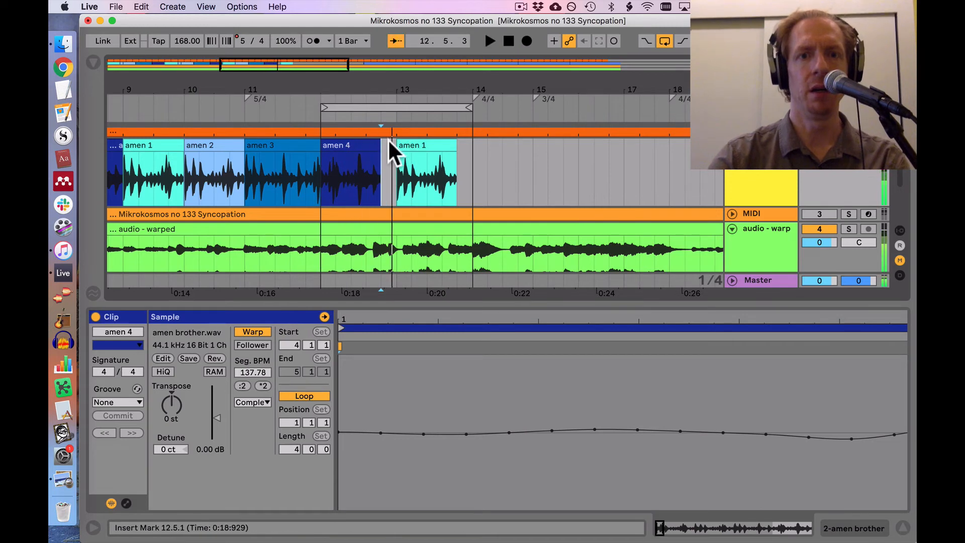
Step: Extend the start of the bar 13 "amen 1" clip back to 12.5.1, listen to it, and split it at 13.1.1
drag(401, 145, 390, 146)
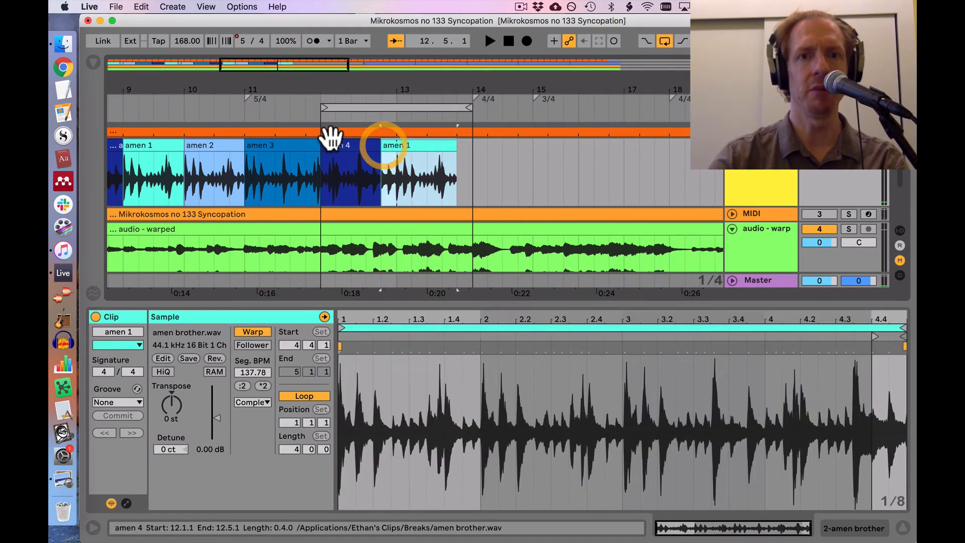
click(319, 180)
key(space)
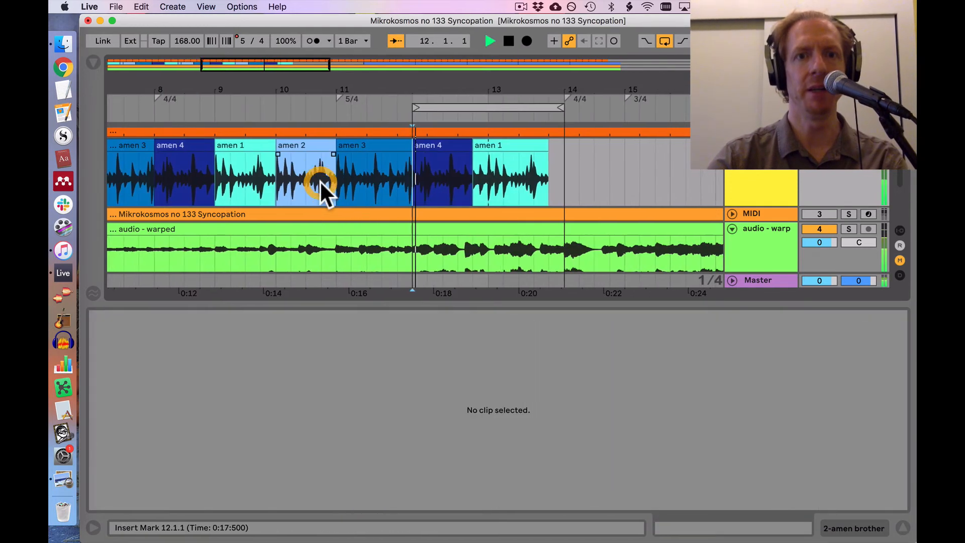
click(419, 184)
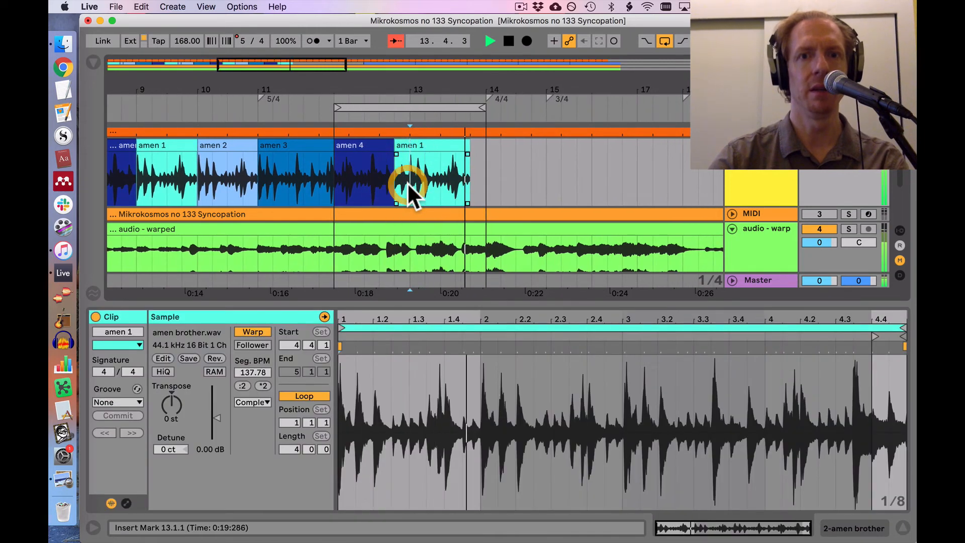
click(413, 178)
key(super+e)
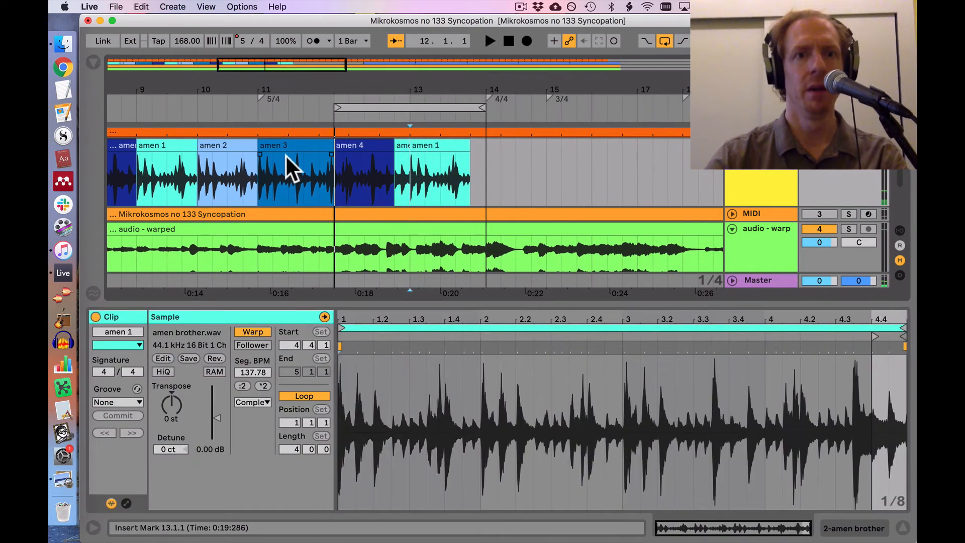
Step: Copy the bar 10 "amen 2" clip to 14.1.1 and extend its start back to 13.5.1
click(214, 145)
key(super+c)
click(491, 198)
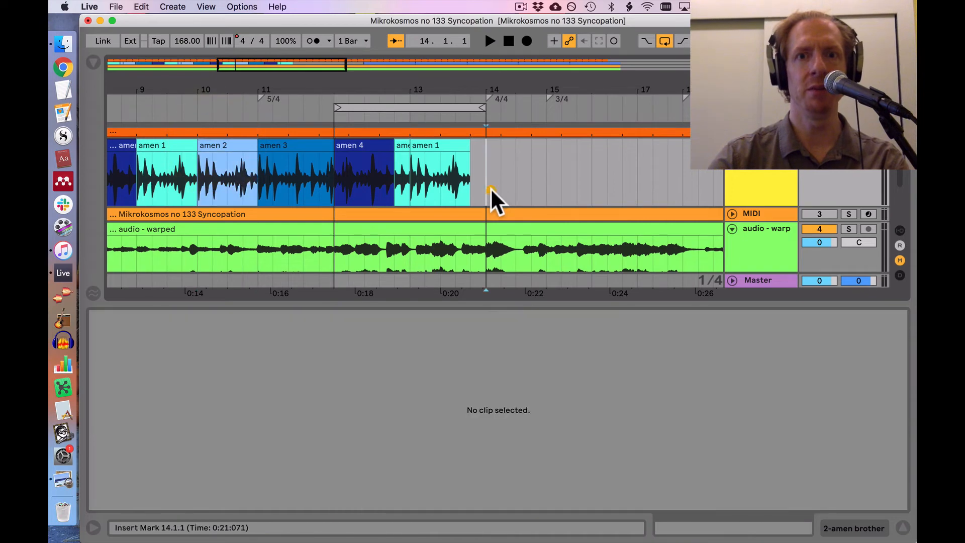
key(super+v)
drag(492, 148, 471, 146)
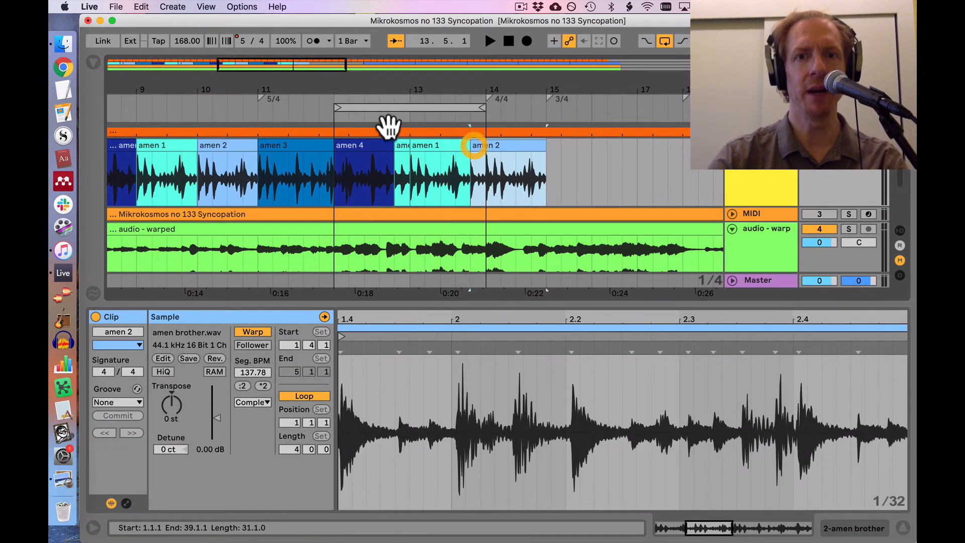
Step: Listen from 12.1.1 through bar 14 with the arrangement loop turned off
click(367, 149)
key(space)
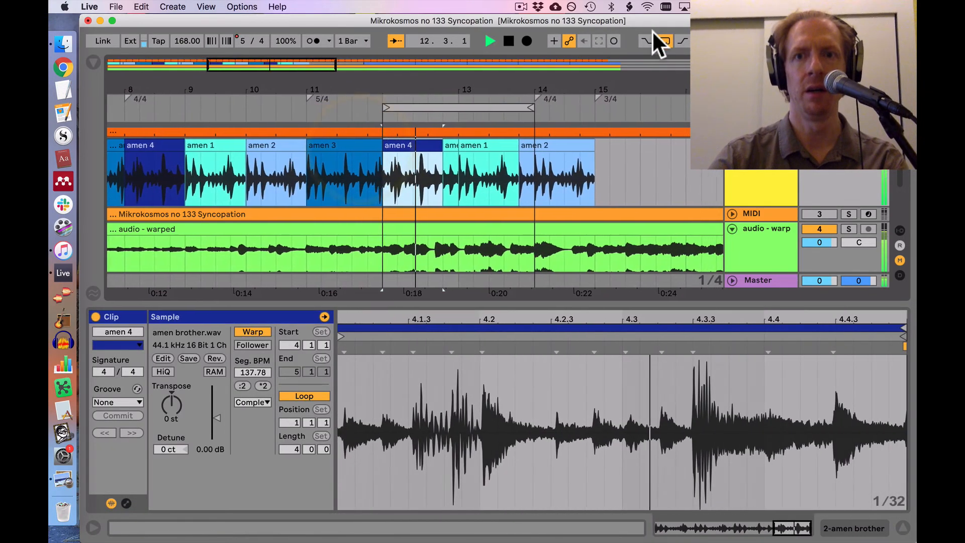
click(664, 41)
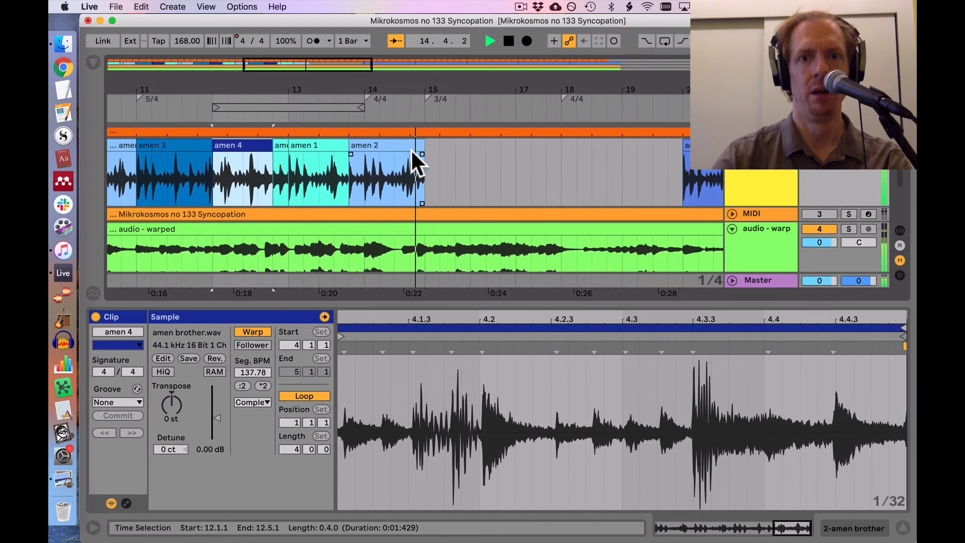
key(space)
Step: Copy the five-beat "amen 3" clip from bar 11 to 15.1.1, where the 3/4 meter begins
scroll(366, 148, left, 3)
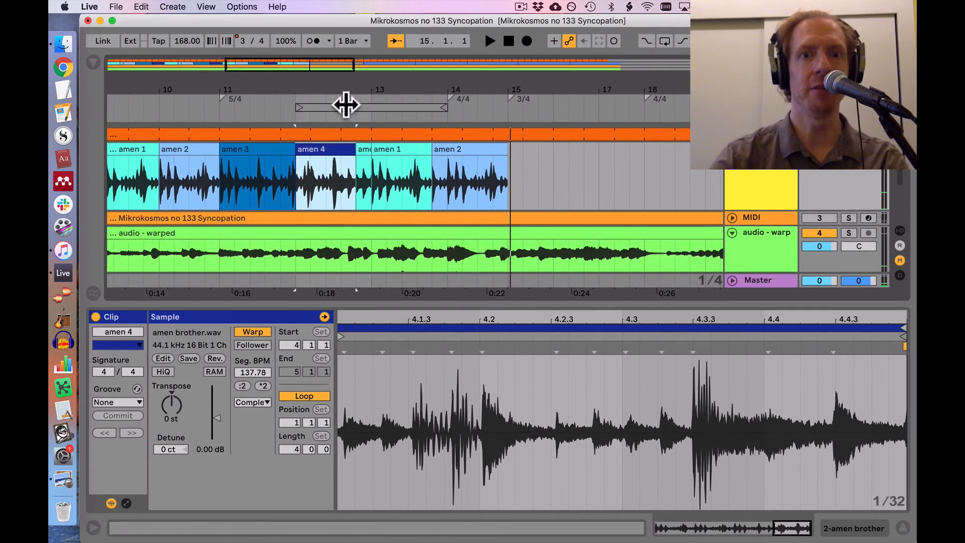
click(259, 146)
key(super+c)
click(516, 196)
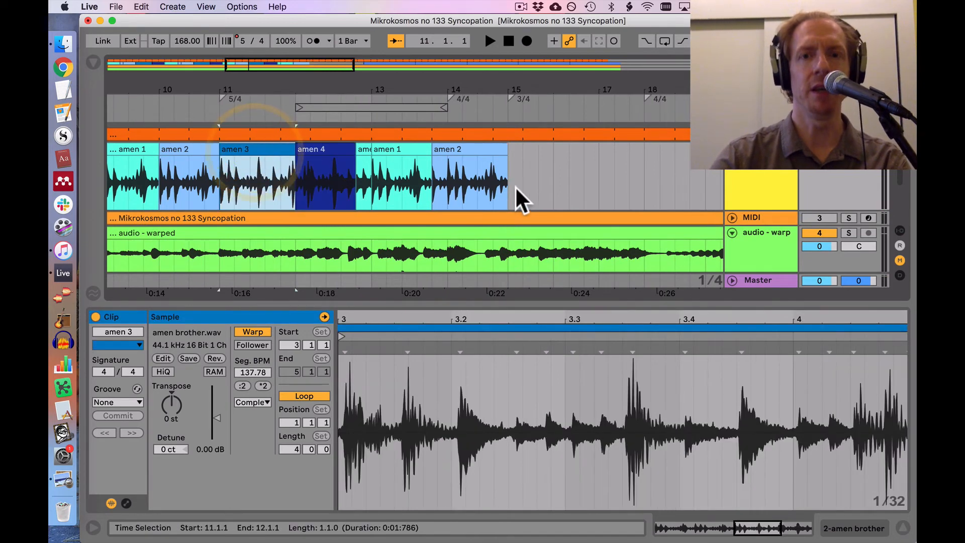
key(super+v)
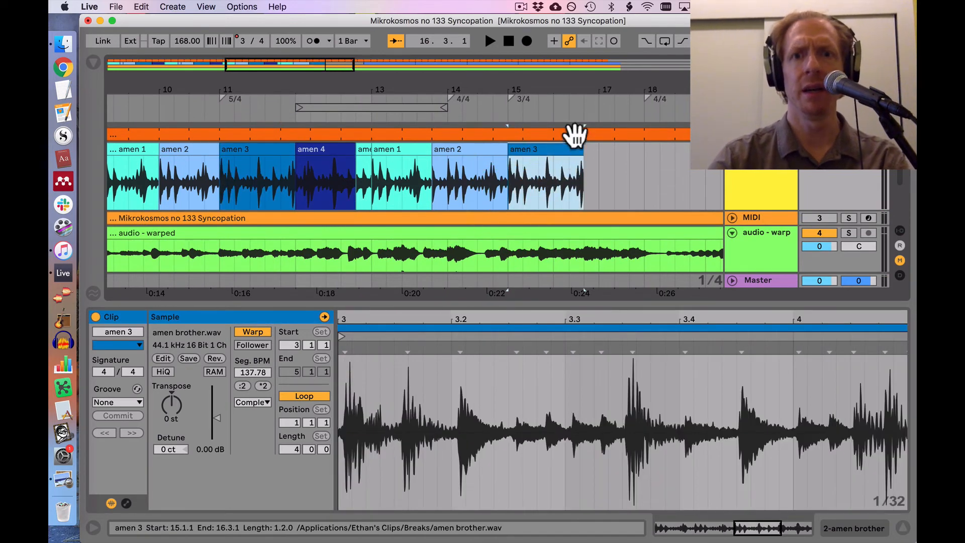
Step: Shorten the bar 15 "amen 3" clip so it ends at 16.1.1
drag(563, 88, 563, 107)
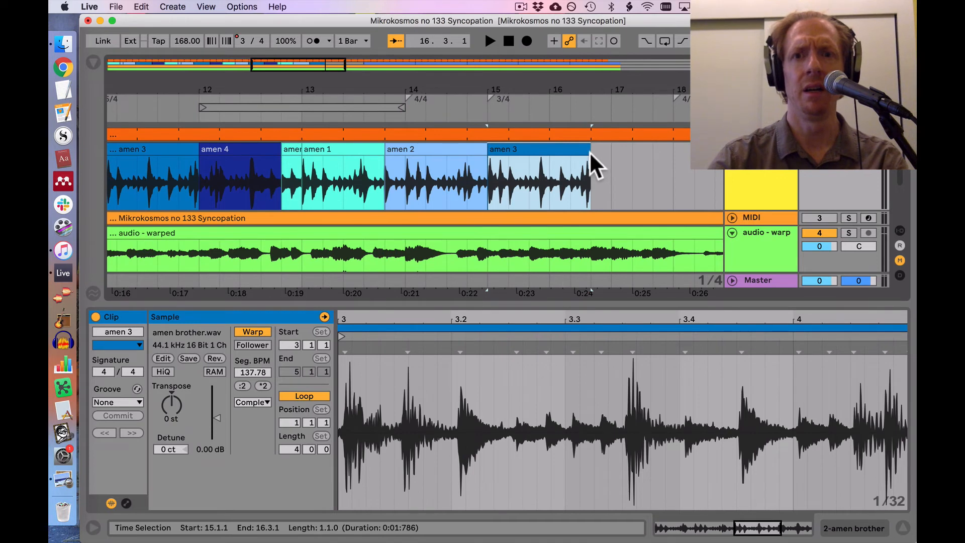
drag(589, 152, 550, 155)
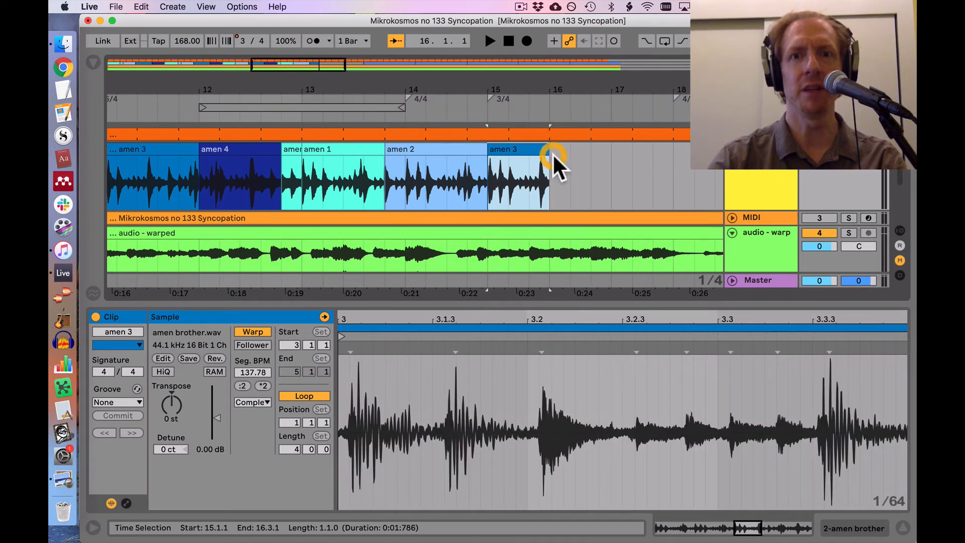
Step: Copy the bar 12 "amen 4" clip to 16.1.1 and shorten the copy so it ends at 17.1.1
scroll(553, 153, left, 6)
click(396, 150)
scroll(396, 150, right, 4)
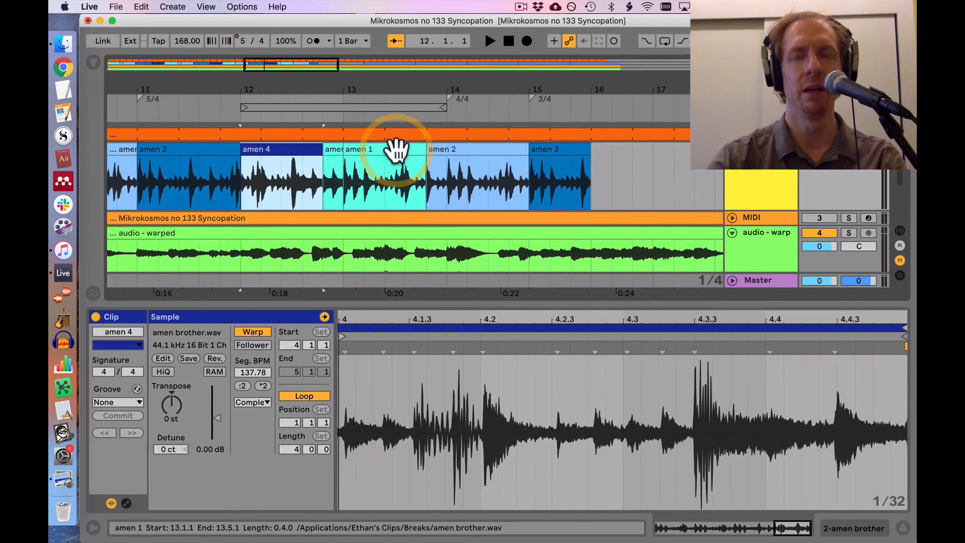
scroll(396, 149, right, 2)
click(510, 172)
key(super+v)
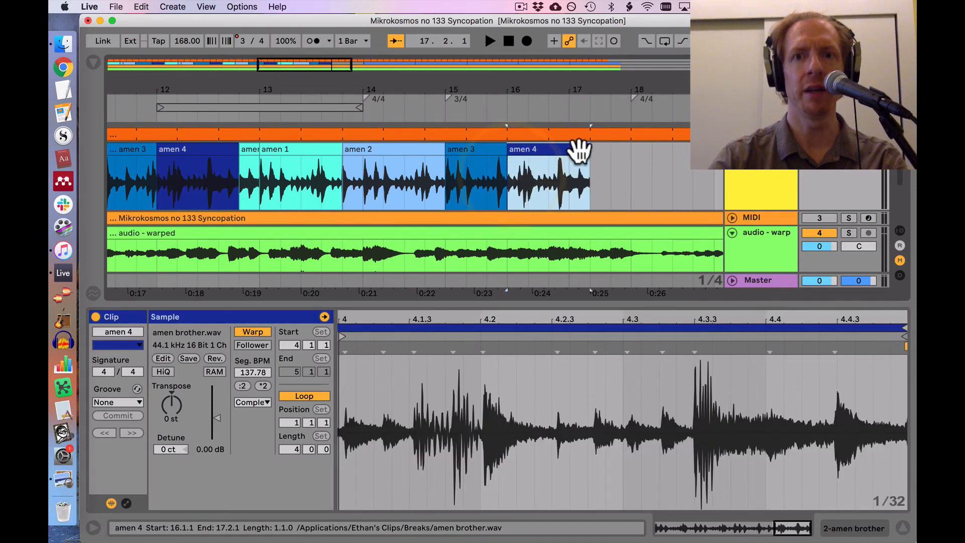
drag(588, 149, 570, 152)
Step: Copy the bar 13 "amen 1" clip to 17.1.1 and shorten the copy so it ends at 18.1.1
scroll(572, 151, left, 5)
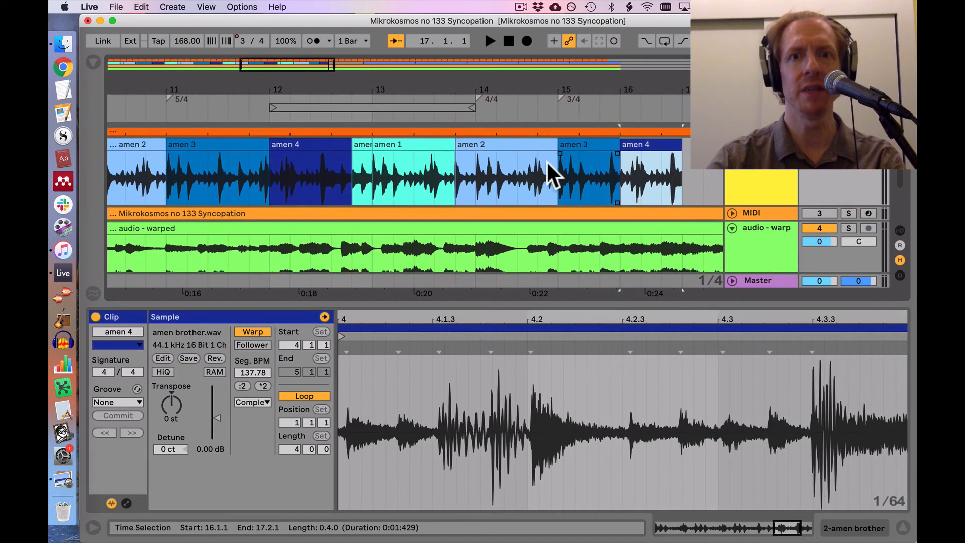
scroll(172, 168, left, 3)
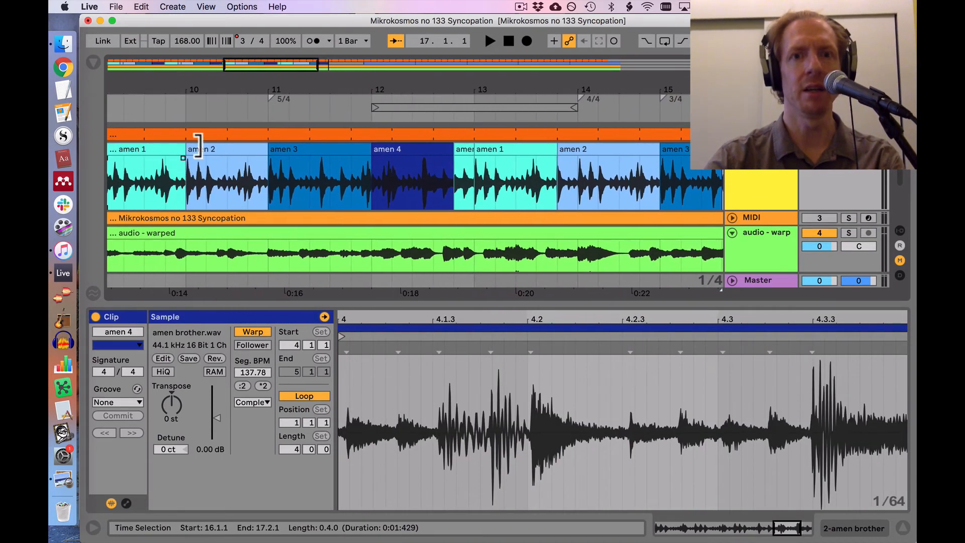
click(487, 150)
key(super+c)
click(487, 150)
scroll(487, 149, right, 8)
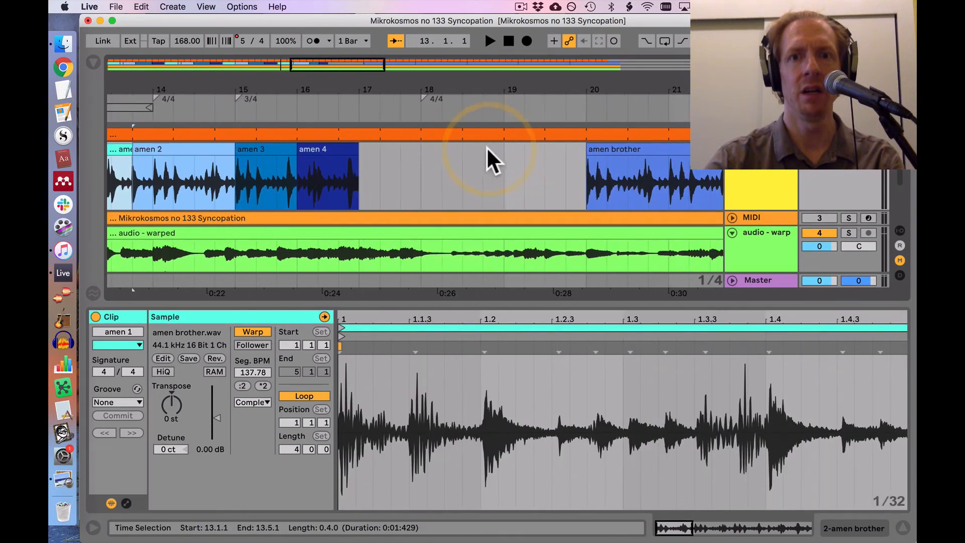
click(363, 187)
key(super+v)
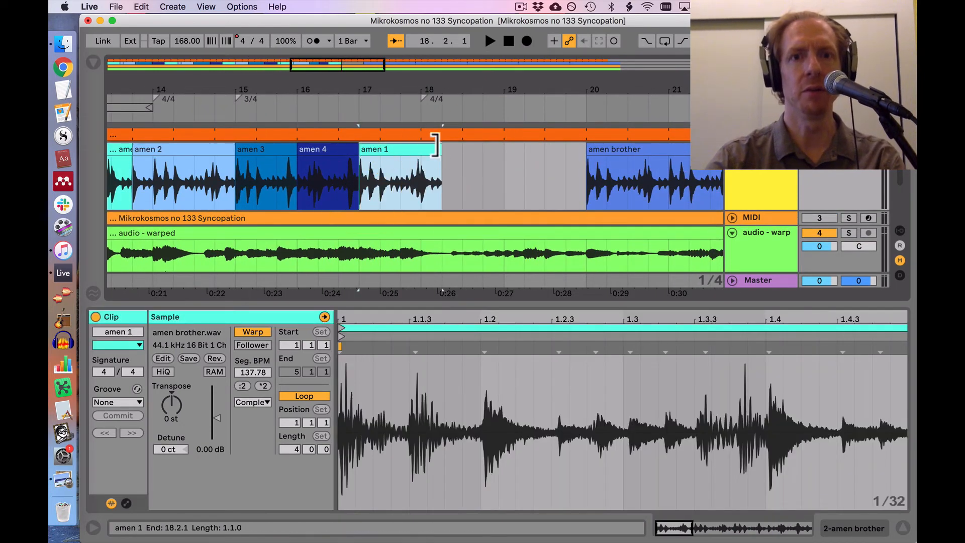
click(425, 148)
Step: Listen to the 3/4 bars from 15.1.1 into bar 18
scroll(425, 147, left, 3)
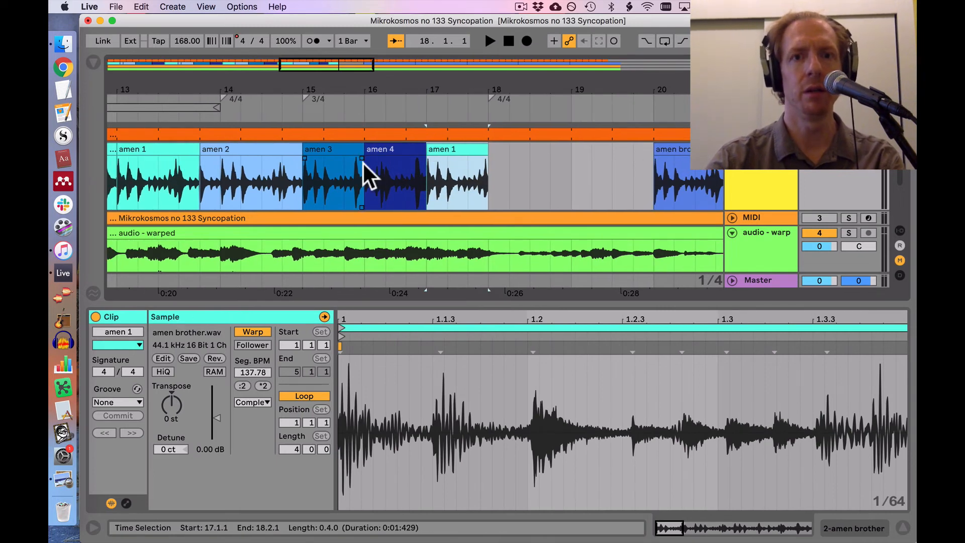
click(315, 154)
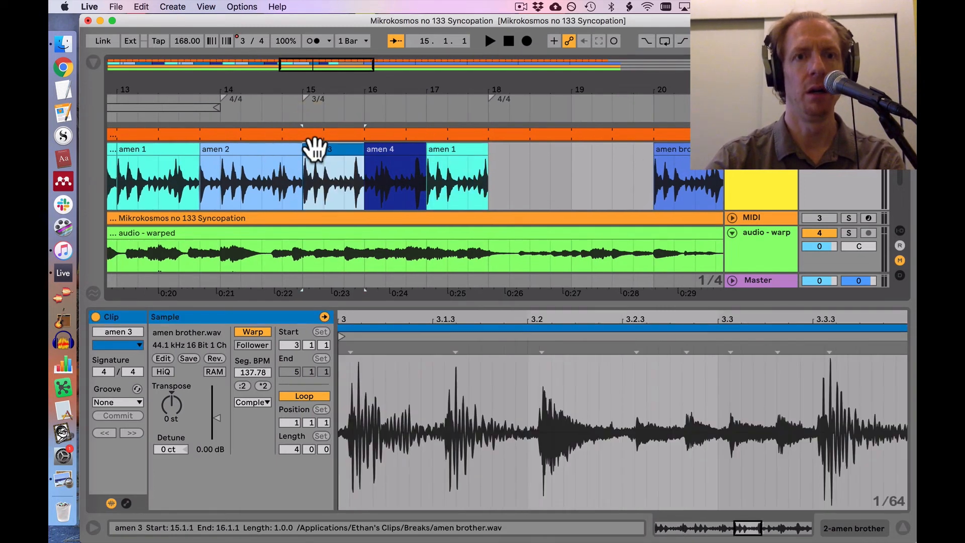
key(space)
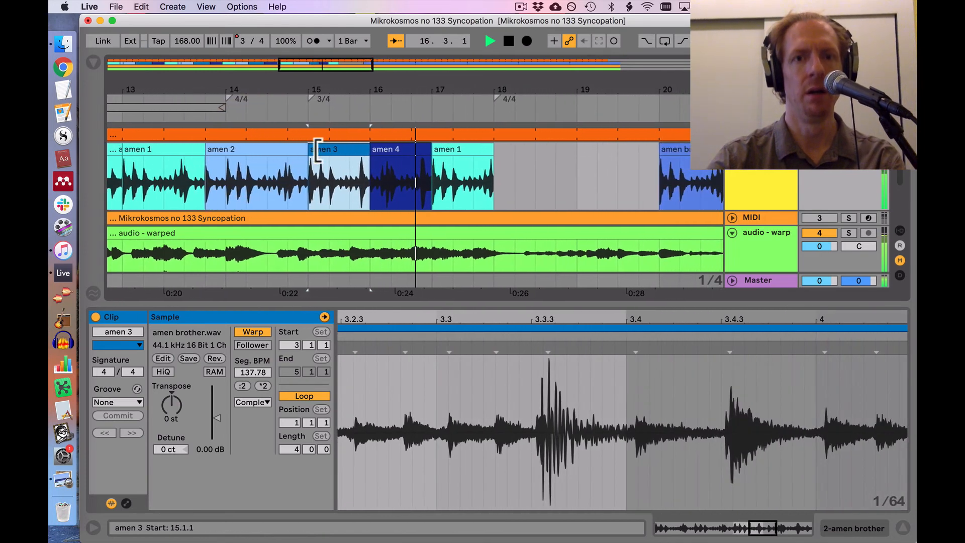
key(space)
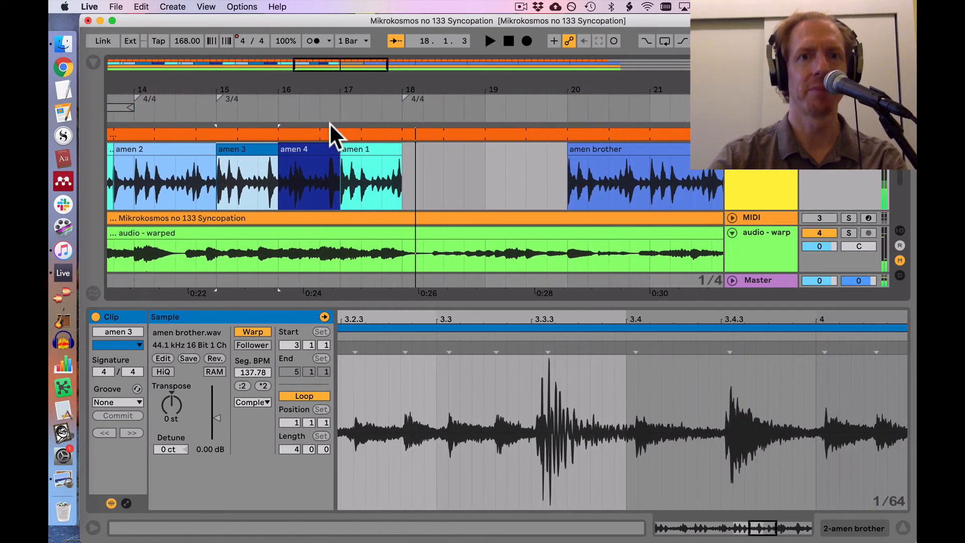
Step: Extend the start of the bar 17 "amen 1" clip back to 16.3.3, over the end of "amen 4", checking by ear
mouse_move(337, 93)
mouse_down()
mouse_move(337, 116)
mouse_move(338, 86)
mouse_up()
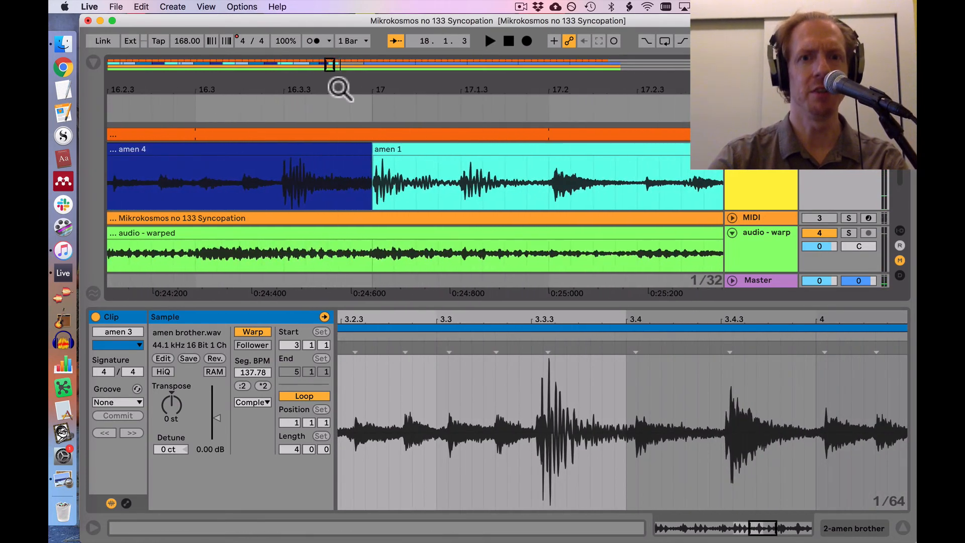
click(379, 154)
drag(379, 153, 305, 155)
click(182, 177)
key(space)
key(space)
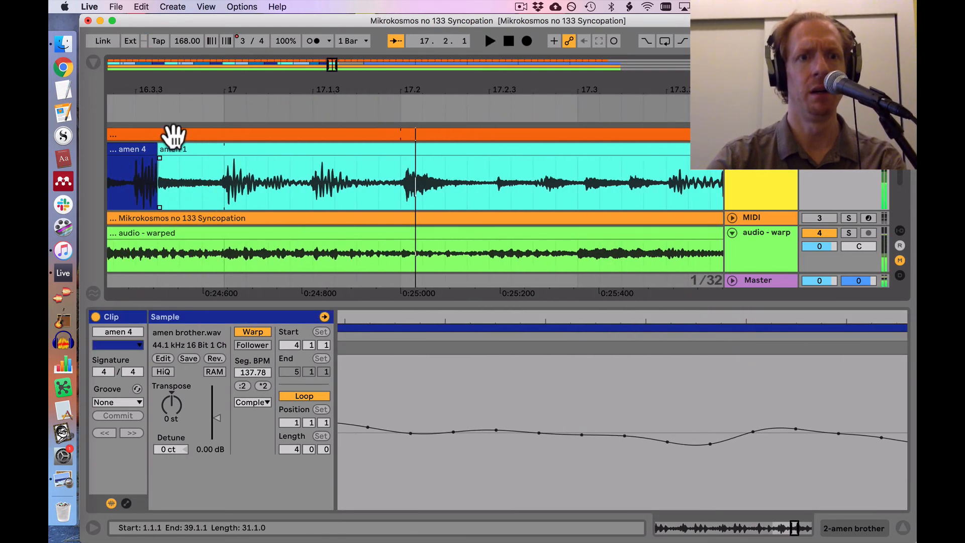
drag(164, 153, 133, 153)
scroll(128, 155, left, 4)
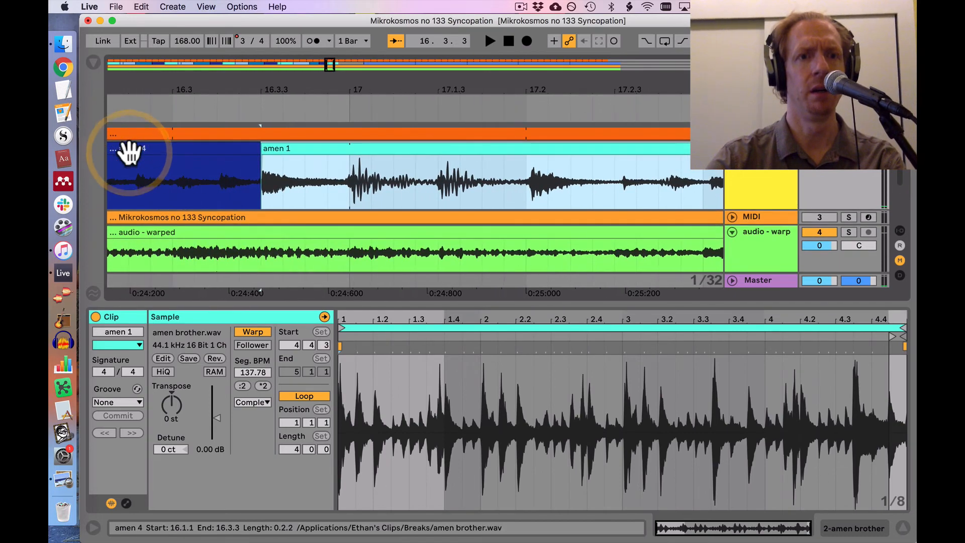
Step: Listen to the transition from "amen 4" into the extended "amen 1" clip, including a pass from 16.1.1 into bar 18
click(129, 179)
key(space)
key(space)
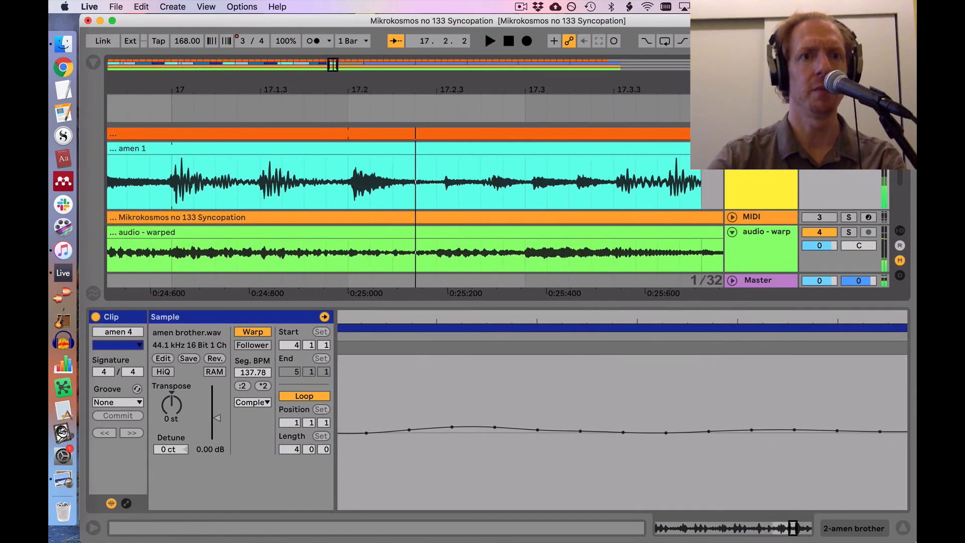
drag(170, 91, 184, 88)
scroll(118, 173, left, 3)
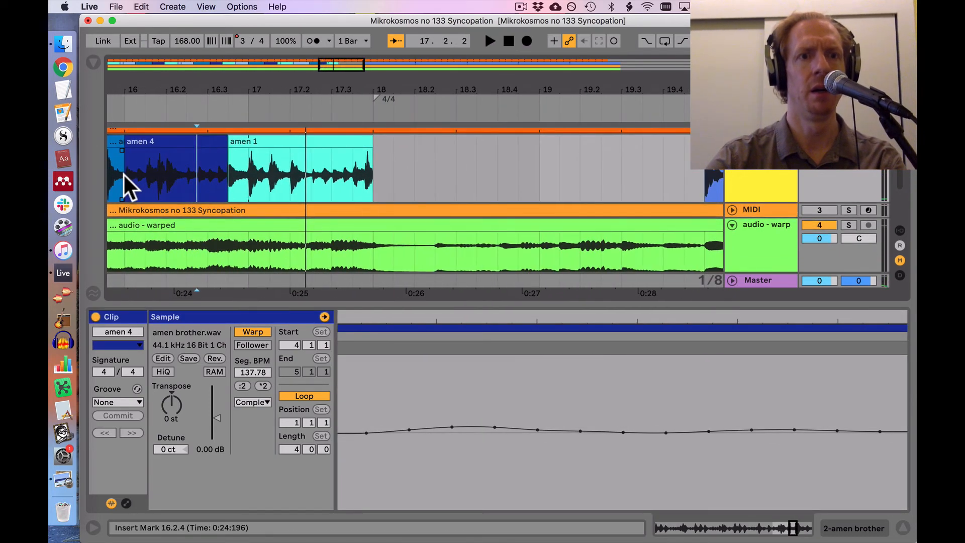
click(123, 174)
key(space)
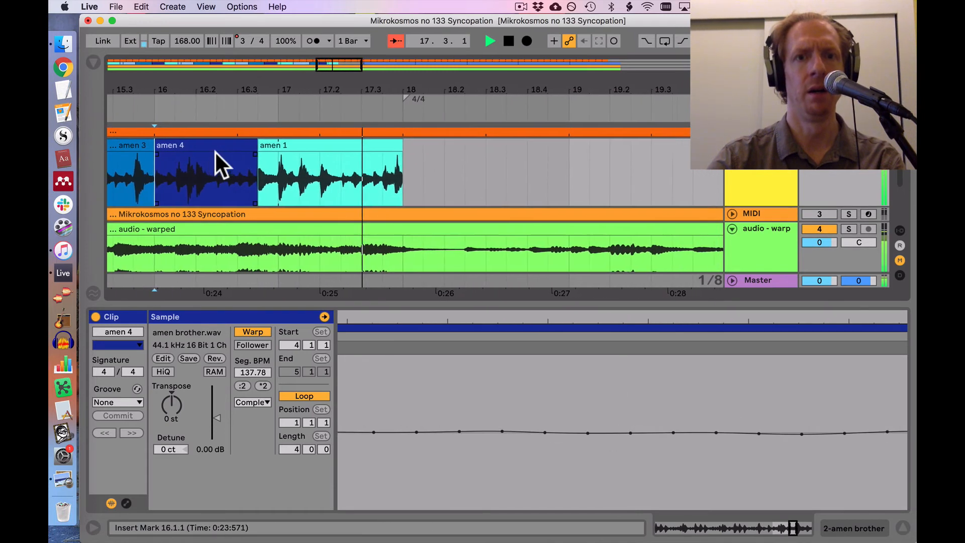
key(space)
Step: Extend the start of the long "amen brother" clip back from bar 20 to 18.1.1, closing the gap after "amen 1"
drag(296, 91, 298, 83)
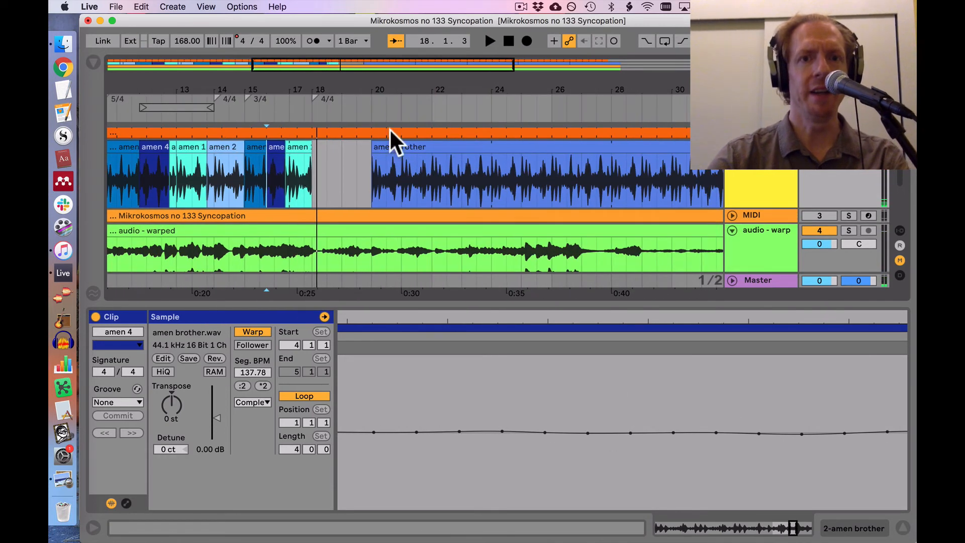
click(376, 149)
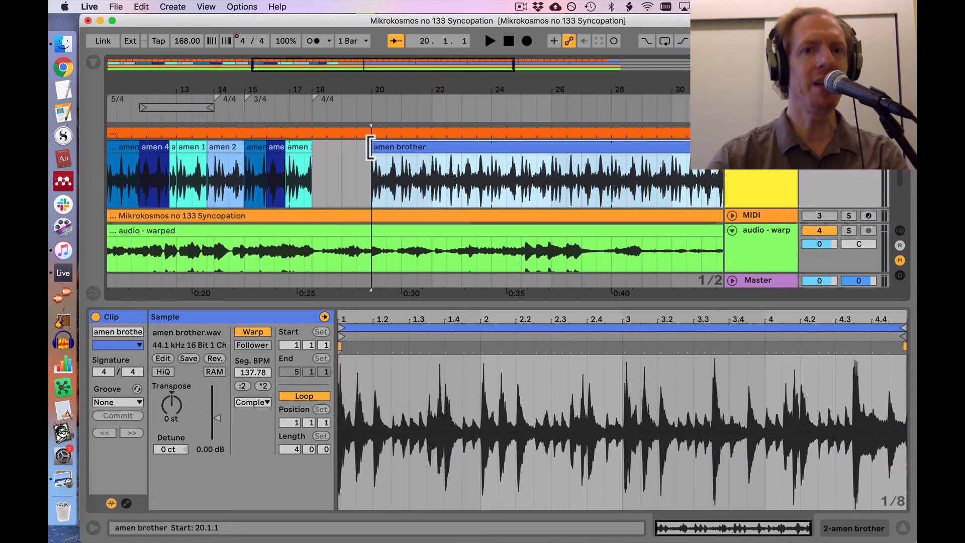
drag(371, 148, 313, 161)
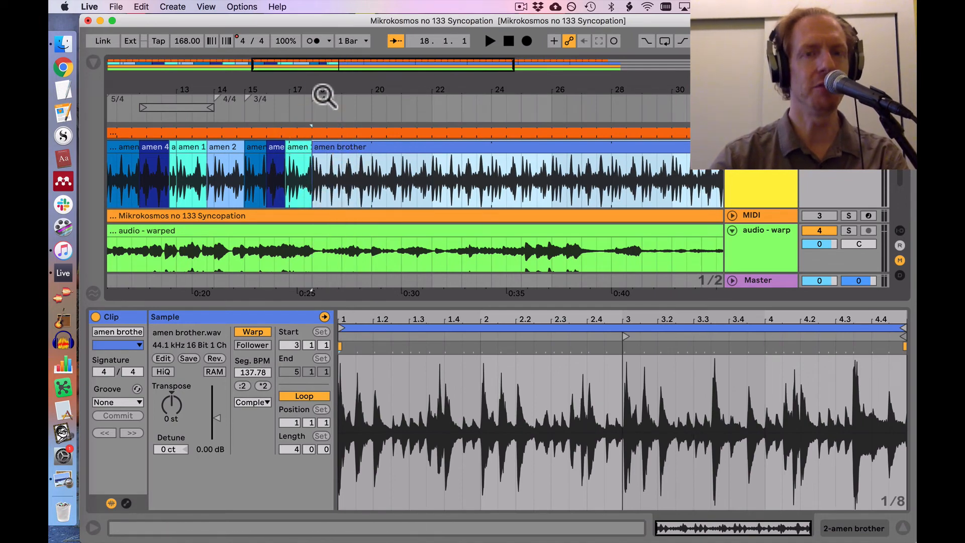
Step: Listen to the arrangement from the beginning at 1.1.1, with the opening bars in view
drag(324, 96, 306, 93)
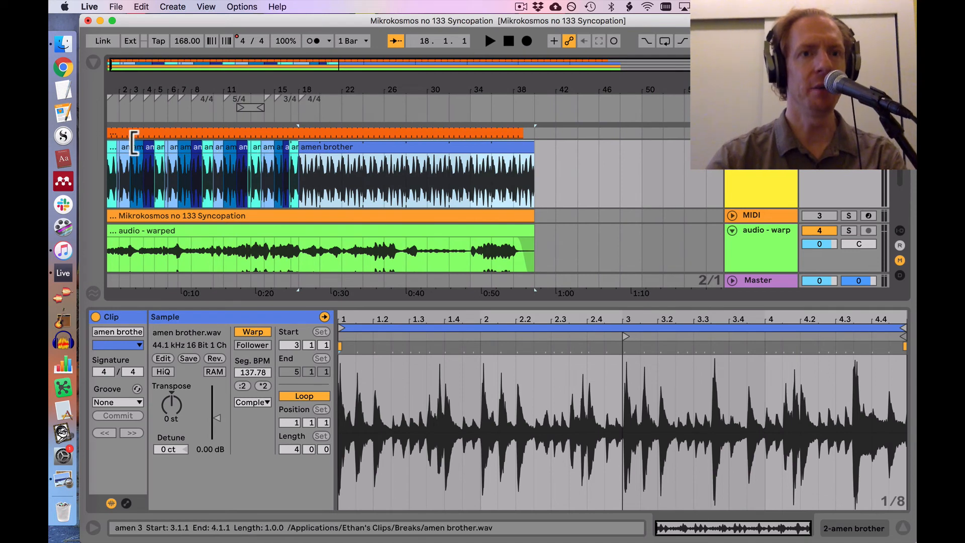
click(110, 147)
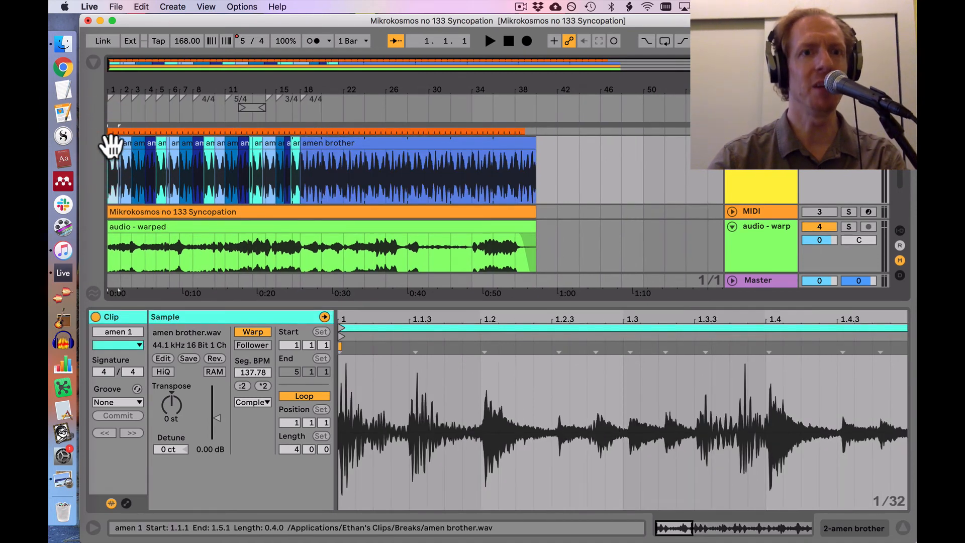
drag(117, 87, 110, 88)
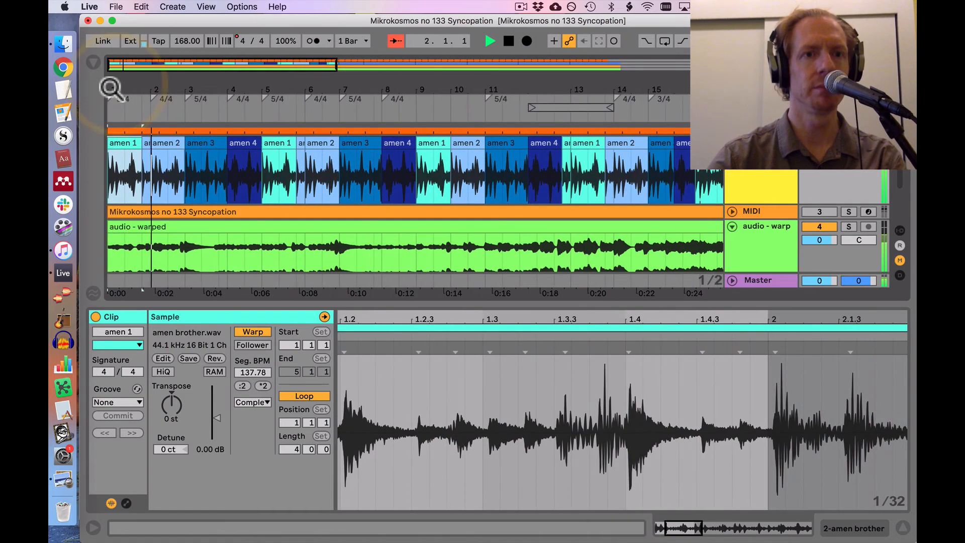
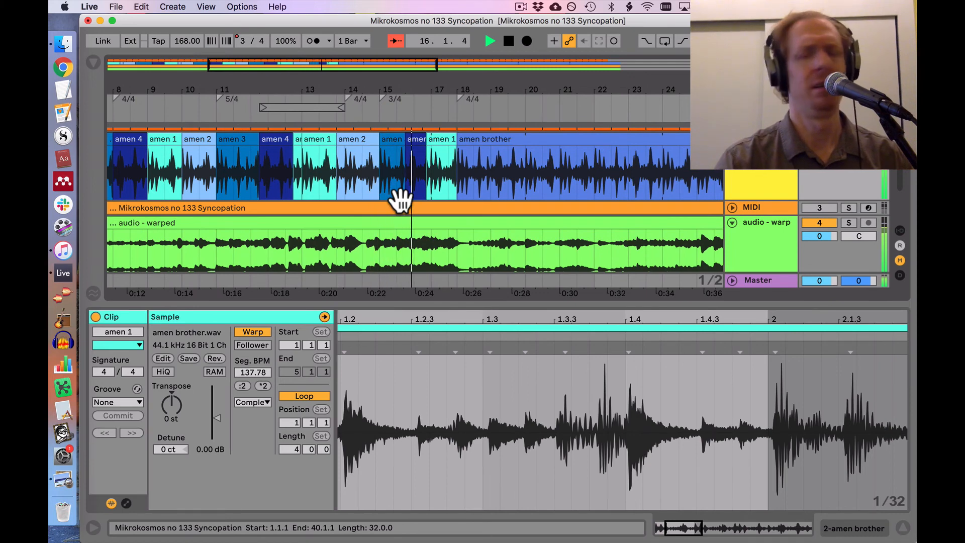
Step: Extend the start of the long "amen brother" clip back to half a beat before bar 18, over the end of "amen 1"
scroll(401, 201, right, 3)
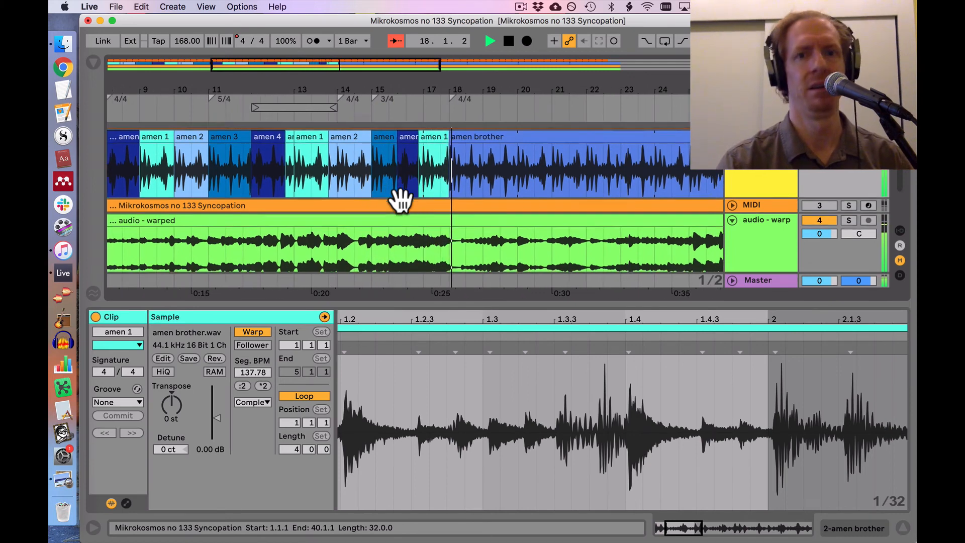
key(space)
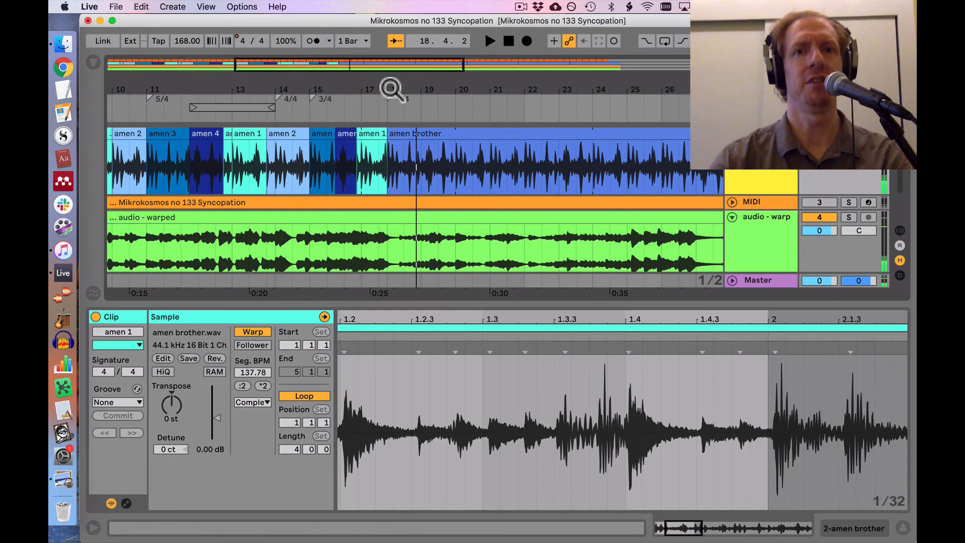
drag(391, 88, 380, 171)
drag(377, 134, 316, 143)
Step: Listen from 17.1.4 through the transition into the long "amen brother" clip and on to bar 28
click(119, 177)
key(space)
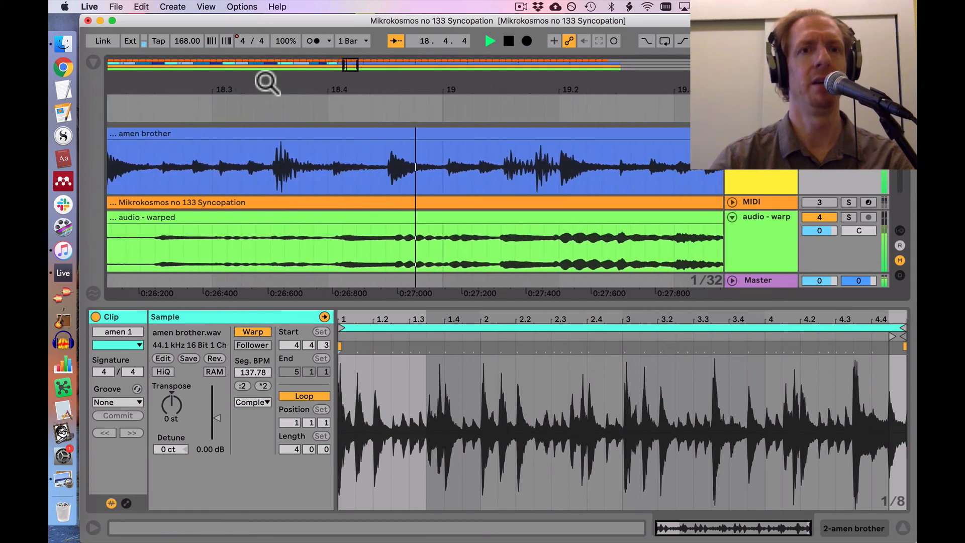
drag(268, 81, 267, 38)
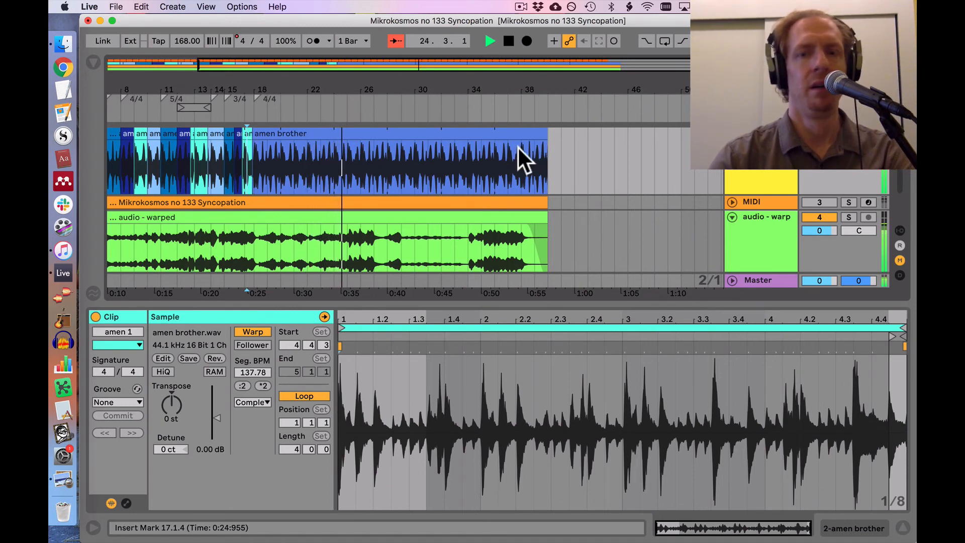
scroll(517, 146, right, 3)
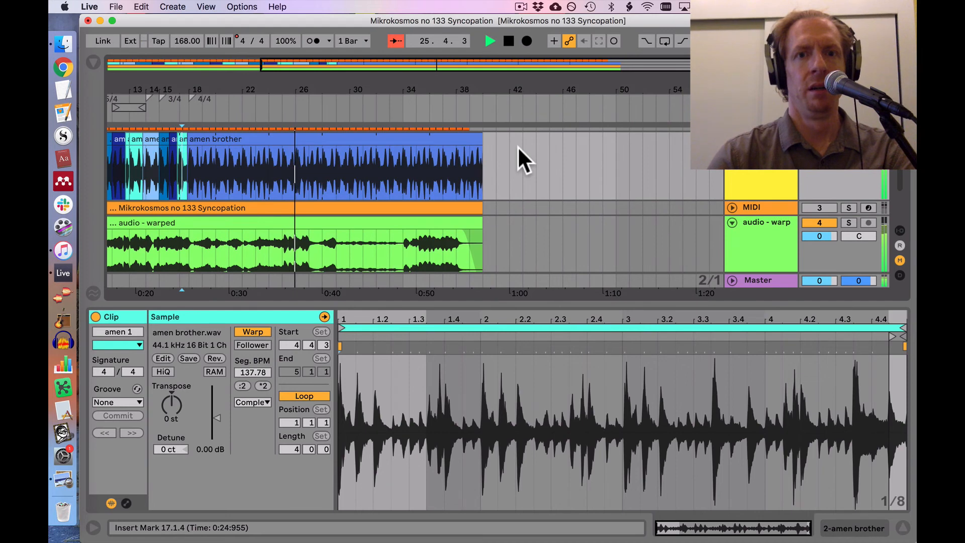
scroll(517, 145, down, 1)
scroll(517, 146, left, 1)
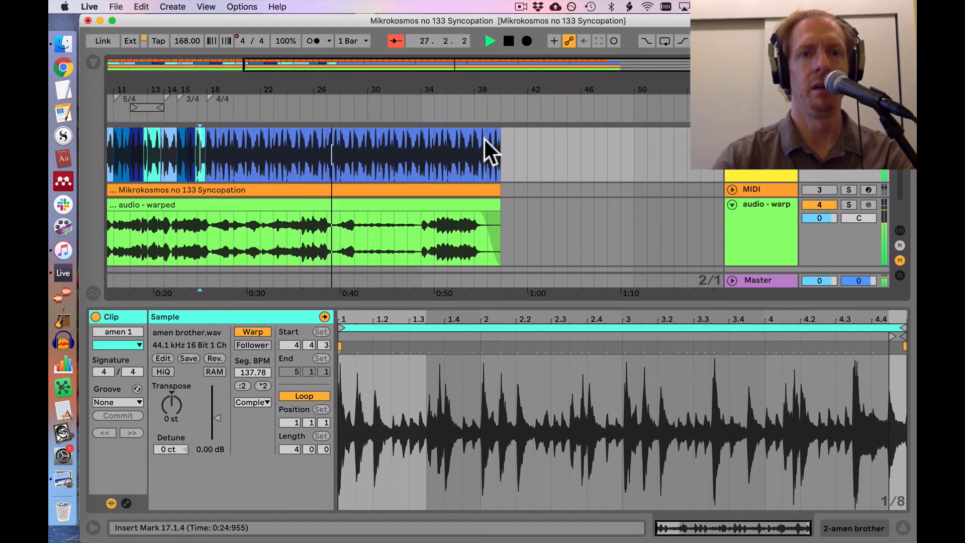
scroll(483, 137, up, 1)
scroll(483, 137, left, 1)
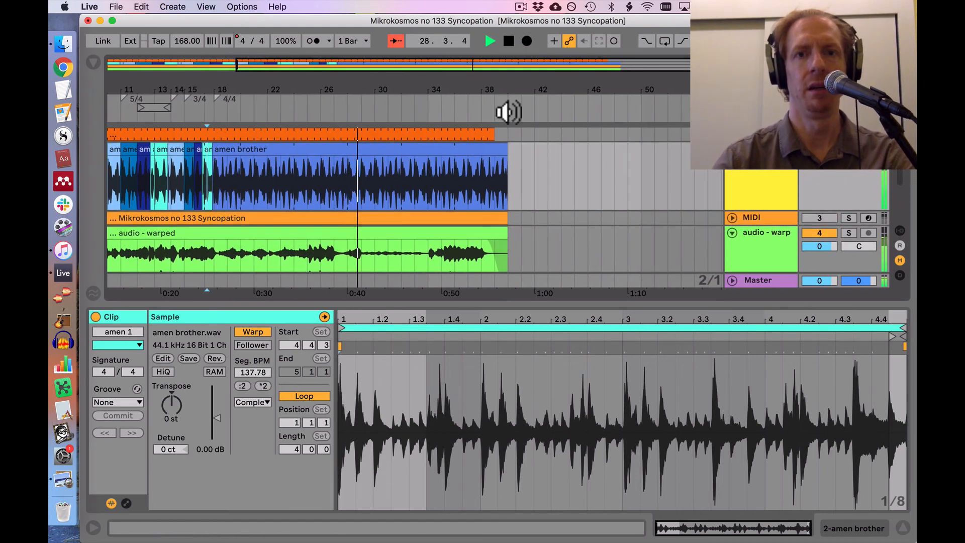
key(space)
Step: Listen to the end of the piece from 37.2.1 to find where the break should stop
drag(491, 86, 491, 91)
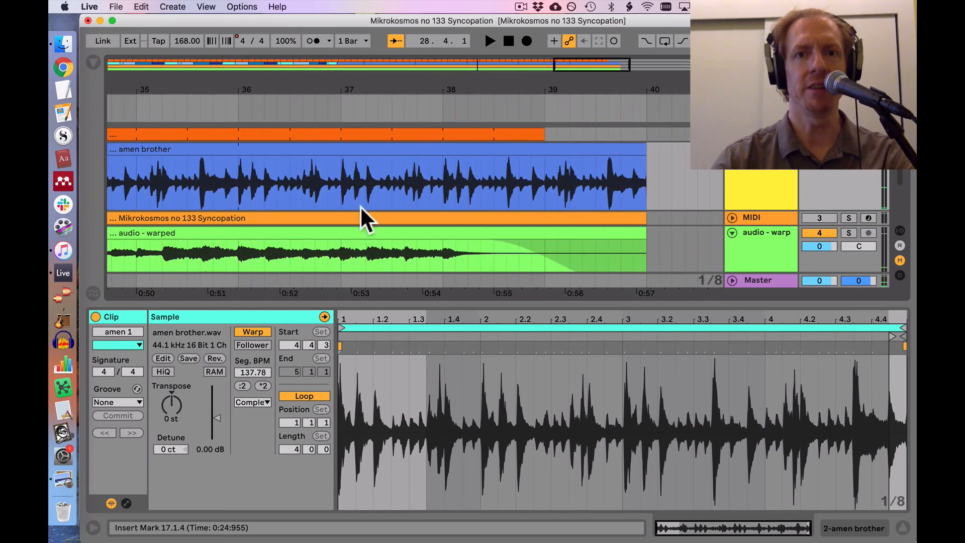
click(359, 206)
key(space)
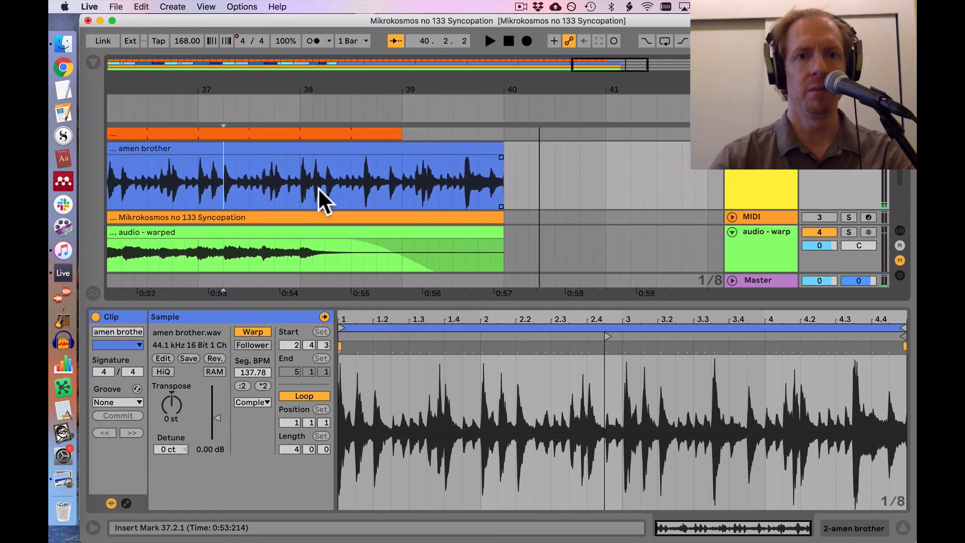
Step: Split the long "amen brother" clip at 38.1.3 and delete the part after the split
drag(322, 90, 284, 156)
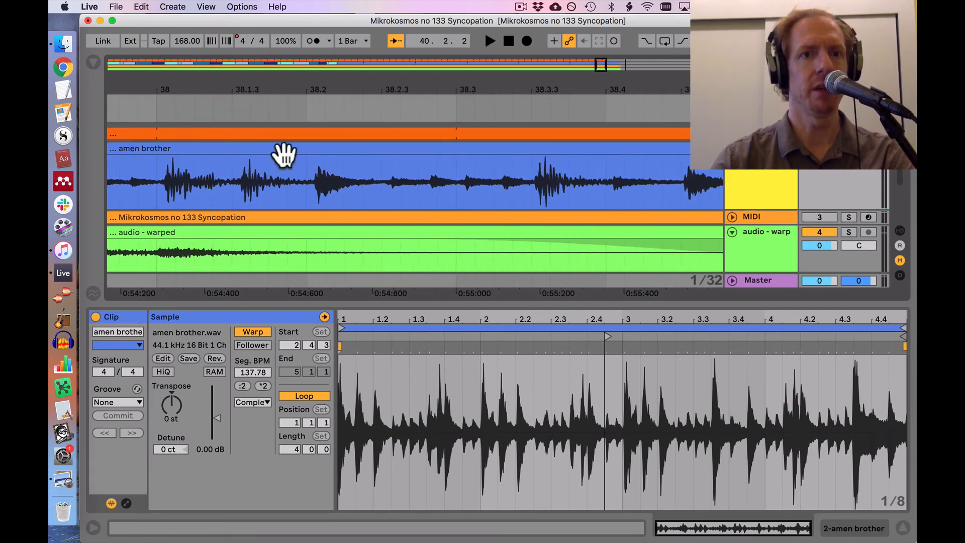
click(240, 187)
key(super+e)
click(273, 147)
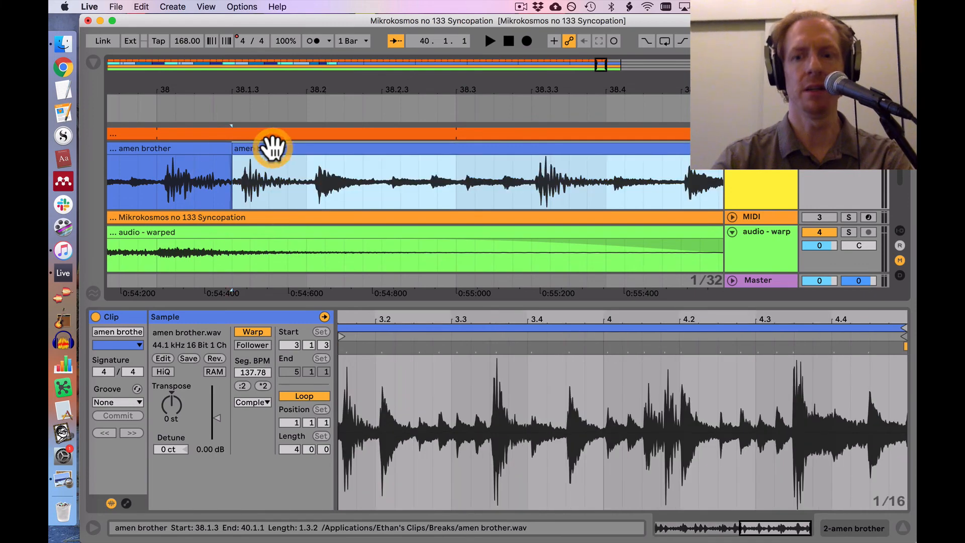
key(Delete)
Step: Listen to the shortened ending in several passes, starting from 37.4.4, 37.3.2 and 36.3.3
click(128, 171)
scroll(128, 171, left, 5)
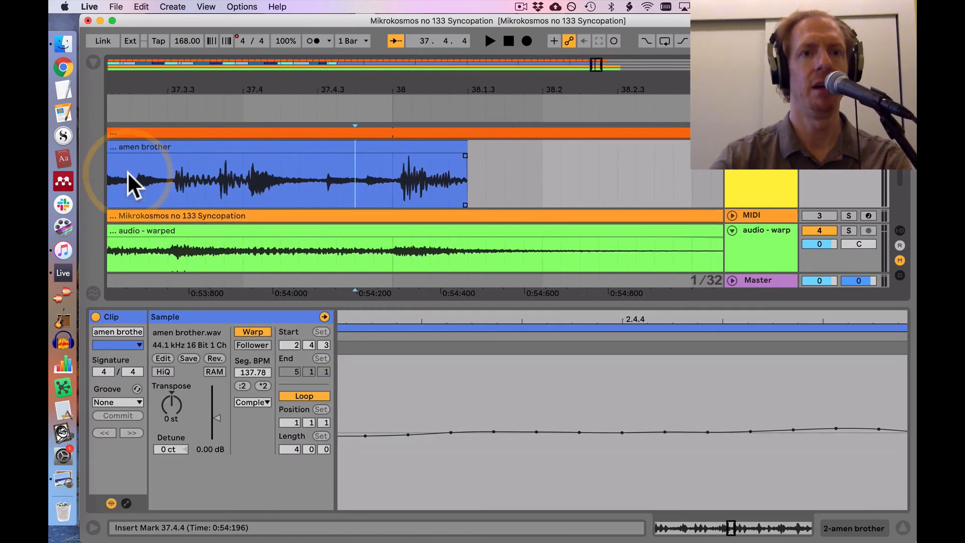
key(space)
click(128, 171)
key(space)
scroll(127, 171, left, 10)
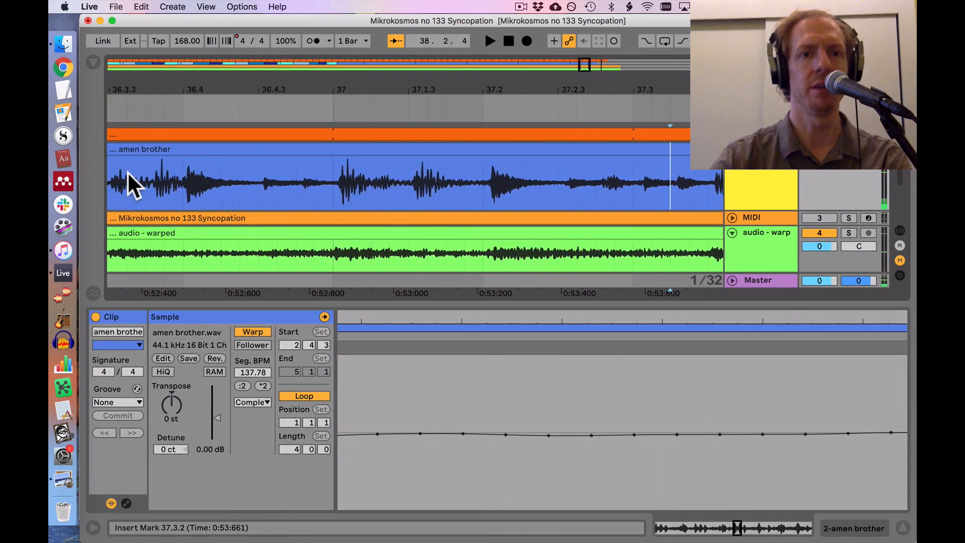
click(127, 171)
key(space)
drag(279, 89, 244, 58)
key(space)
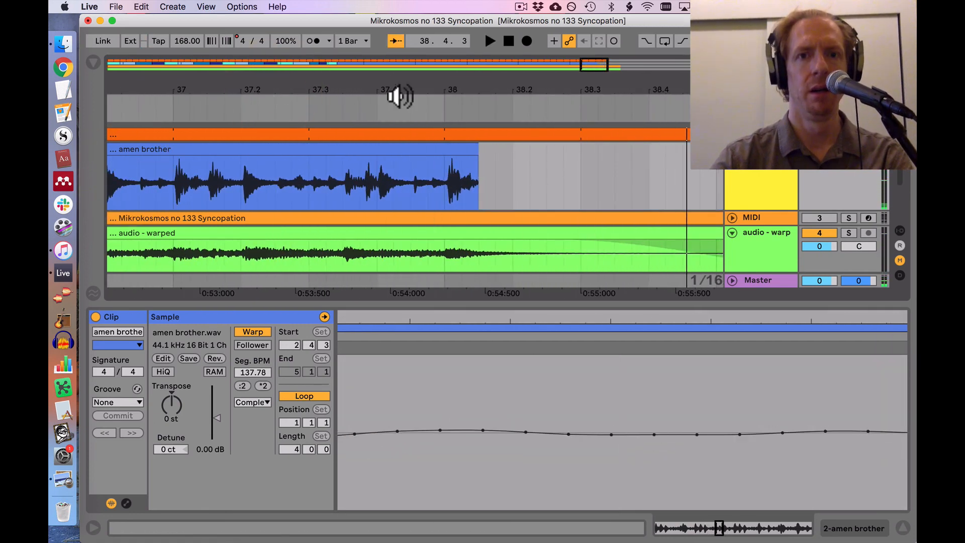
Step: Split the "amen brother" clip at 38.1.1 to isolate its final drum hit
drag(396, 95, 402, 96)
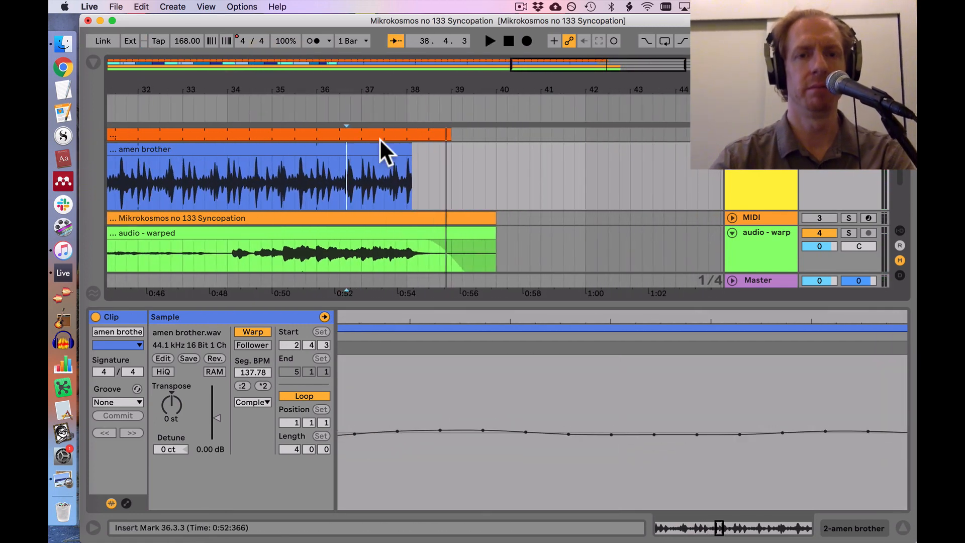
scroll(382, 151, down, 1)
scroll(382, 151, left, 3)
drag(466, 84, 426, 85)
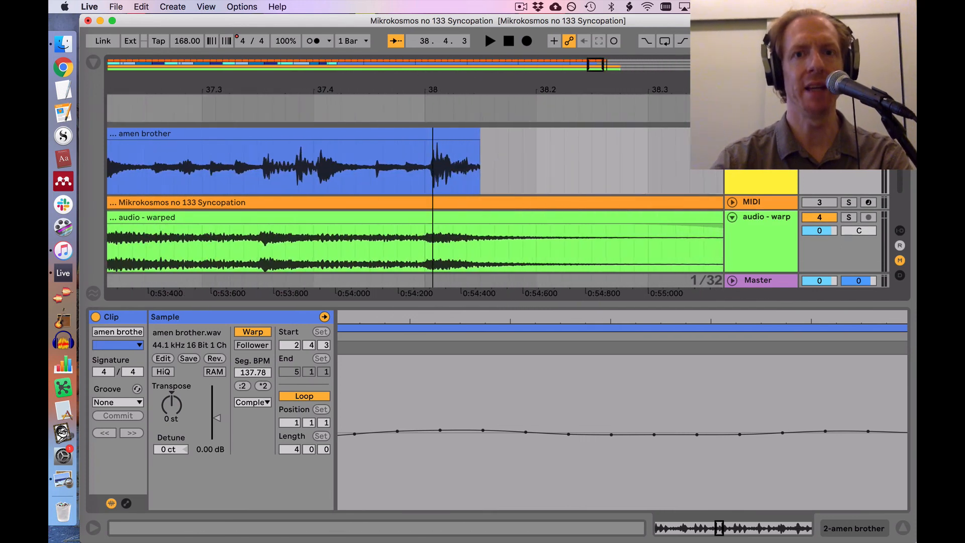
click(421, 163)
click(424, 180)
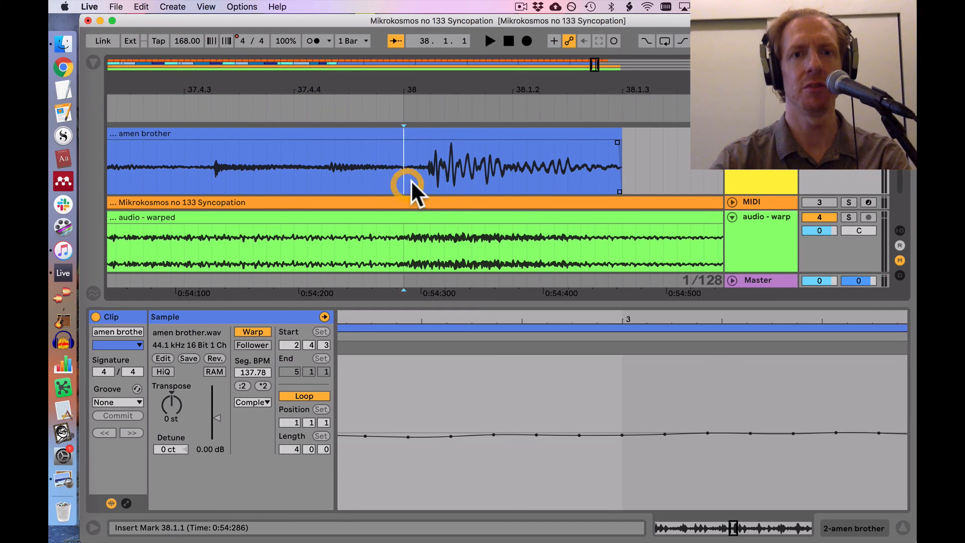
key(super+e)
Step: Double the final hit clip's segment BPM to 275.57 and extend its end to 38.2.1
click(435, 133)
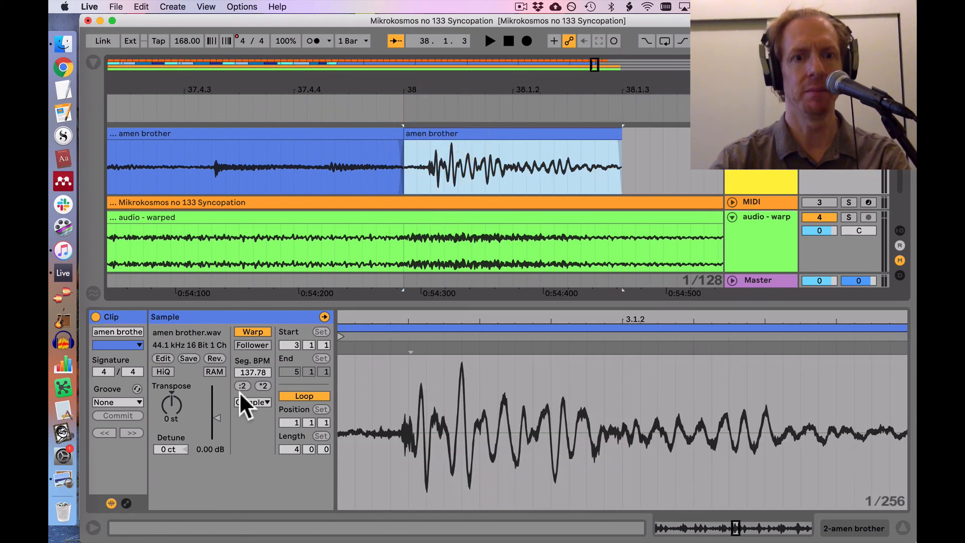
click(262, 386)
drag(457, 86, 456, 75)
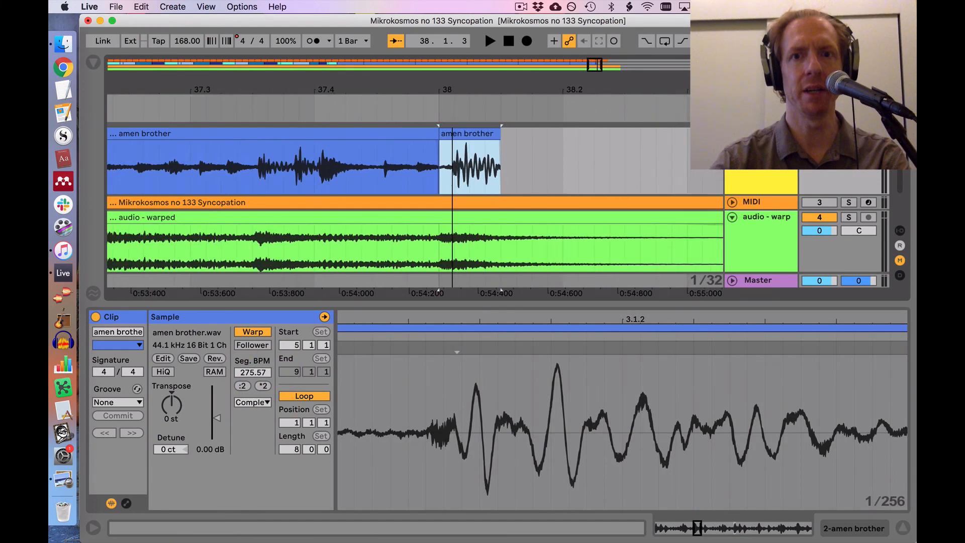
drag(478, 134, 531, 144)
Step: Listen to the ending with the stretched final hit, starting from 37.1.4
click(178, 175)
key(space)
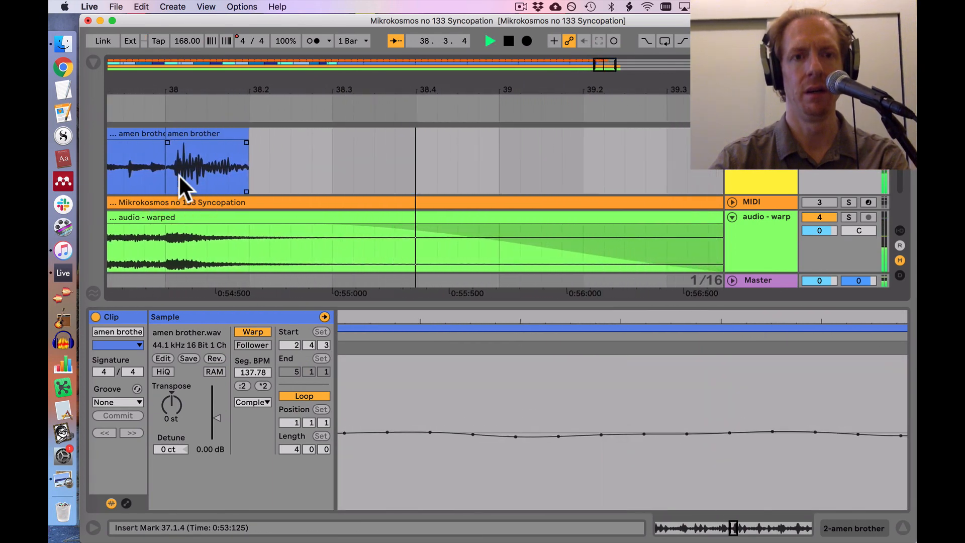
scroll(115, 153, left, 4)
scroll(115, 154, up, 1)
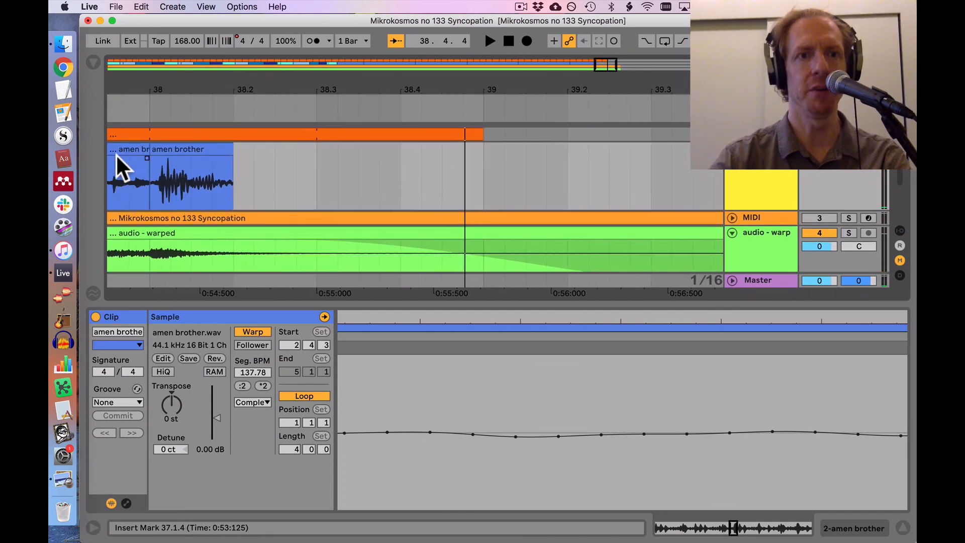
Step: Split the final hit clip at its transient just after 38.1.1 and move the remaining piece back to 38.1.1
drag(158, 95, 161, 94)
click(182, 179)
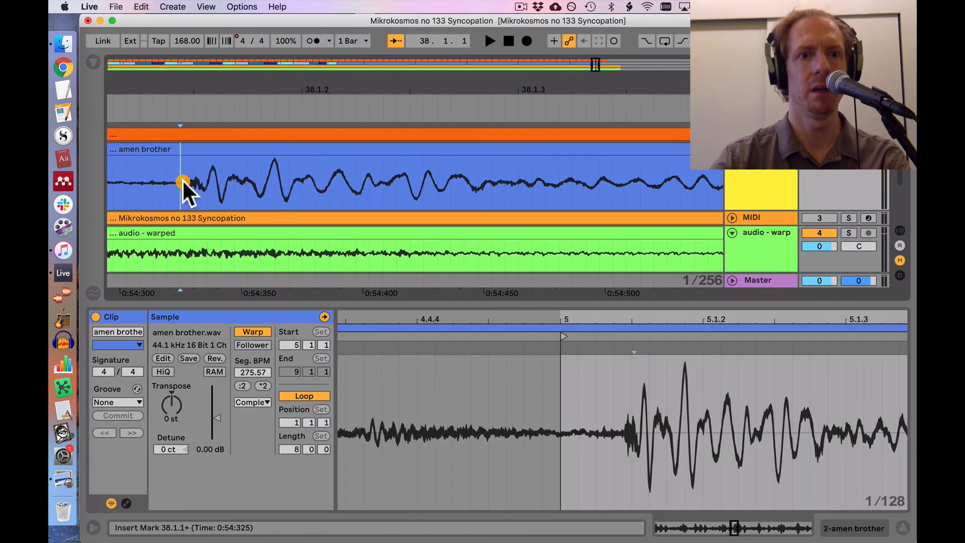
key(super+e)
scroll(204, 156, left, 3)
scroll(204, 155, down, 1)
drag(377, 142, 282, 157)
Step: Listen to the repositioned final hit against the closing chord of the warped audio
click(129, 170)
key(space)
key(space)
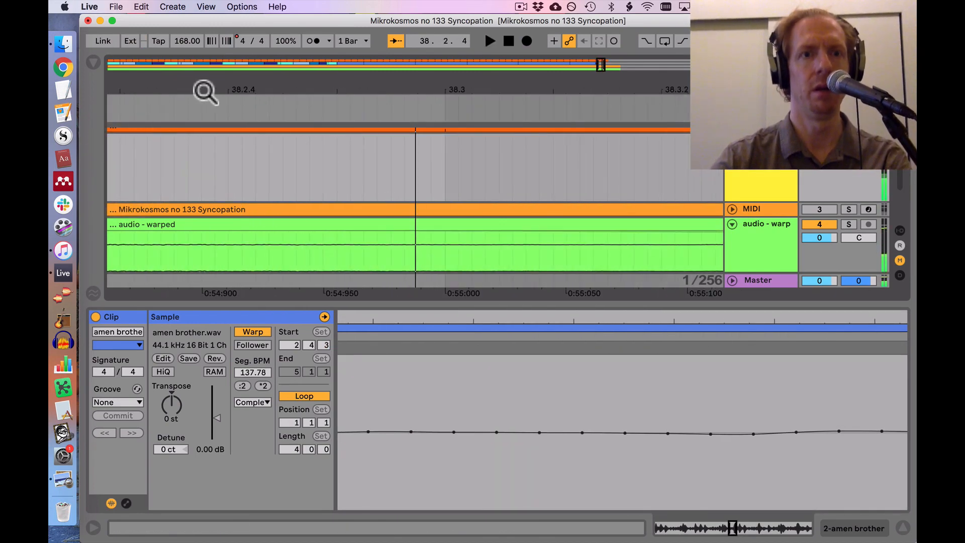
drag(204, 91, 204, 50)
click(179, 138)
key(space)
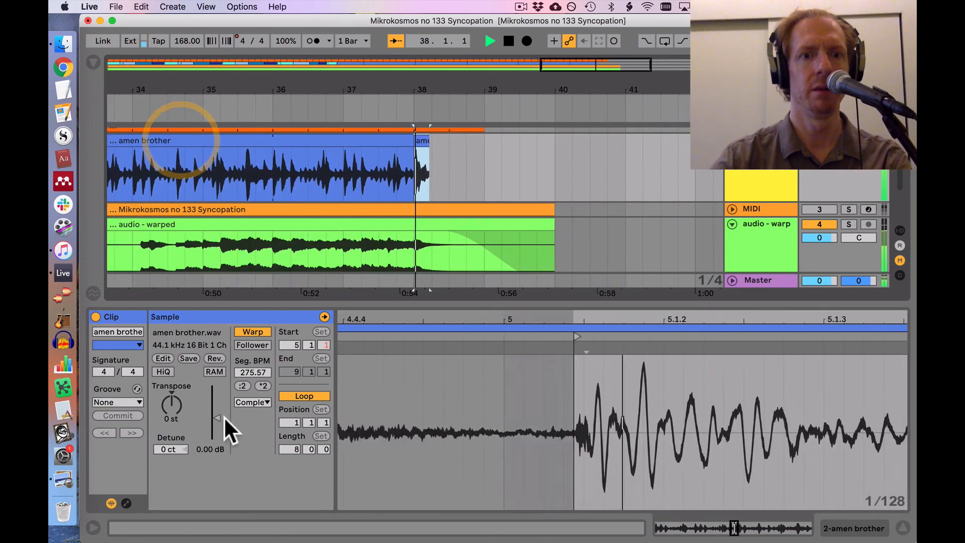
key(space)
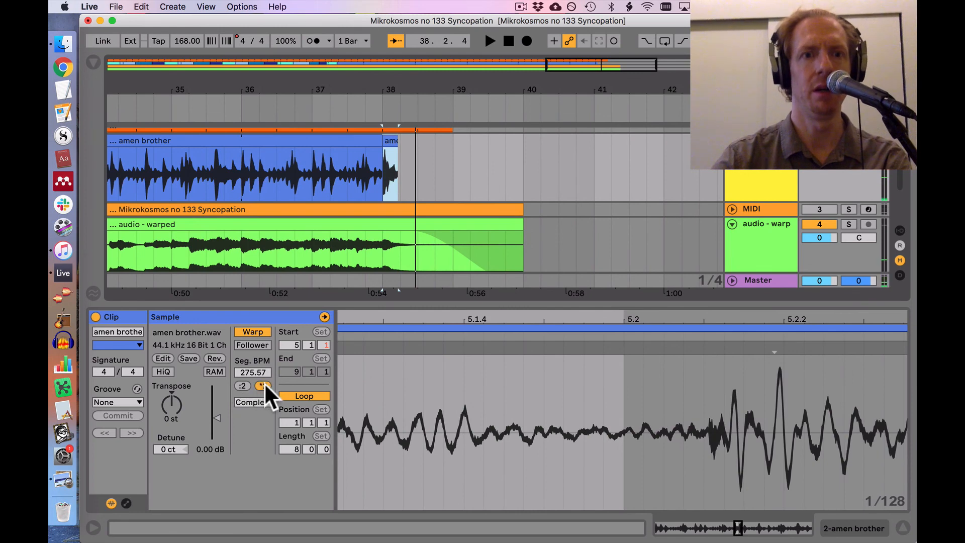
Step: Double the final hit clip's segment BPM to 551.14 and extend its end to 38.3.1, checking by ear
click(263, 385)
drag(390, 143, 417, 148)
click(394, 140)
key(space)
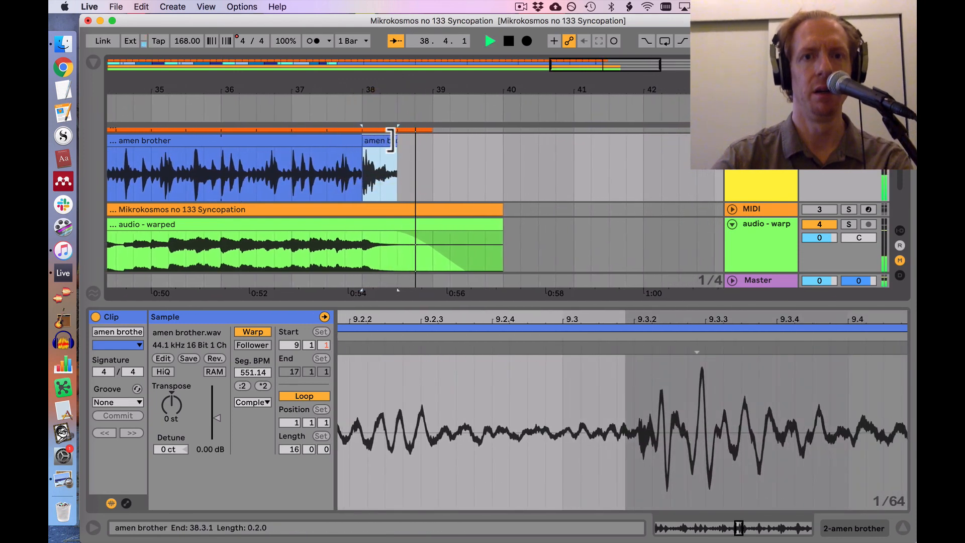
click(284, 163)
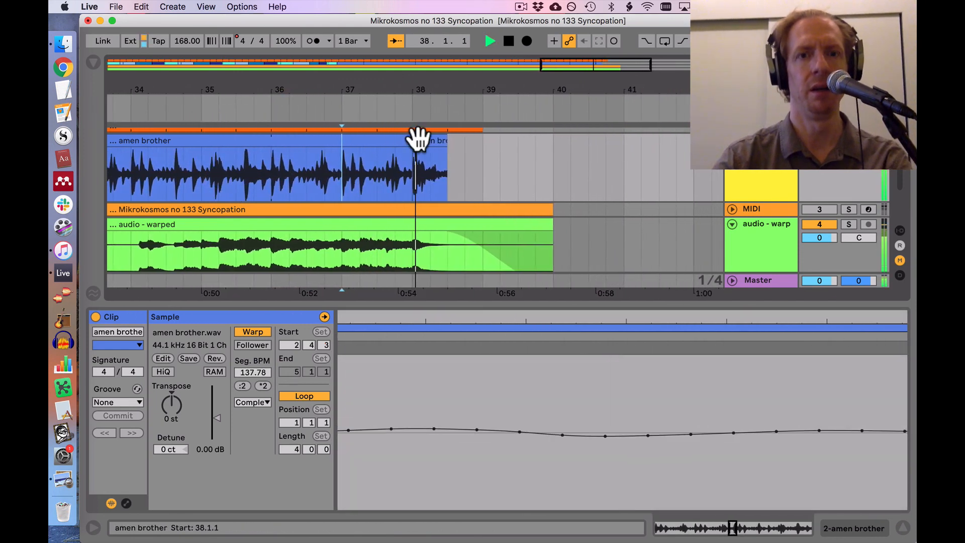
Step: Add a fade-out to the end of the final hit clip and listen to the ending from 36.3.1
drag(389, 148, 372, 149)
click(251, 176)
key(space)
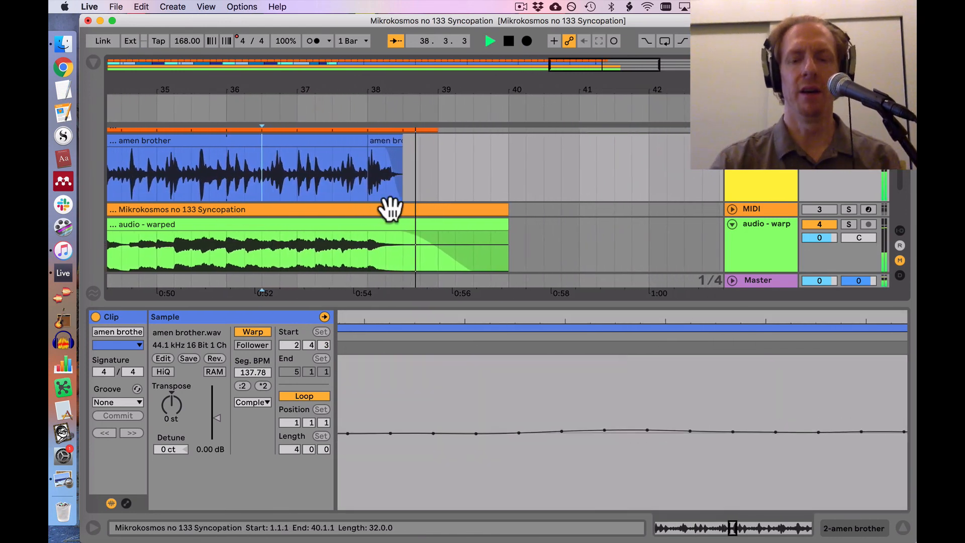
key(space)
drag(300, 92, 504, 91)
scroll(510, 173, up, 1)
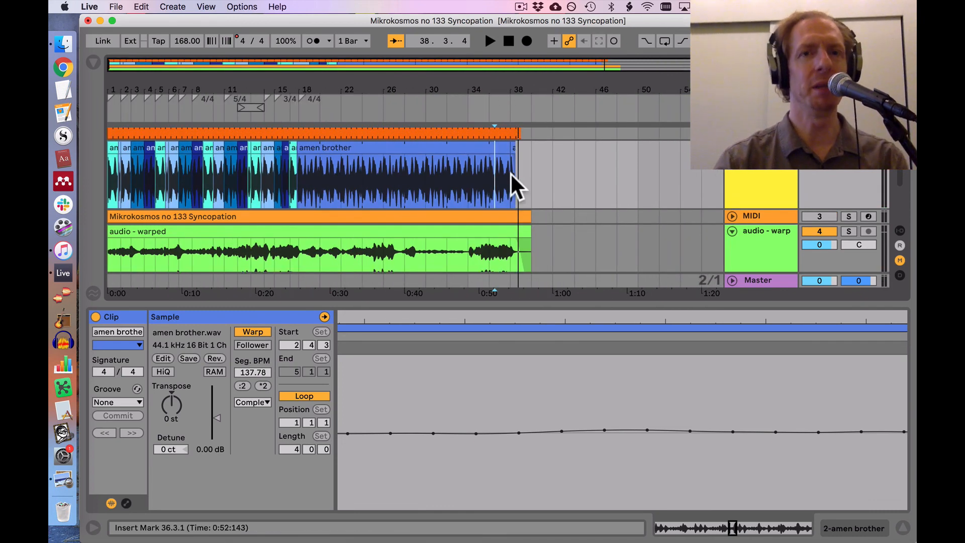